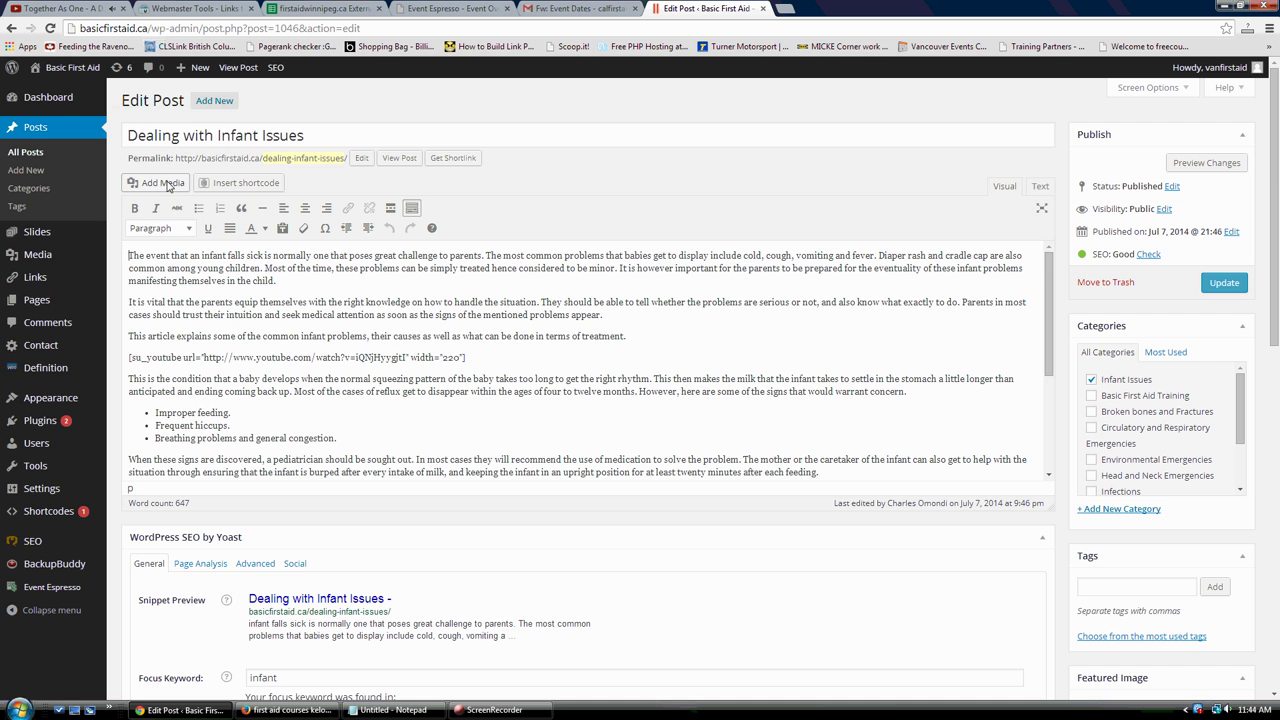
- Upload the infant CPR photo IMG_0087 from the take 6 folder to the post's media
{"action": "left_click", "coordinate": [165, 184]}
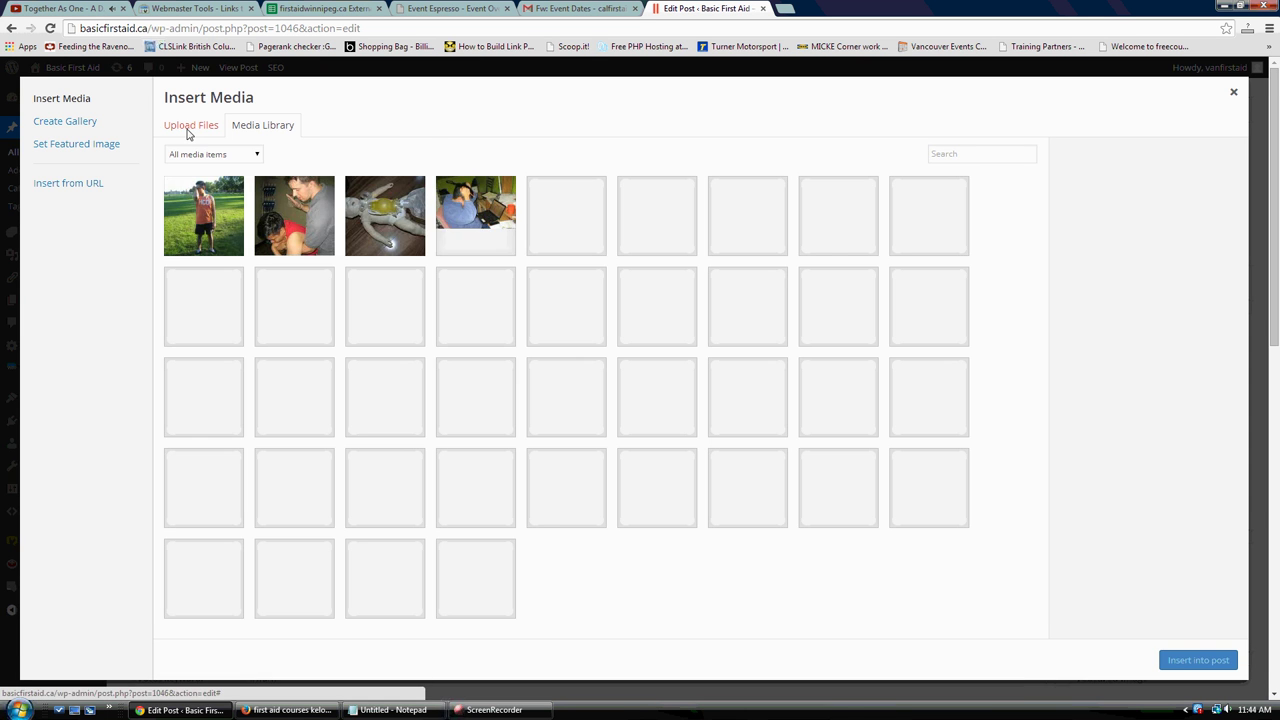
{"action": "left_click", "coordinate": [189, 128]}
{"action": "left_click", "coordinate": [690, 380]}
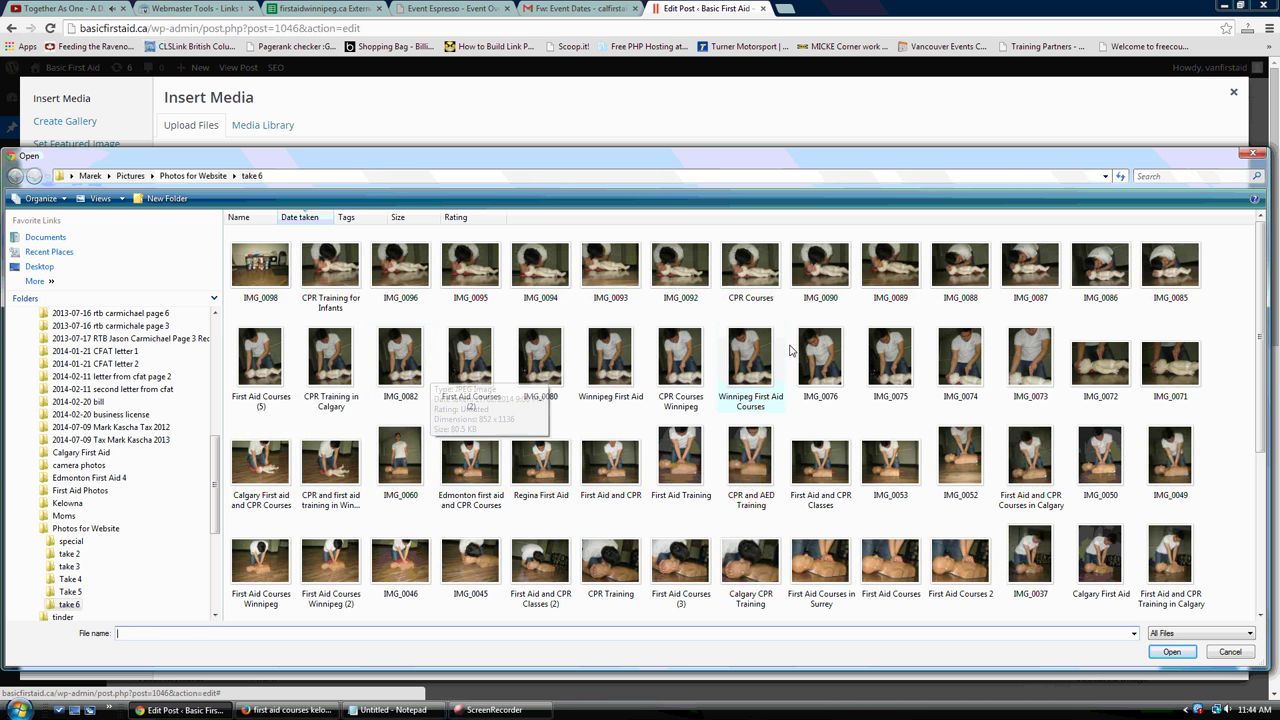
{"action": "left_click", "coordinate": [1029, 302]}
{"action": "double_click", "coordinate": [1029, 302]}
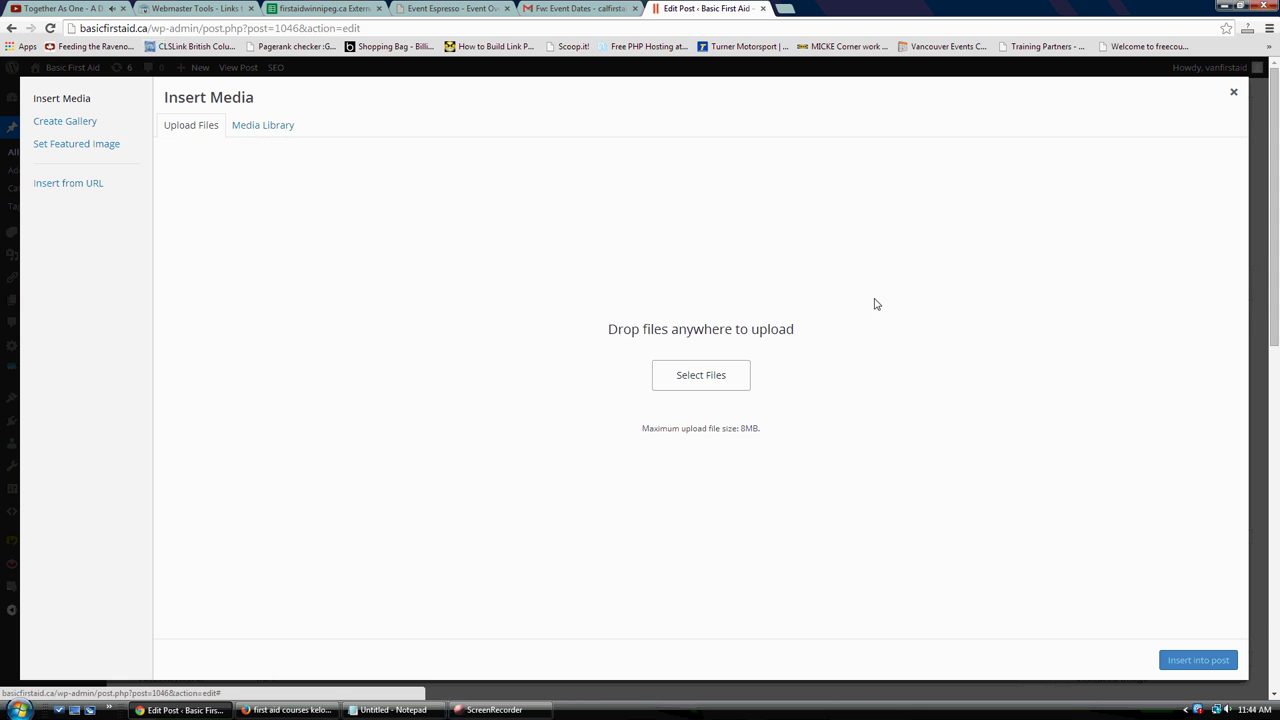
- Caption the uploaded image "Learn to provide life-saving care for infants by taking a CPR course."
{"action": "left_click", "coordinate": [1143, 357]}
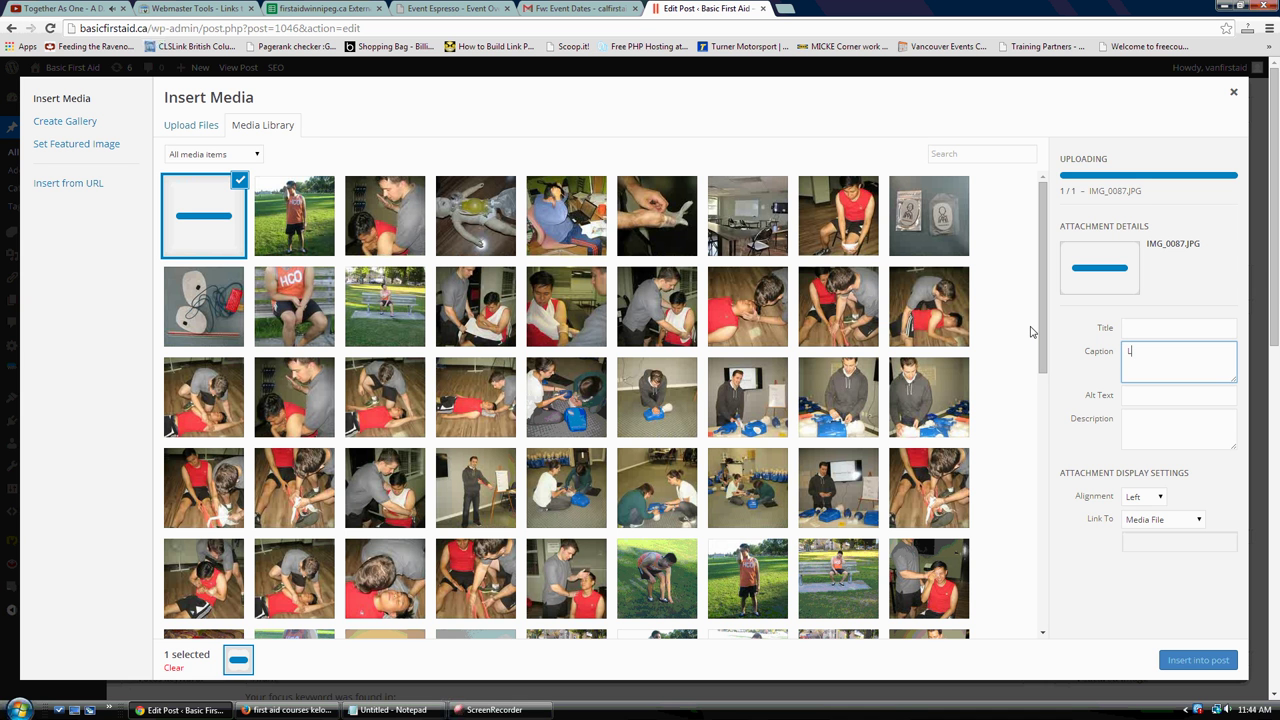
{"action": "type", "text": "L"}
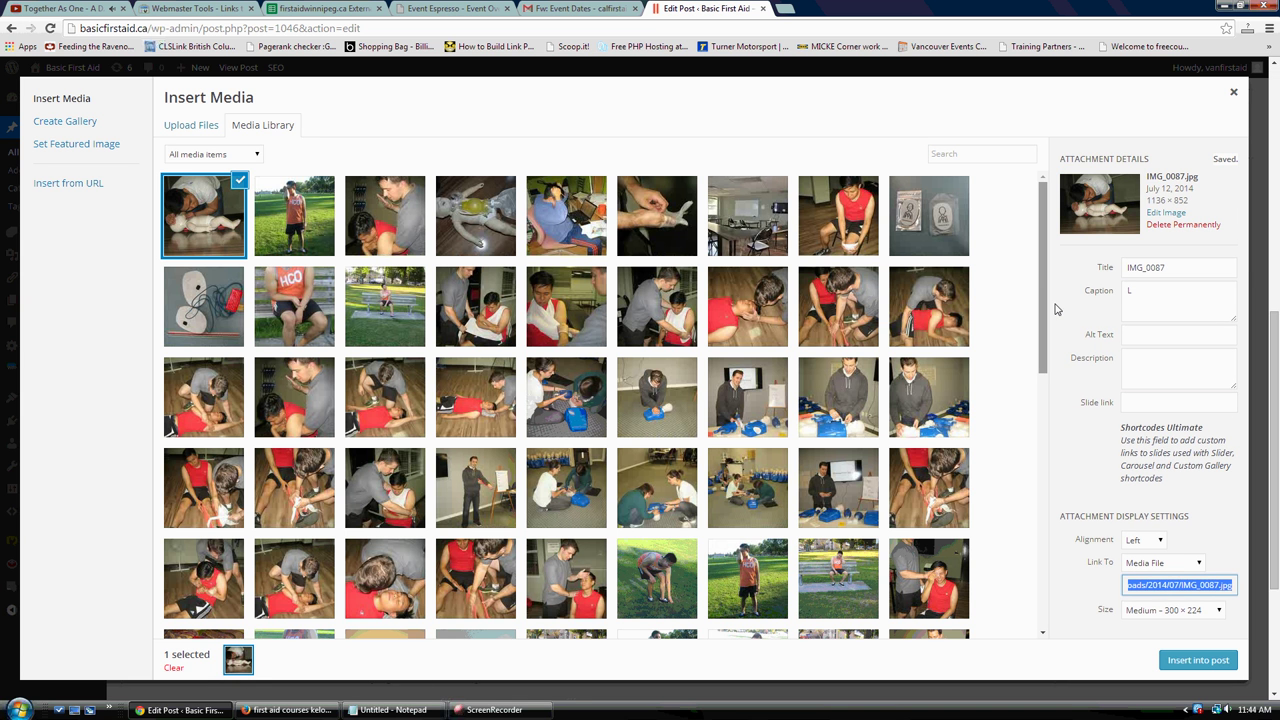
{"action": "left_click", "coordinate": [1150, 291]}
{"action": "type", "text": "ea"}
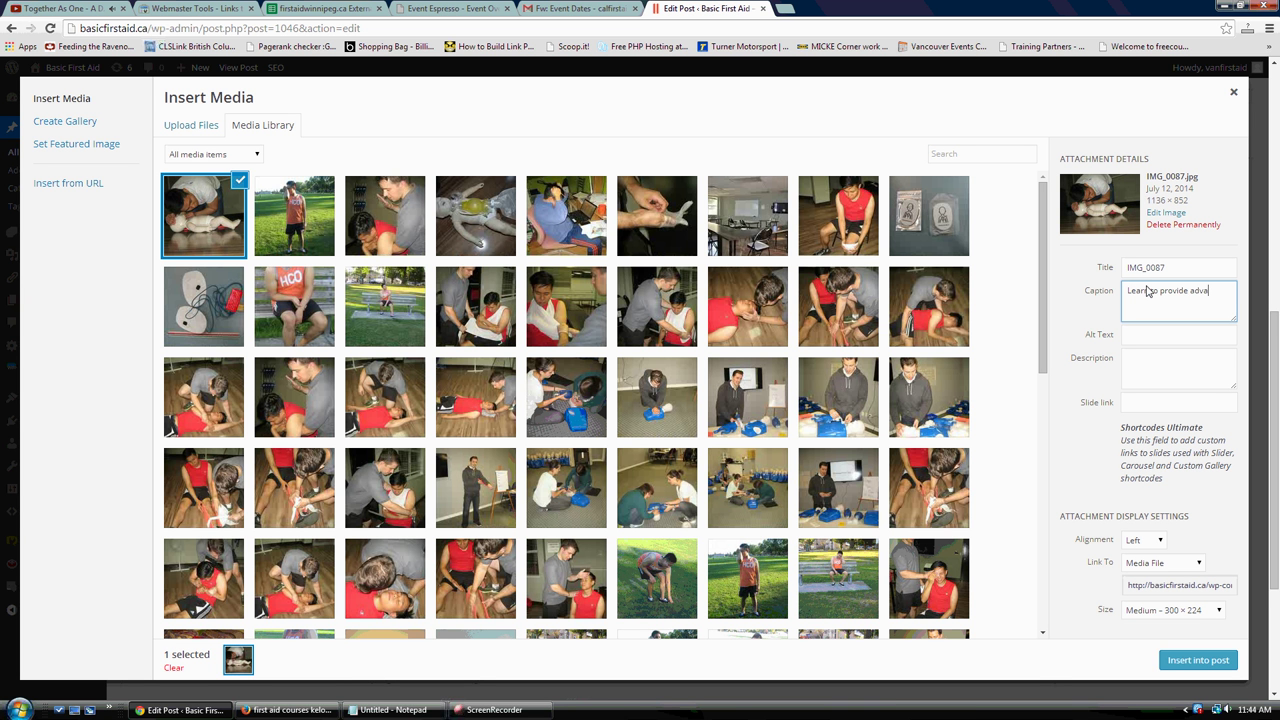
{"action": "type", "text": "rn to provide life-saving care for infants by taking a C"}
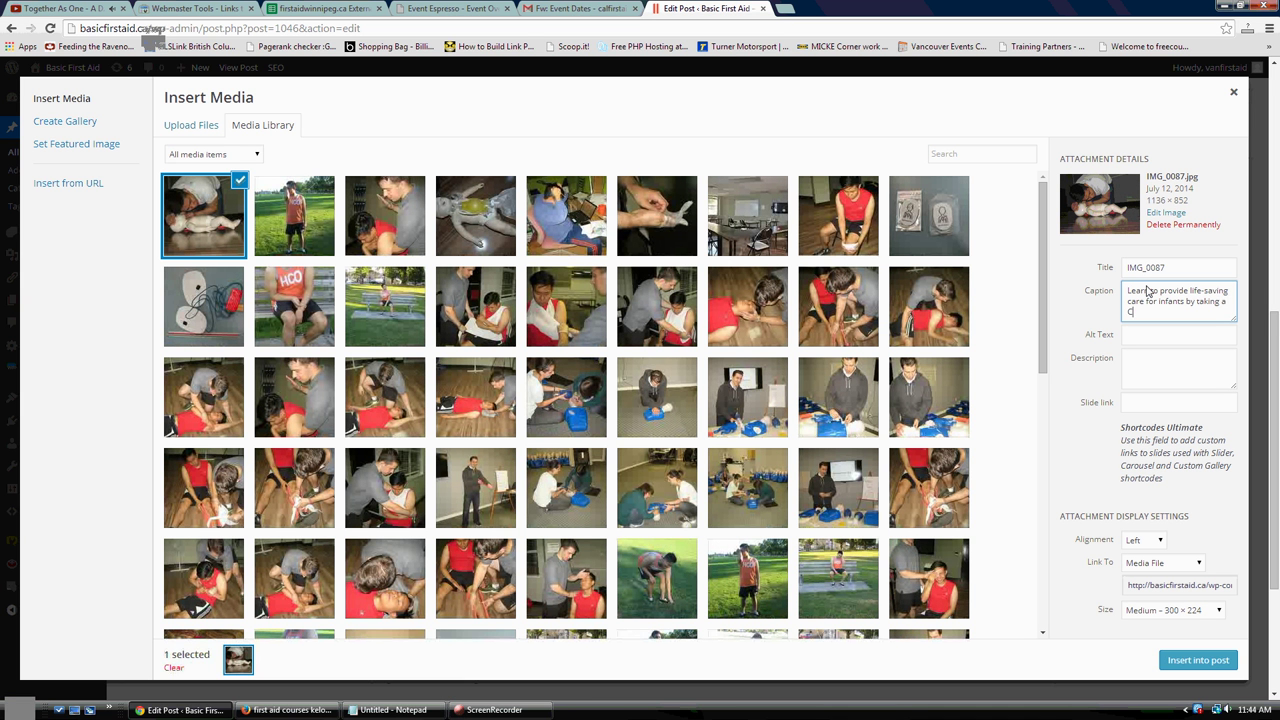
{"action": "type", "text": "PR course."}
- Set the image's title, alt text and description to "Infant CPR training" and insert it into the post
{"action": "left_click_drag", "start_coordinate": [1168, 268], "coordinate": [1077, 257]}
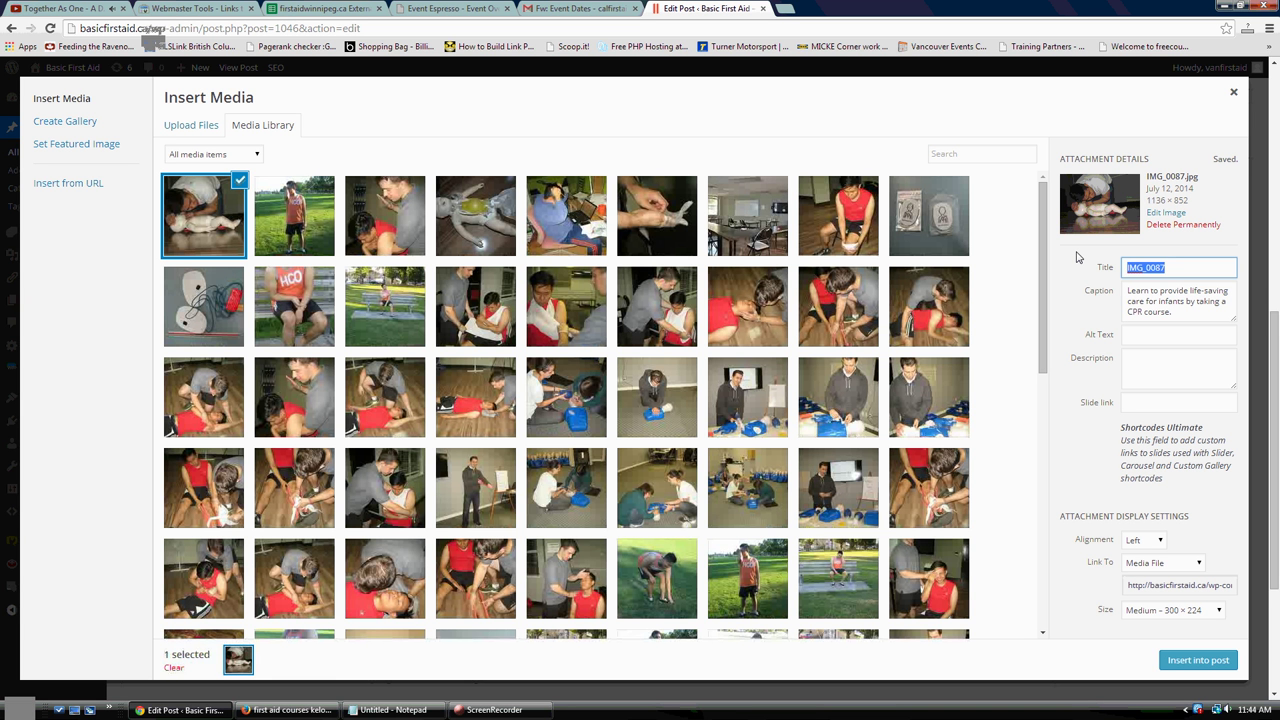
{"action": "type", "text": "Infant CPR training"}
{"action": "key", "text": "ctrl+a"}
{"action": "right_click", "coordinate": [1183, 275]}
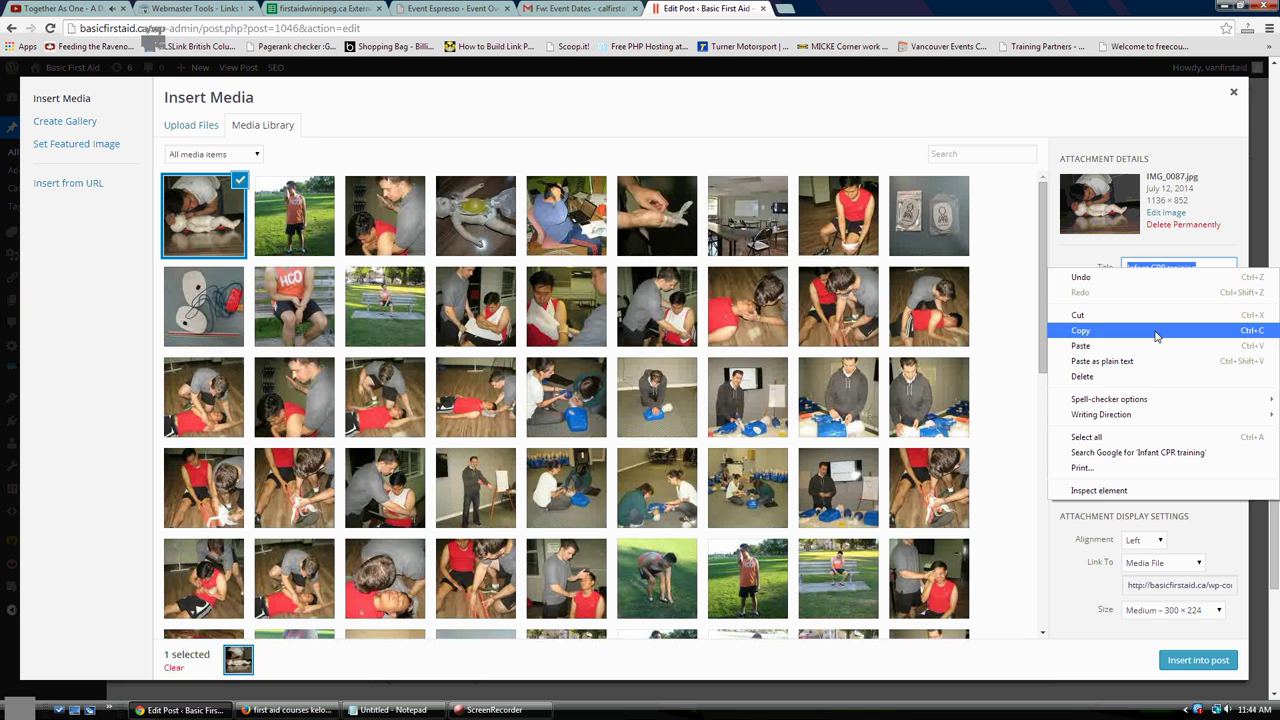
{"action": "left_click", "coordinate": [1080, 330]}
{"action": "left_click", "coordinate": [1140, 333]}
{"action": "right_click", "coordinate": [1141, 337]}
{"action": "left_click", "coordinate": [1140, 409]}
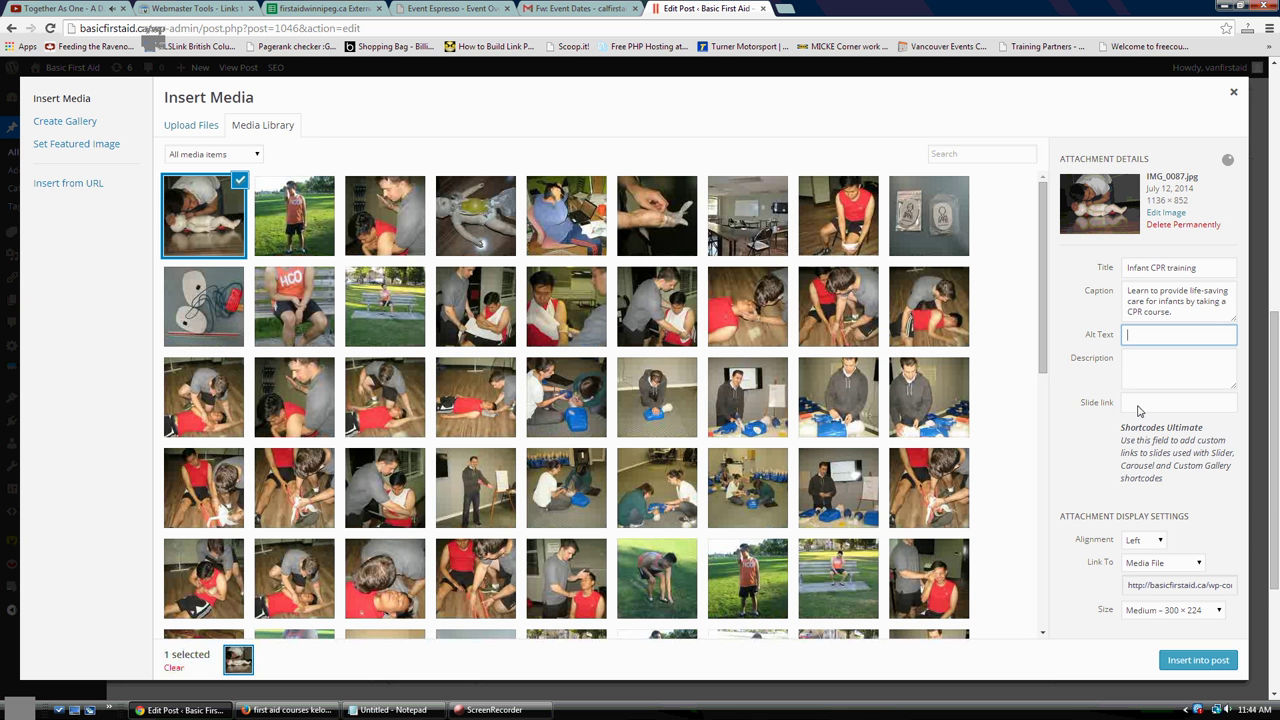
{"action": "right_click", "coordinate": [1144, 374]}
{"action": "left_click", "coordinate": [1144, 448]}
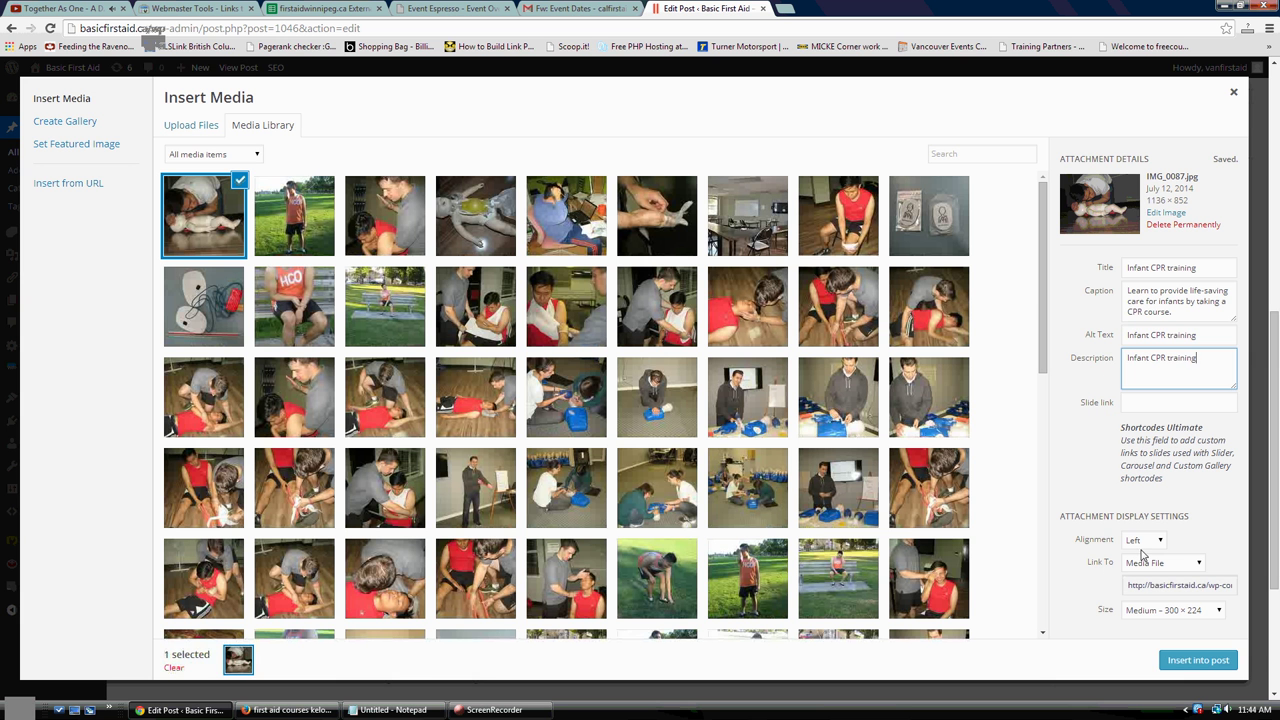
{"action": "left_click", "coordinate": [1180, 660]}
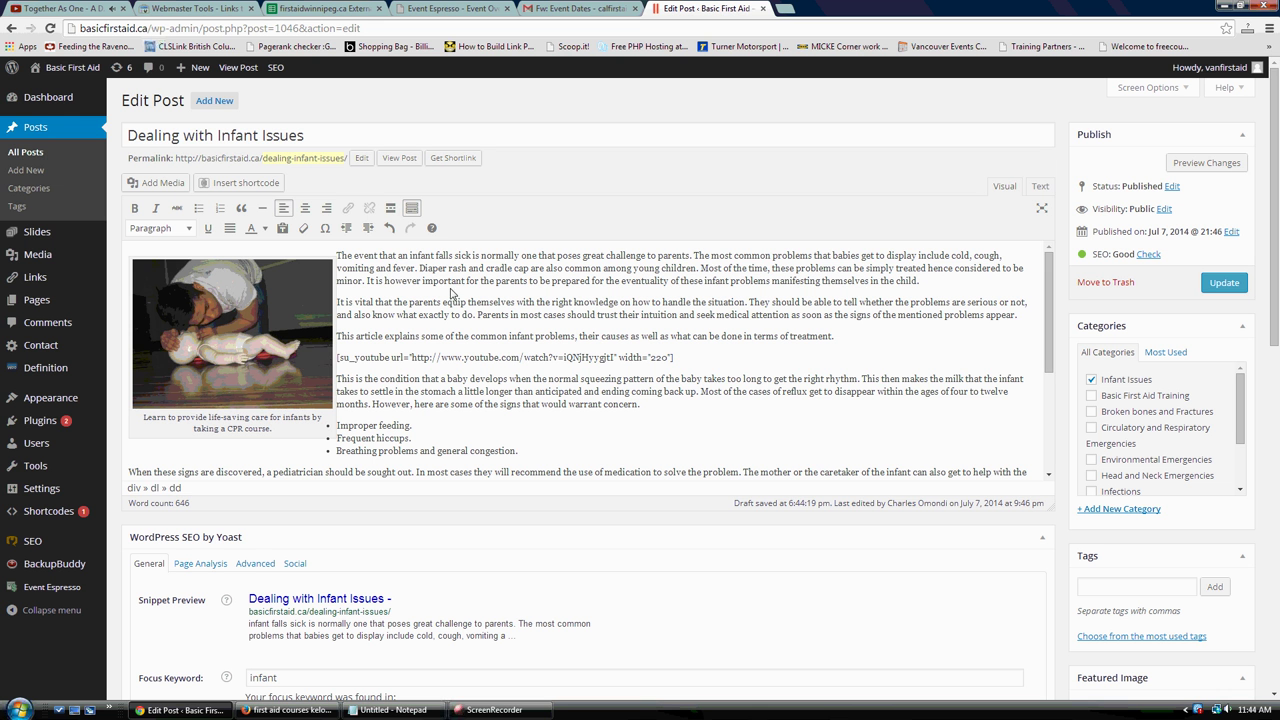
- Replace "hence" with "and therefore" before "considered to be minor" in the first paragraph
{"action": "left_click", "coordinate": [450, 291]}
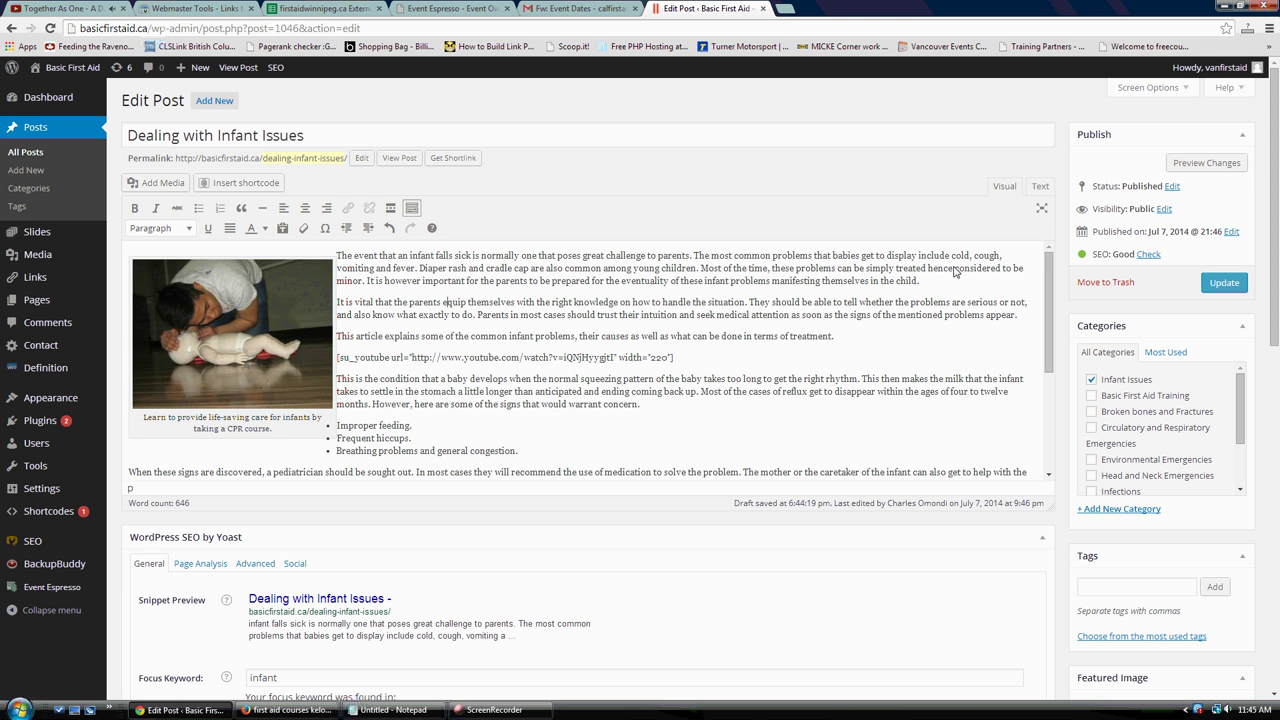
{"action": "left_click_drag", "start_coordinate": [955, 270], "coordinate": [928, 266]}
{"action": "key", "text": "BackSpace"}
{"action": "type", "text": "and therefore"}
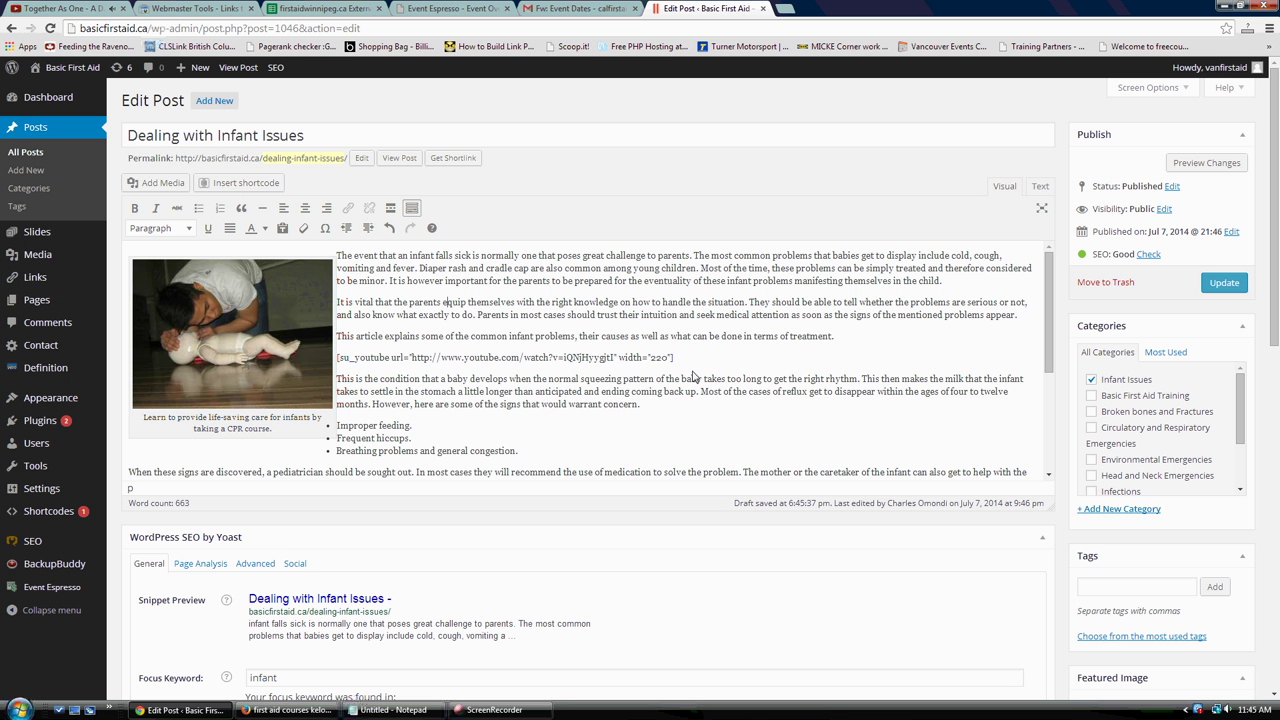
{"action": "left_click", "coordinate": [494, 710]}
{"action": "left_click", "coordinate": [187, 165]}
- Replace the italic line "Vomiting." with "Managing Vomiting", correcting its spelling
{"action": "scroll", "coordinate": [474, 297], "scroll_direction": "down", "scroll_amount": 1}
{"action": "scroll", "coordinate": [327, 375], "scroll_direction": "down", "scroll_amount": 1}
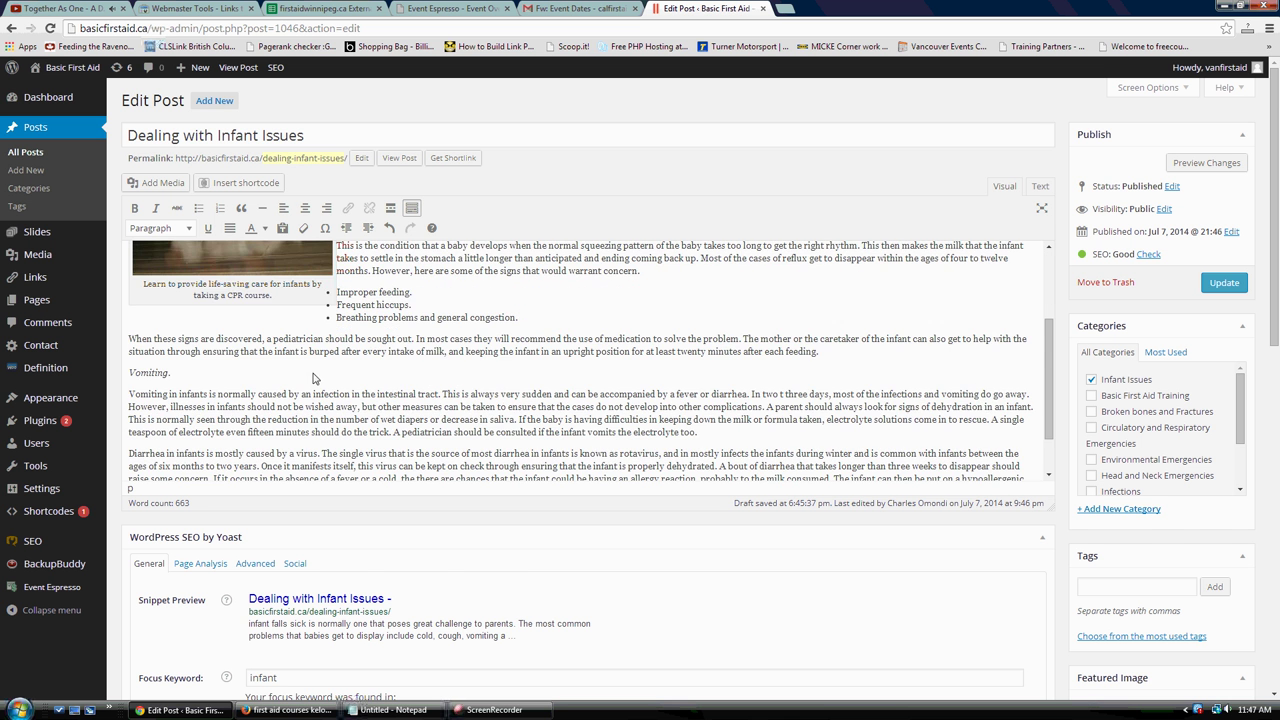
{"action": "scroll", "coordinate": [276, 373], "scroll_direction": "up", "scroll_amount": 1}
{"action": "scroll", "coordinate": [271, 371], "scroll_direction": "down", "scroll_amount": 5}
{"action": "scroll", "coordinate": [271, 371], "scroll_direction": "up", "scroll_amount": 2}
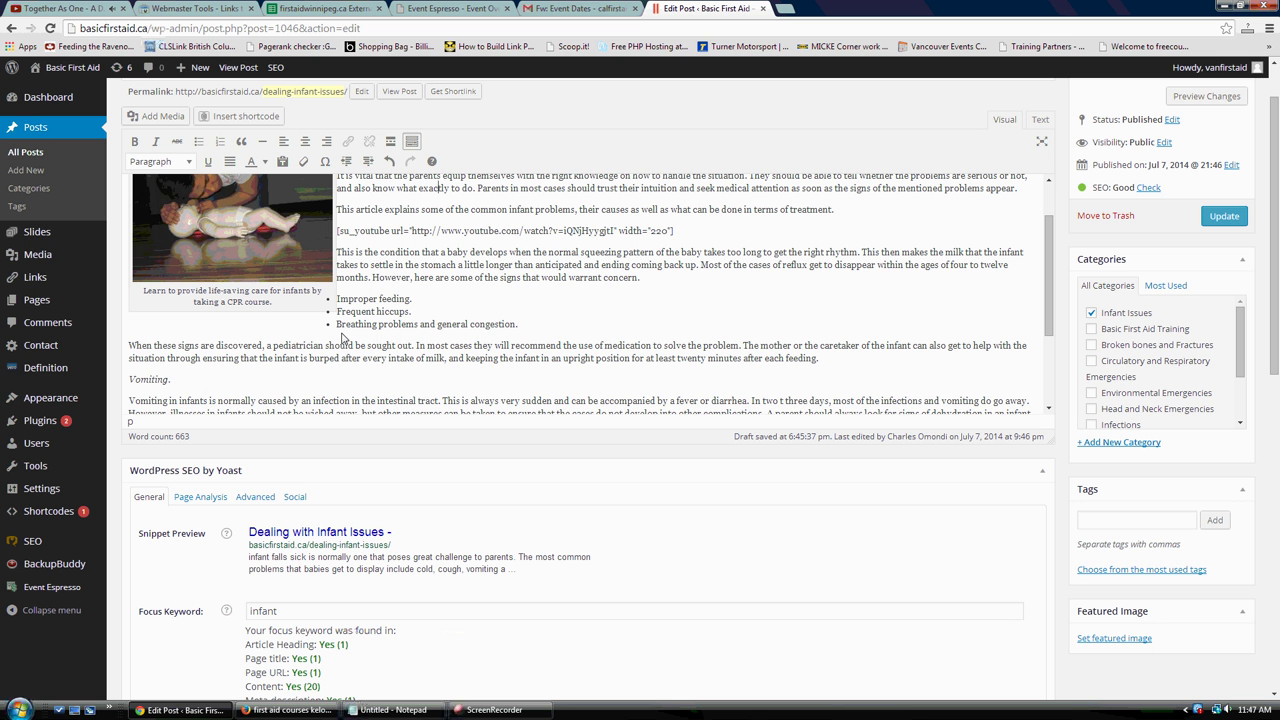
{"action": "left_click_drag", "start_coordinate": [186, 381], "coordinate": [129, 381]}
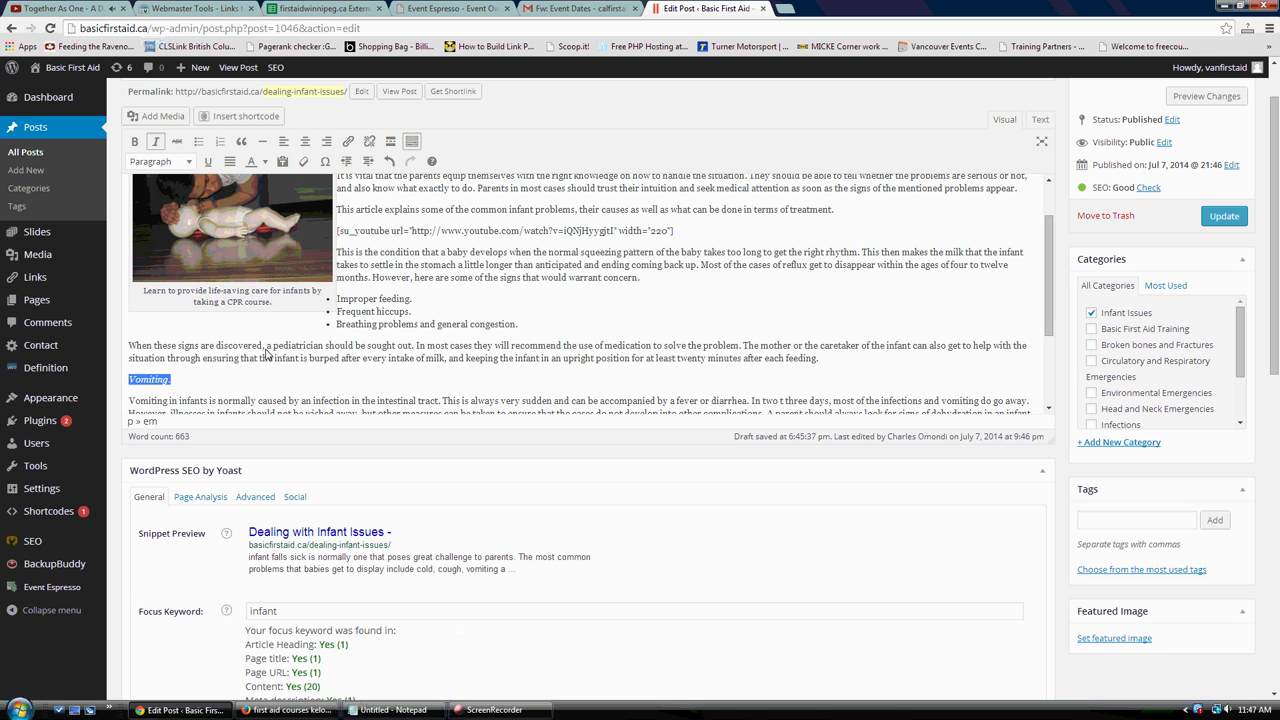
{"action": "type", "text": "Managing Vom"}
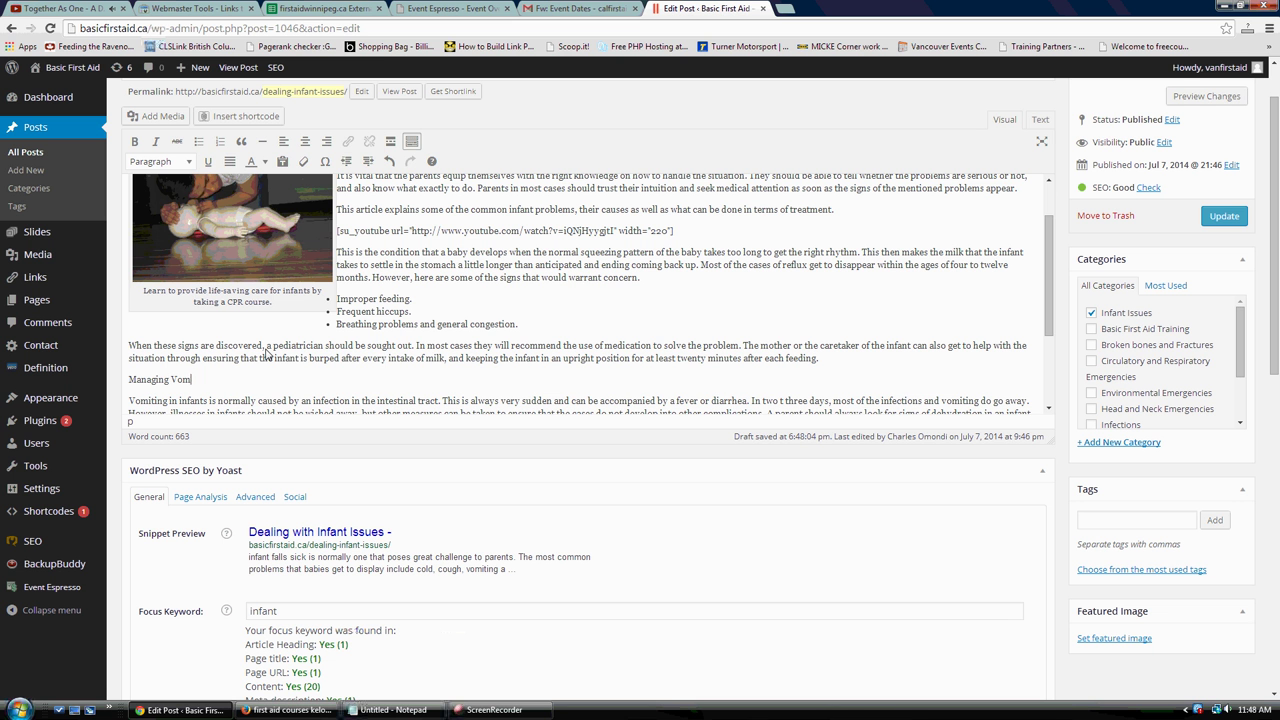
{"action": "right_click", "coordinate": [185, 381]}
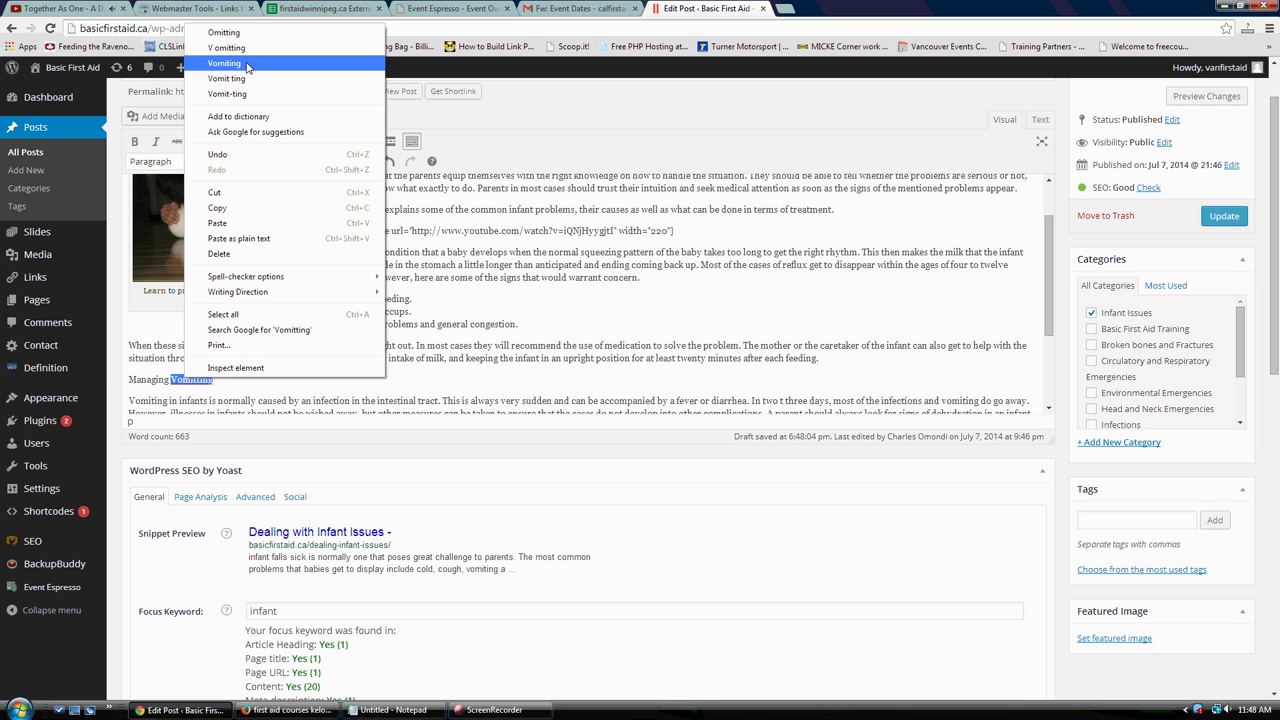
{"action": "left_click", "coordinate": [224, 63]}
- Format the "Managing Vomiting" line as Heading 3
{"action": "left_click_drag", "start_coordinate": [227, 383], "coordinate": [127, 381]}
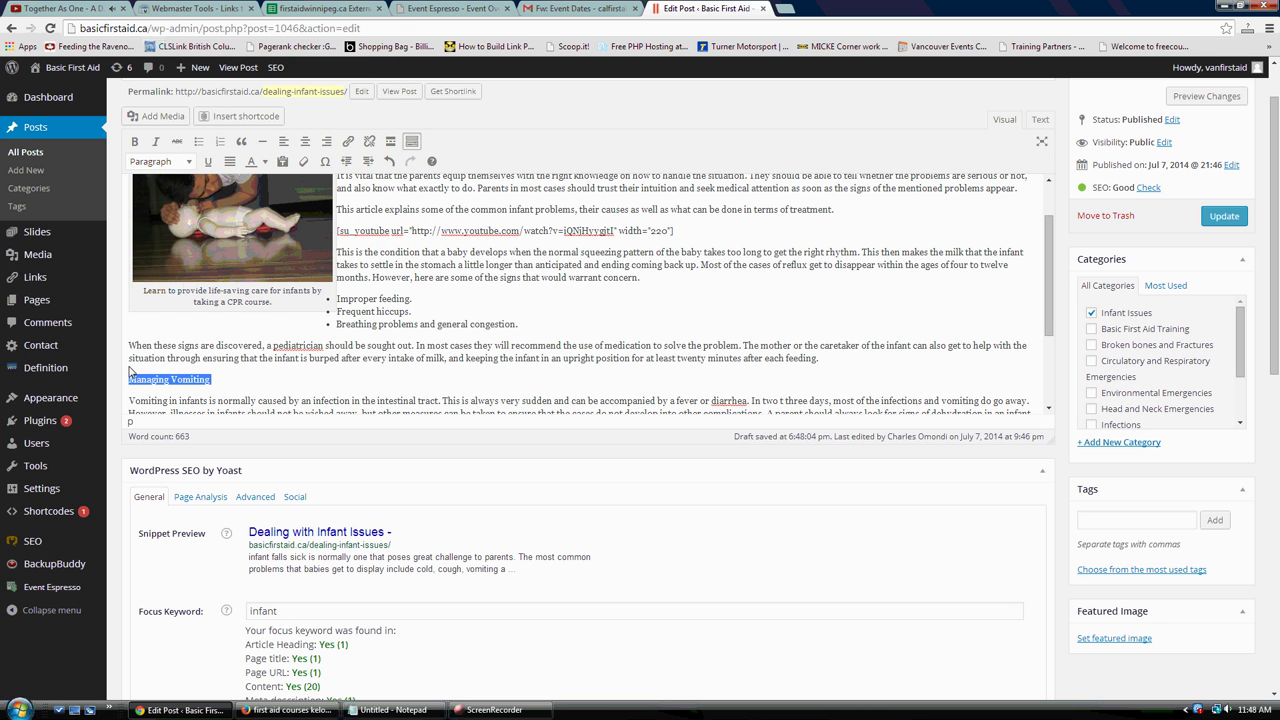
{"action": "left_click", "coordinate": [182, 163]}
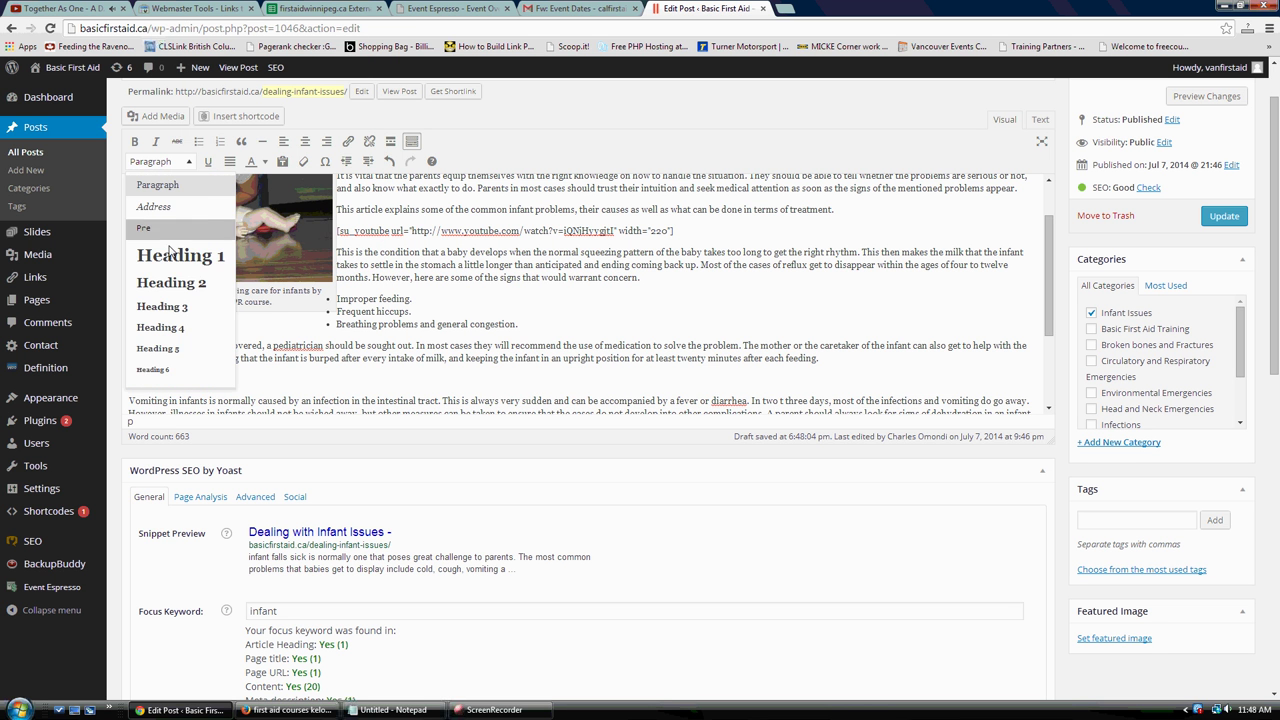
{"action": "left_click", "coordinate": [160, 303]}
{"action": "left_click", "coordinate": [358, 346]}
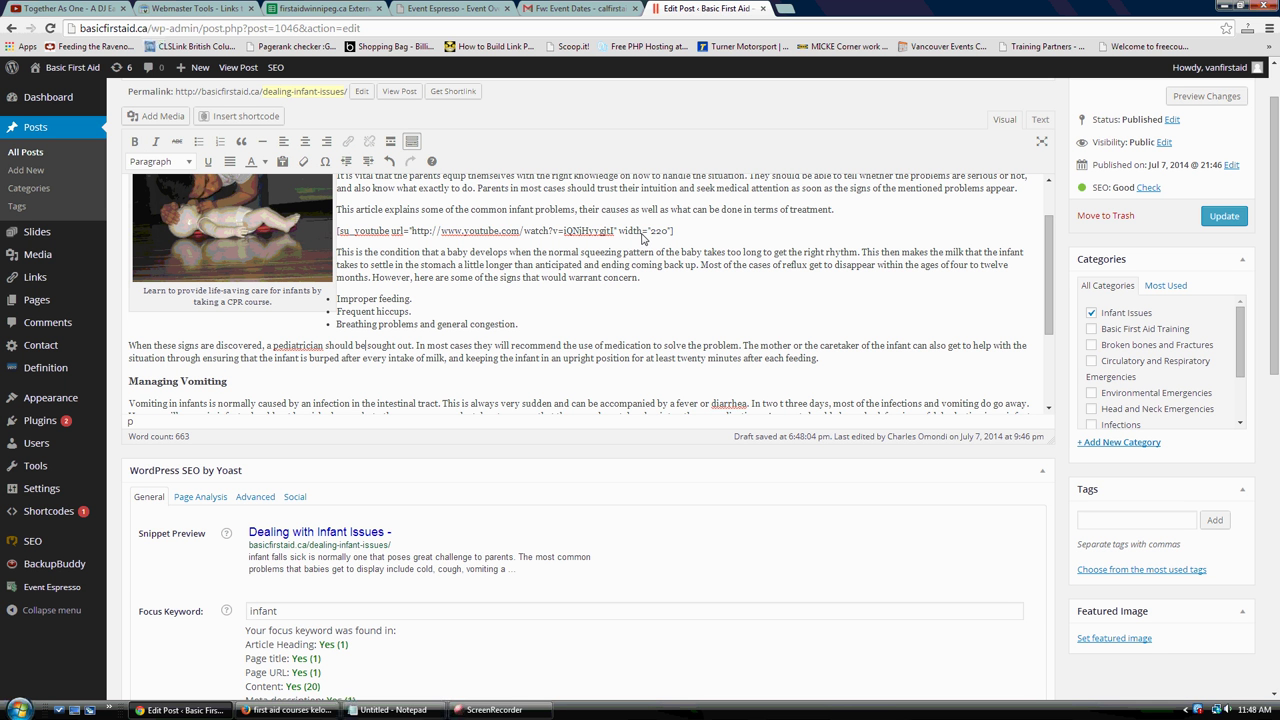
- Open the video URL from the post's YouTube shortcode in a new browser tab to check its topic, and pause playback
{"action": "left_click_drag", "start_coordinate": [675, 232], "coordinate": [617, 234]}
{"action": "left_click", "coordinate": [432, 237]}
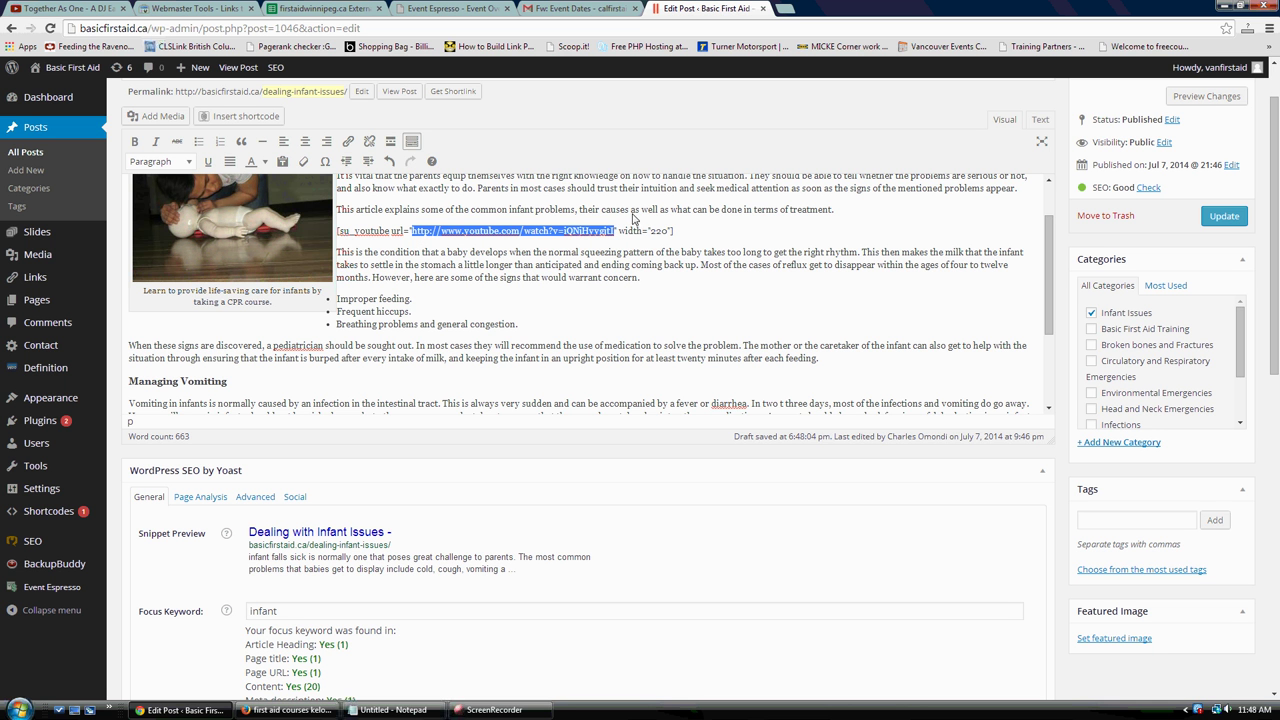
{"action": "left_click", "coordinate": [789, 8]}
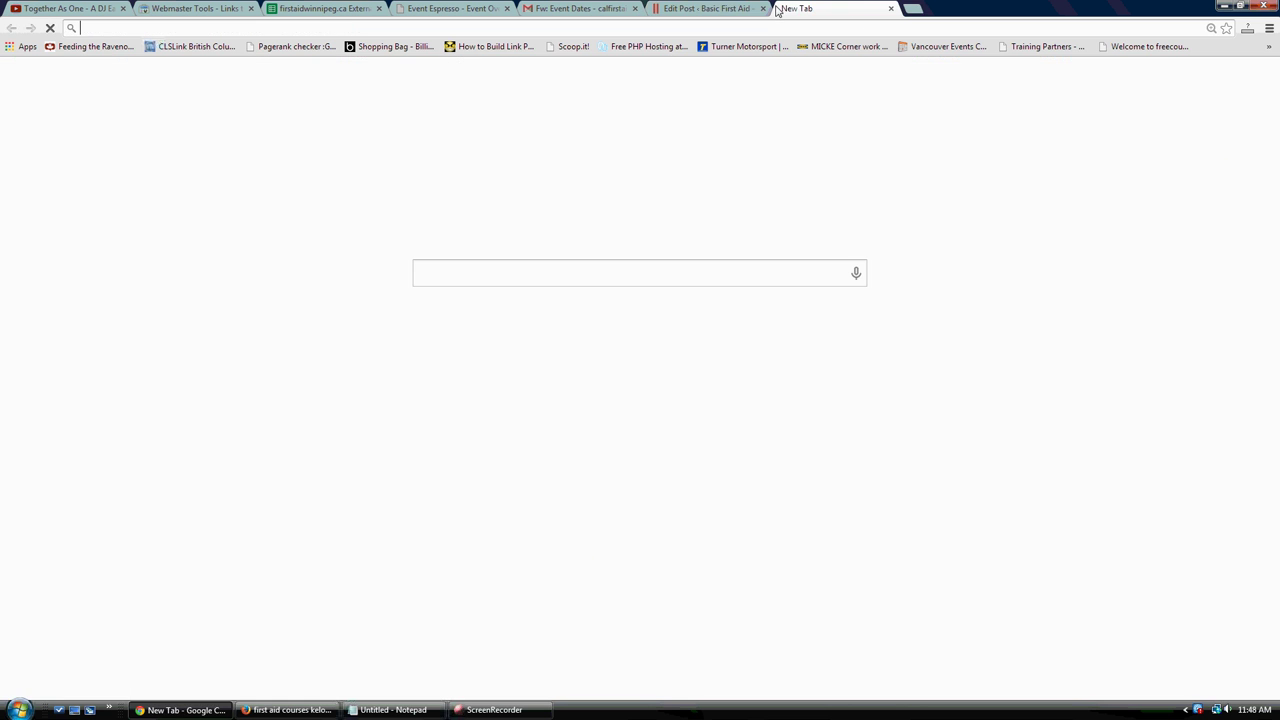
{"action": "key", "text": "ctrl+v"}
{"action": "key", "text": "Return"}
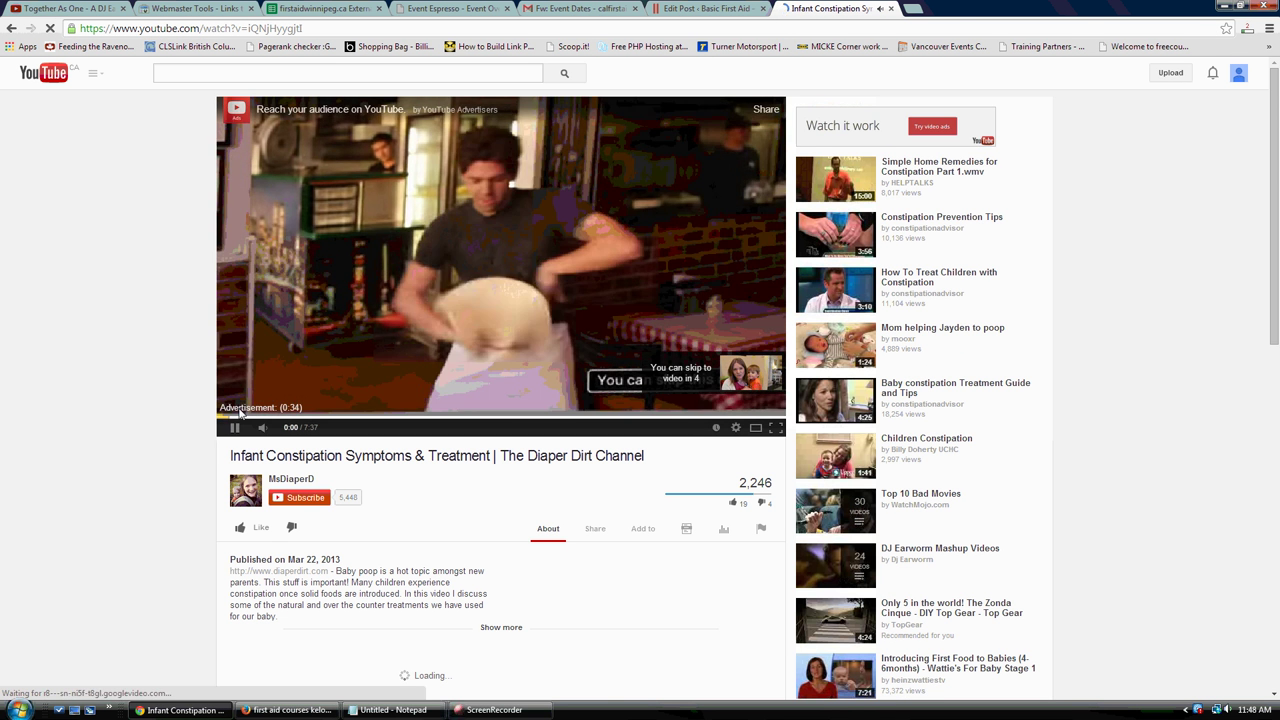
{"action": "left_click", "coordinate": [339, 315]}
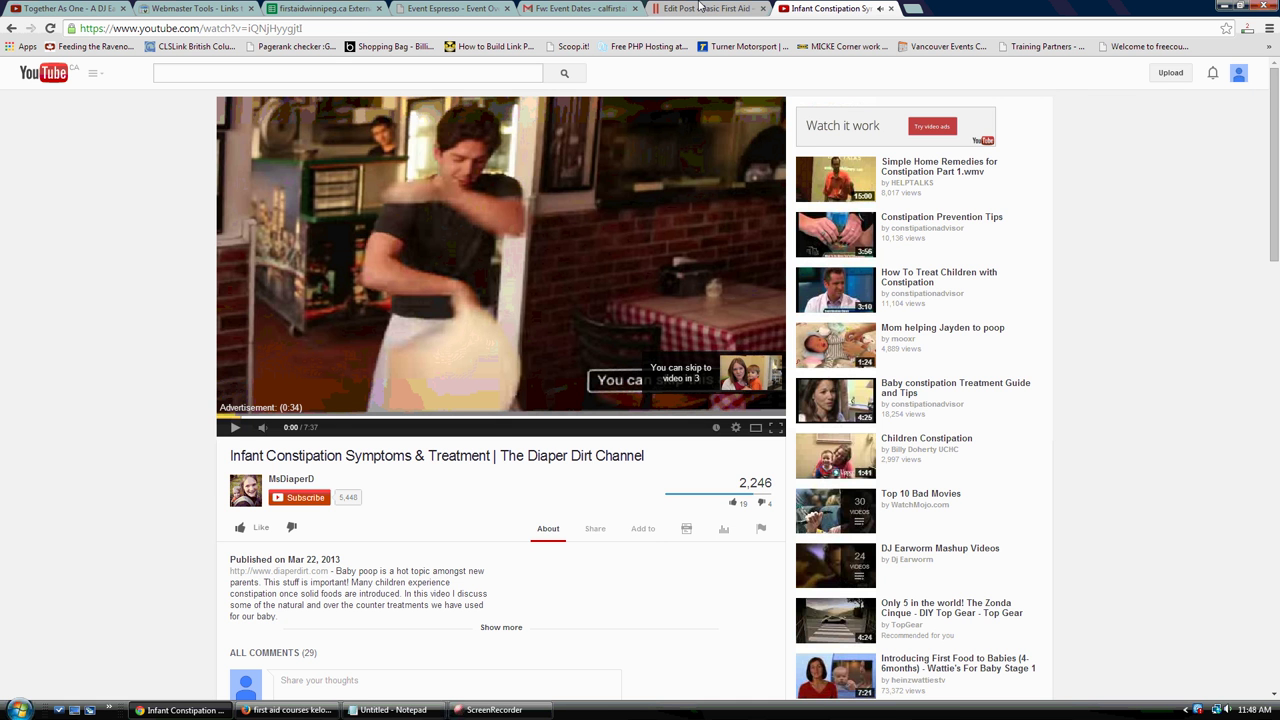
- Return to the post editor and add the line "Managing Infant Constipation" above the YouTube shortcode
{"action": "left_click", "coordinate": [700, 8]}
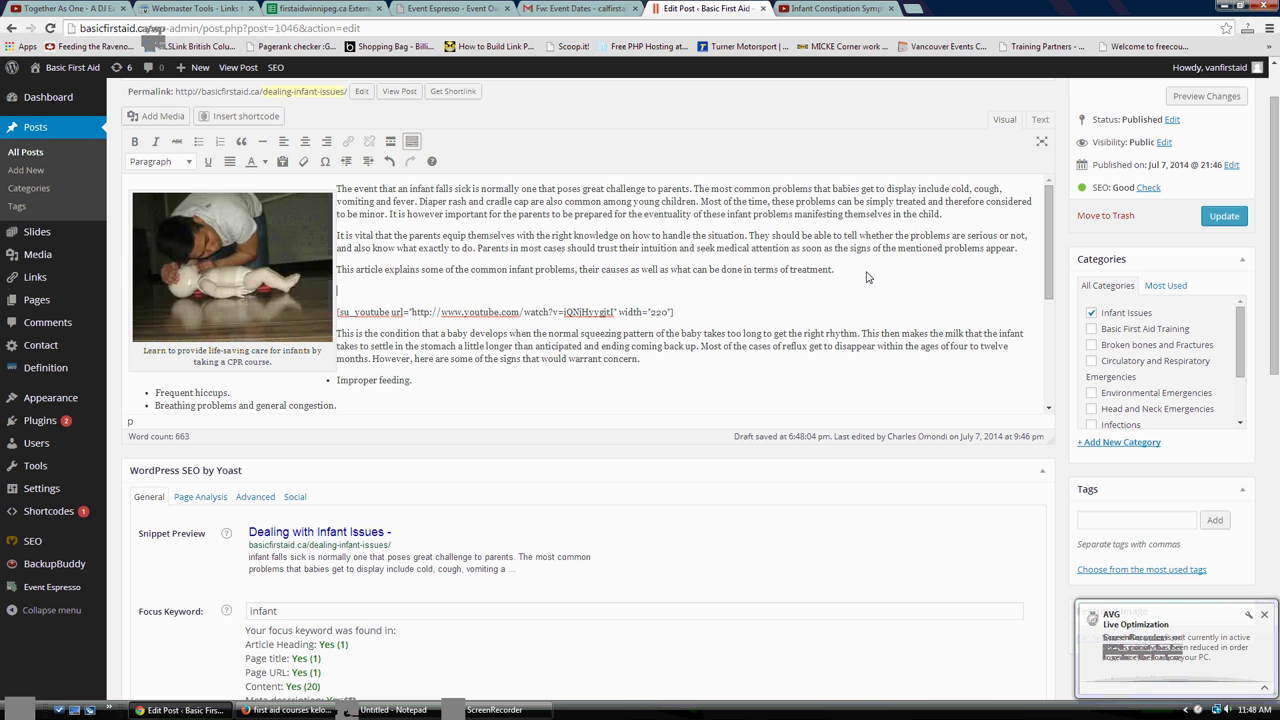
{"action": "type", "text": "In"}
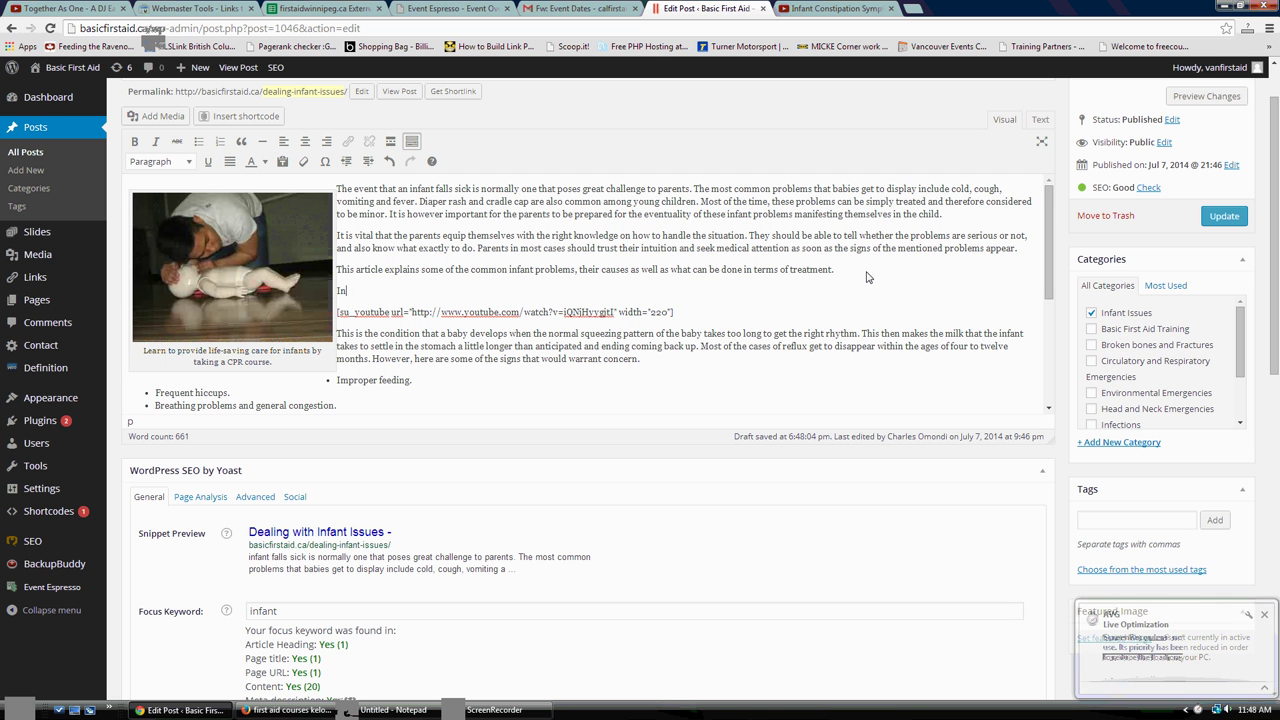
{"action": "type", "text": "fant Constipation"}
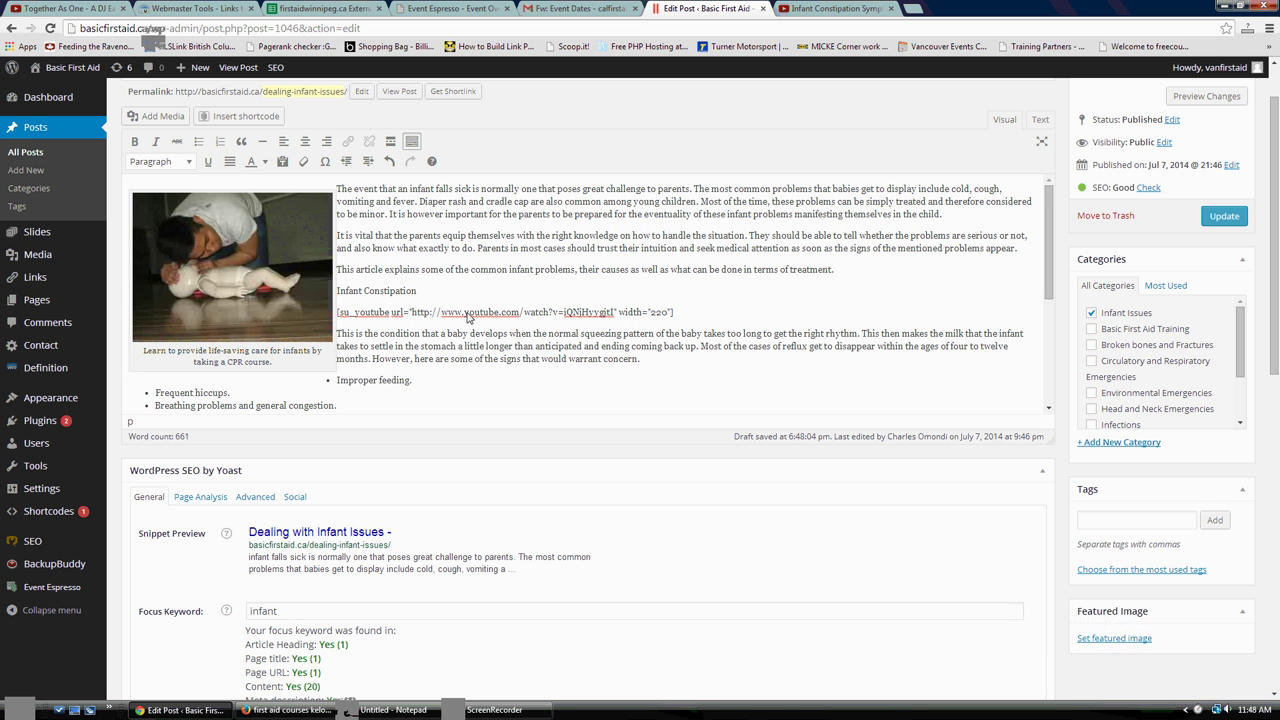
{"action": "left_click_drag", "start_coordinate": [432, 293], "coordinate": [342, 292]}
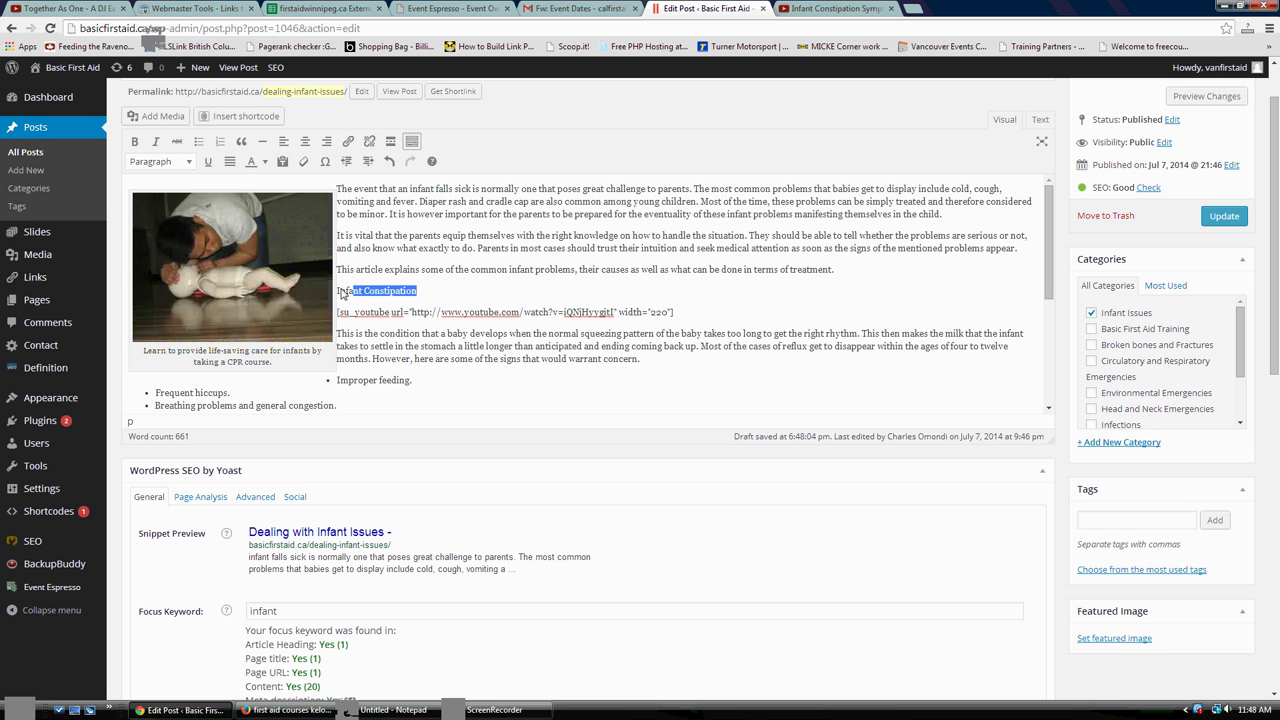
{"action": "left_click", "coordinate": [340, 292]}
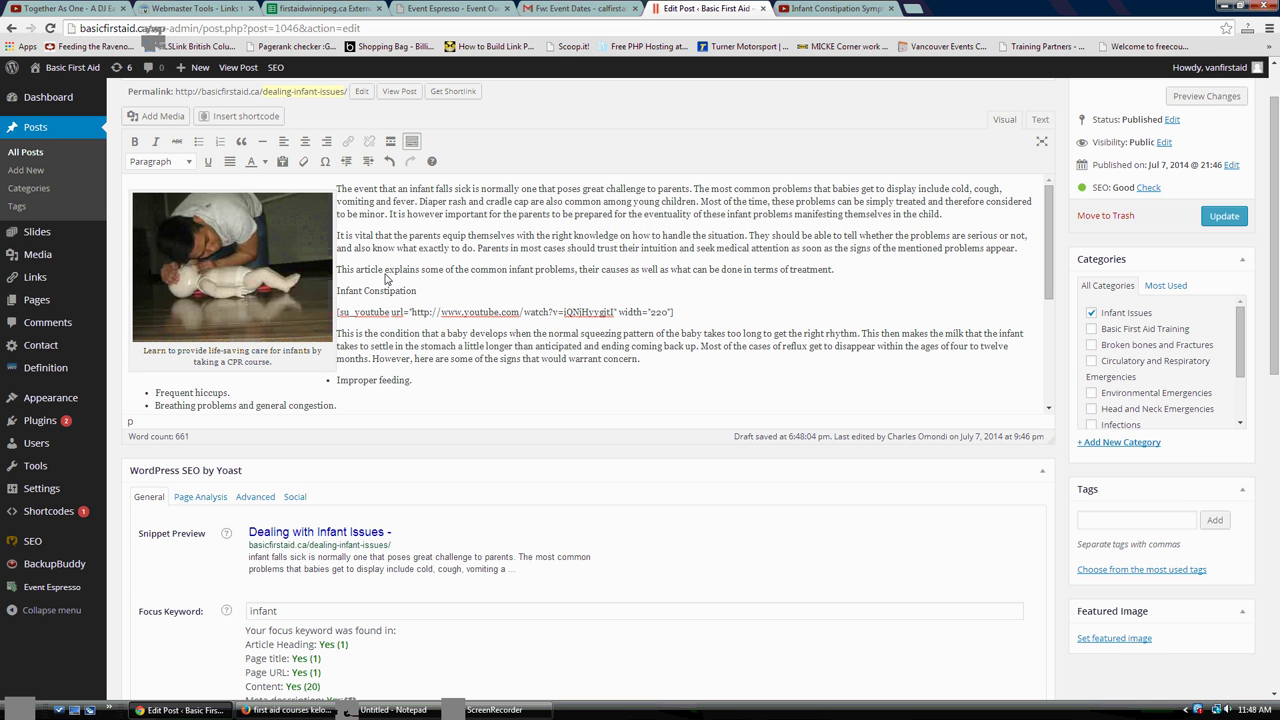
{"action": "type", "text": "Managing"}
- Format the "Managing Infant Constipation" line as a bold Heading 3
{"action": "left_click_drag", "start_coordinate": [462, 291], "coordinate": [339, 291]}
{"action": "left_click", "coordinate": [160, 161]}
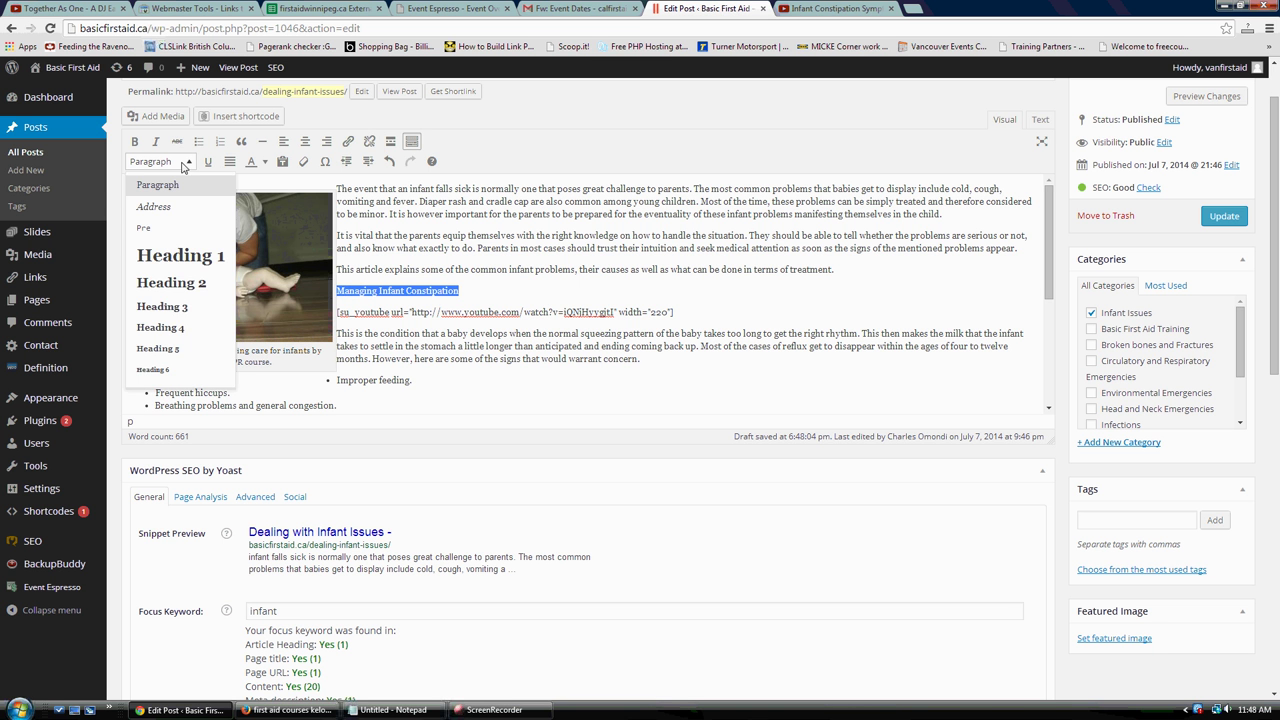
{"action": "left_click", "coordinate": [150, 307]}
{"action": "left_click", "coordinate": [134, 141]}
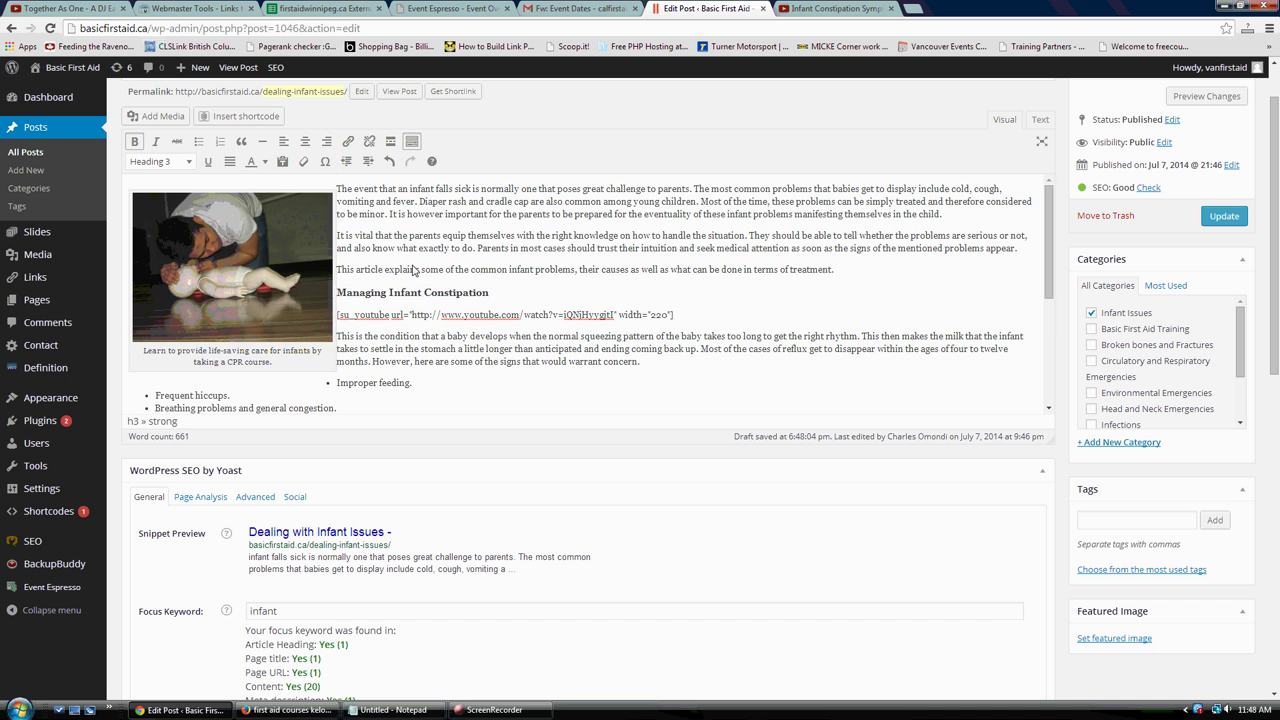
- Correct "pediatrician" to "paediatrician" in the paragraph above the "Managing Vomiting" heading
{"action": "scroll", "coordinate": [415, 271], "scroll_direction": "down", "scroll_amount": 3}
{"action": "scroll", "coordinate": [415, 271], "scroll_direction": "down", "scroll_amount": 1}
{"action": "right_click", "coordinate": [304, 299]}
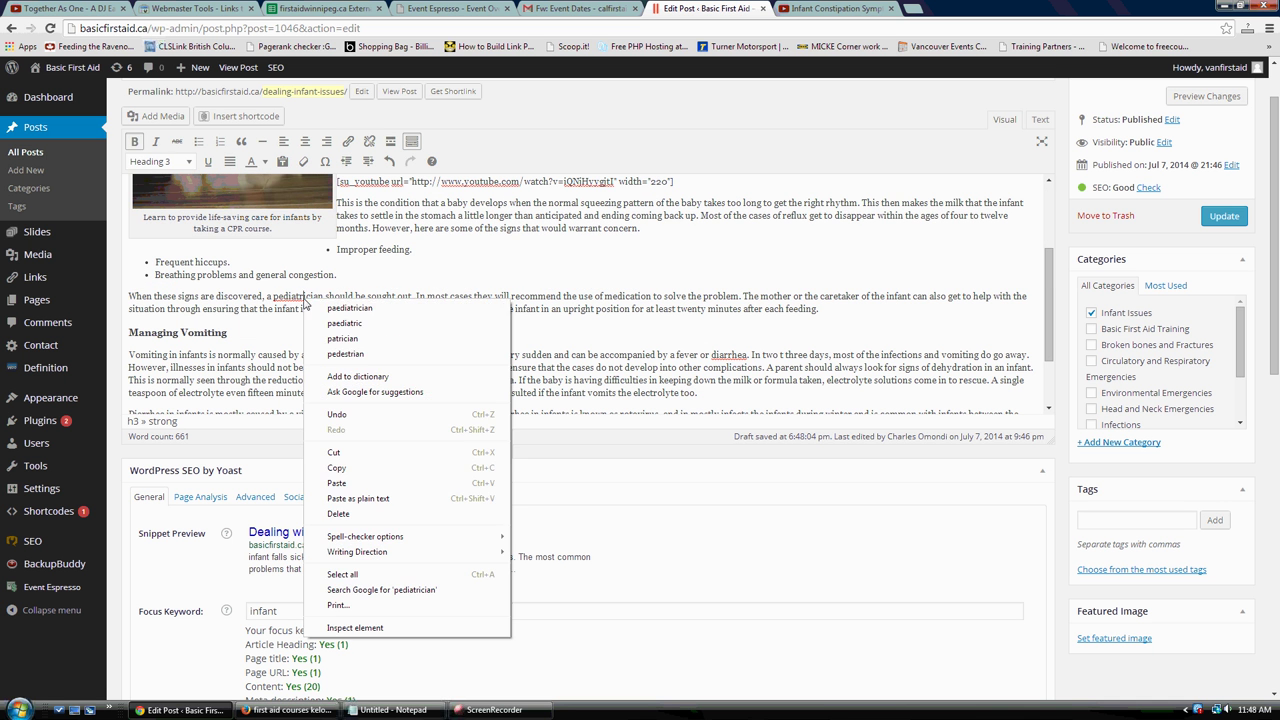
{"action": "left_click", "coordinate": [345, 308]}
{"action": "left_click", "coordinate": [405, 332]}
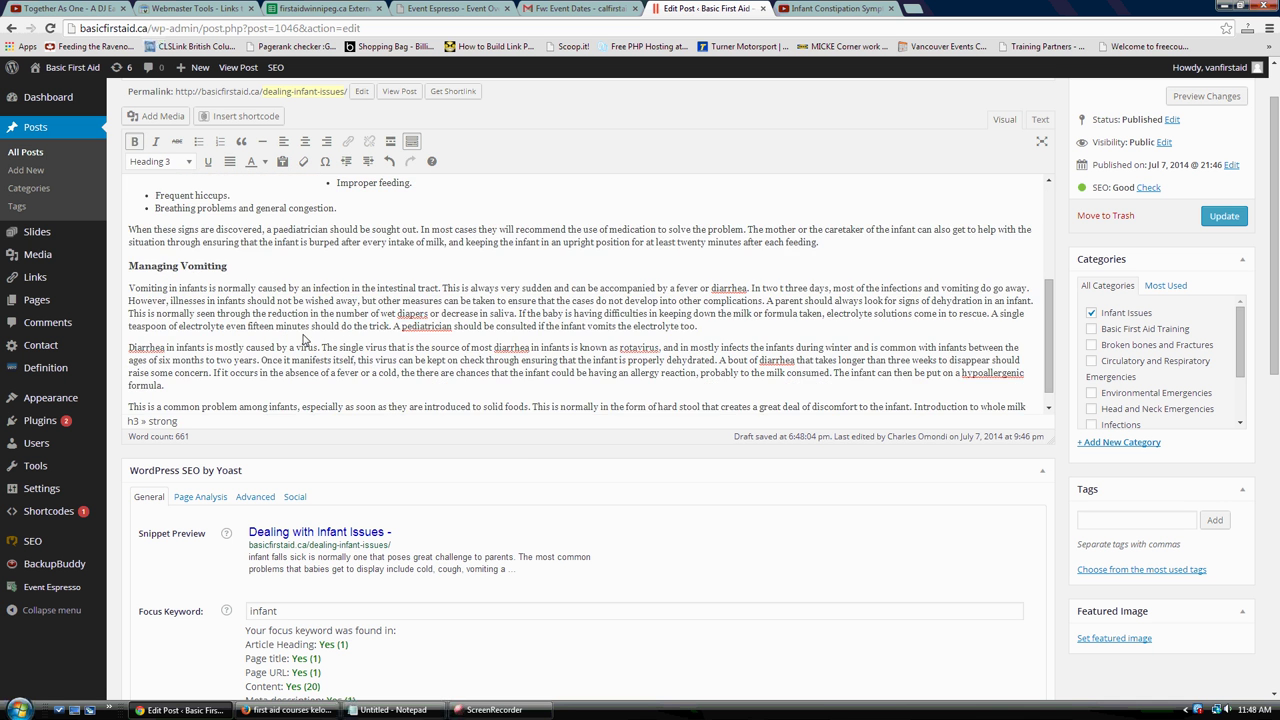
- Correct "pediatrician" to "paediatrician" in the paragraph under "Managing Vomiting" and check the spelling suggestions for "diapers"
{"action": "scroll", "coordinate": [405, 343], "scroll_direction": "down", "scroll_amount": 1}
{"action": "right_click", "coordinate": [418, 329]}
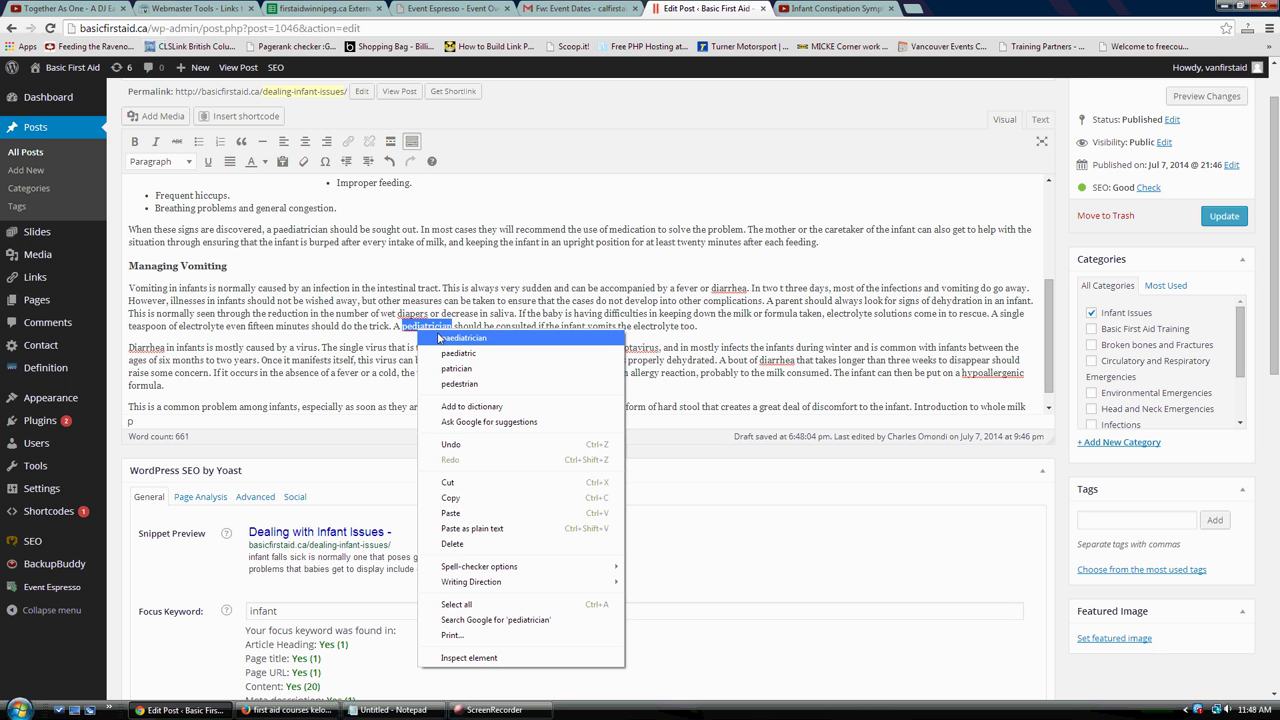
{"action": "left_click", "coordinate": [440, 335]}
{"action": "right_click", "coordinate": [410, 316]}
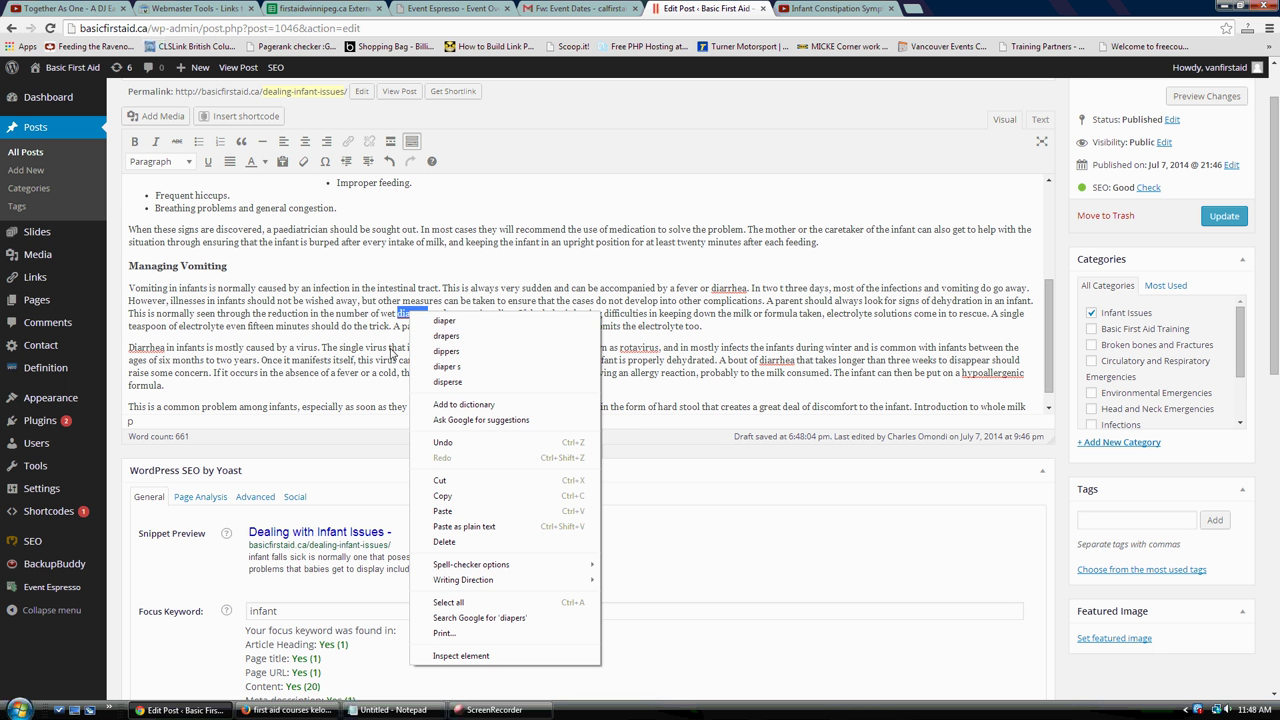
{"action": "left_click", "coordinate": [383, 350]}
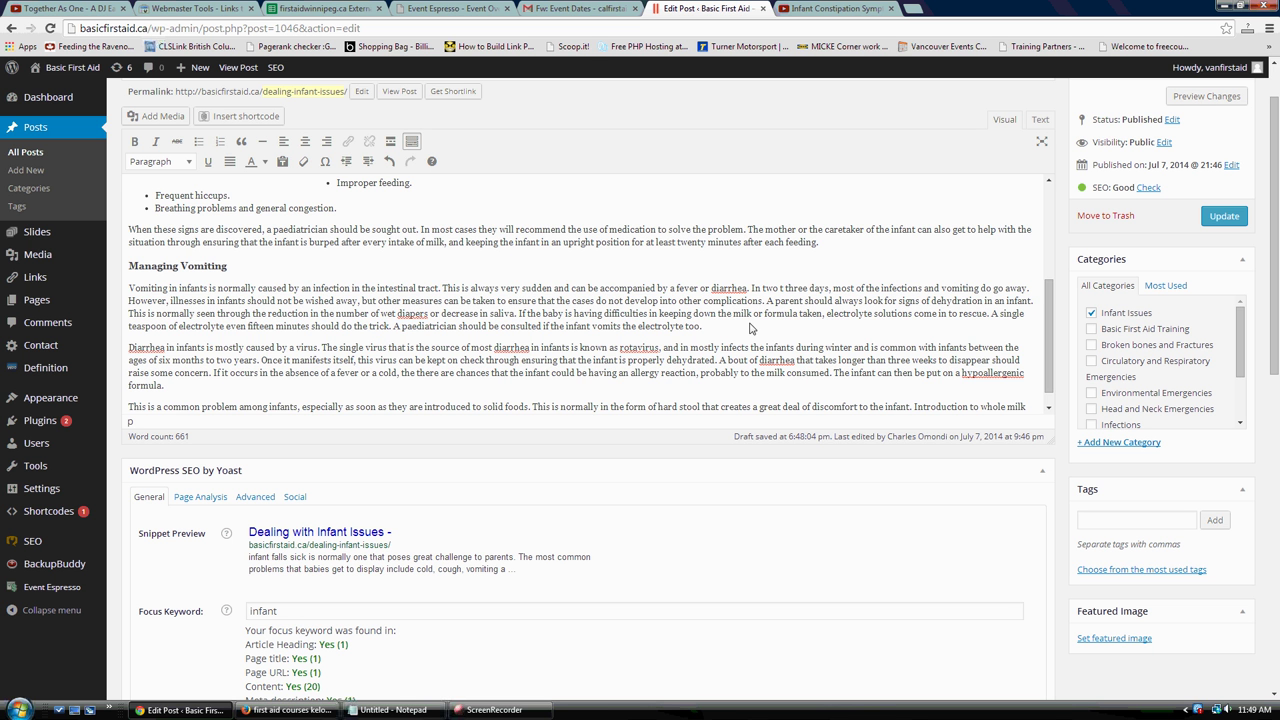
- Add the line "Managing Diarrhea" above the paragraph that explains diarrhea in infants
{"action": "left_click", "coordinate": [750, 326]}
{"action": "scroll", "coordinate": [668, 345], "scroll_direction": "up", "scroll_amount": 3}
{"action": "scroll", "coordinate": [668, 345], "scroll_direction": "down", "scroll_amount": 3}
{"action": "key", "text": "Return"}
{"action": "type", "text": "M"}
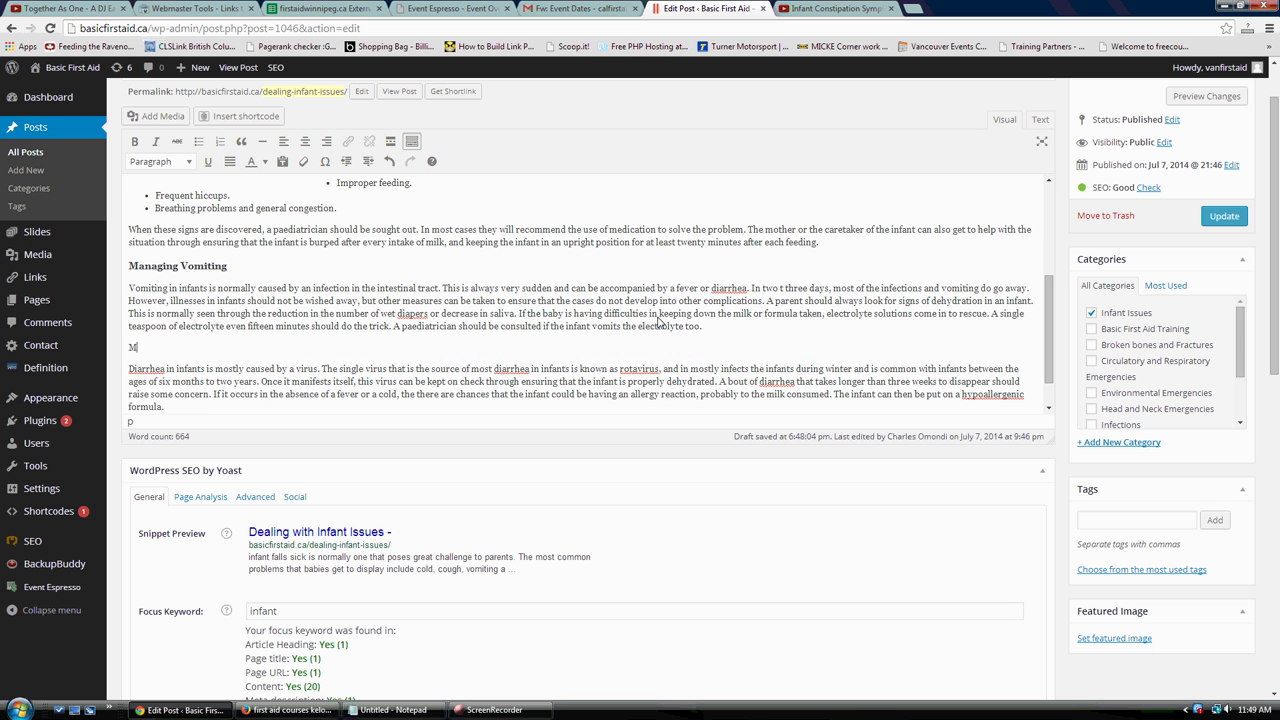
{"action": "type", "text": "anaging Diarrhea"}
- Format the "Managing Diarrhea" line as Heading 3
{"action": "left_click_drag", "start_coordinate": [207, 349], "coordinate": [127, 349]}
{"action": "left_click", "coordinate": [182, 164]}
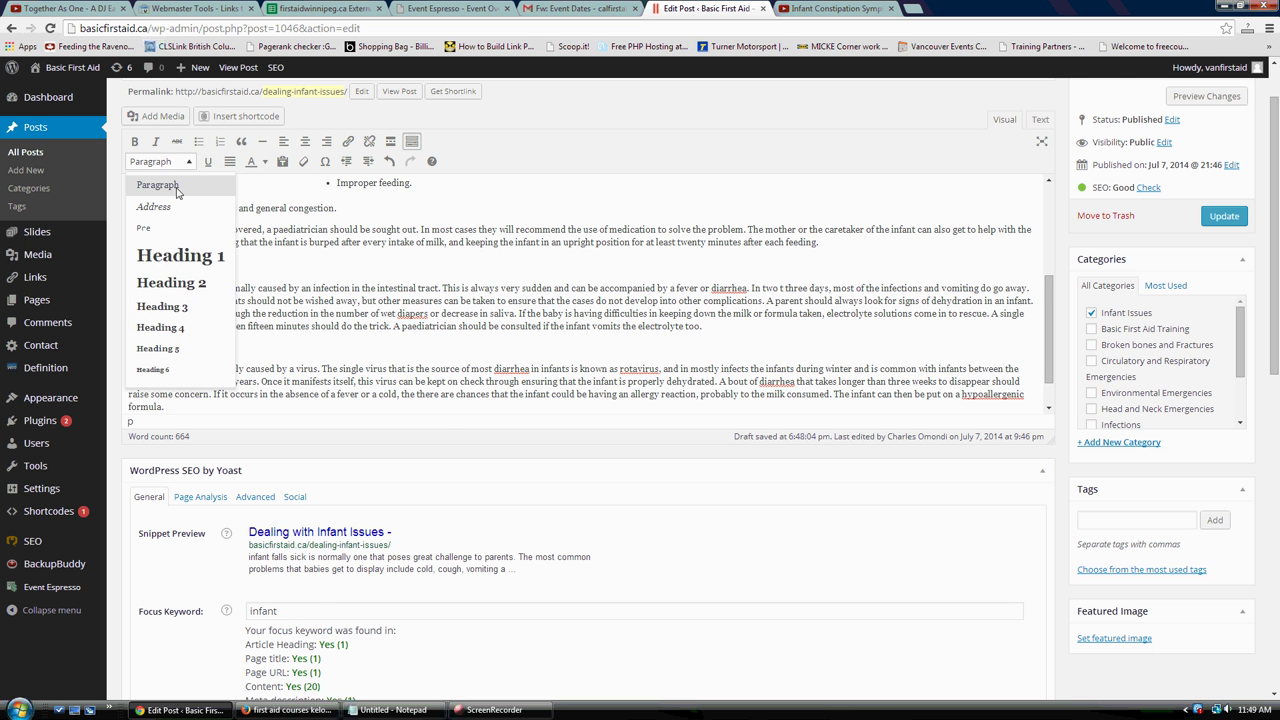
{"action": "left_click", "coordinate": [200, 303]}
{"action": "left_click", "coordinate": [238, 278]}
- At the end of the third introductory paragraph, add the sentence "The material posted on this page is for learning purposes only."
{"action": "scroll", "coordinate": [240, 290], "scroll_direction": "down", "scroll_amount": 2}
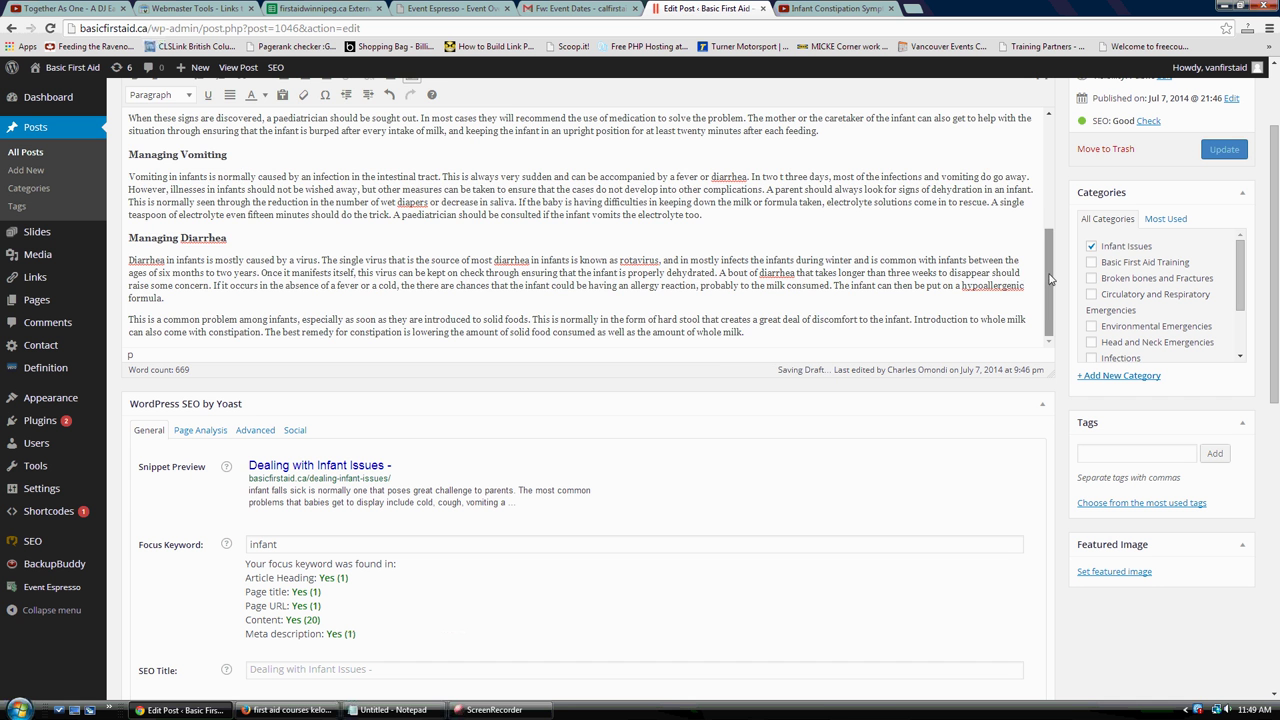
{"action": "left_click_drag", "start_coordinate": [1048, 281], "coordinate": [1048, 168]}
{"action": "left_click", "coordinate": [843, 204]}
{"action": "scroll", "coordinate": [843, 204], "scroll_direction": "up", "scroll_amount": 1}
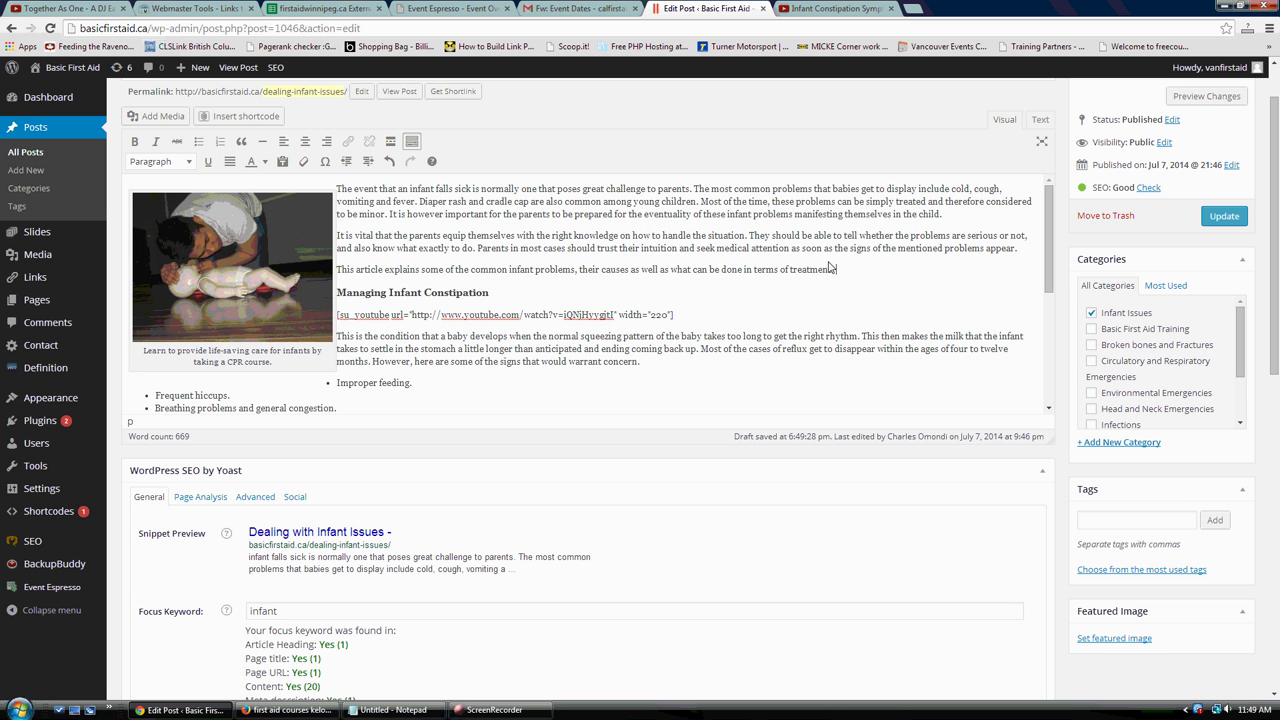
{"action": "type", "text": "he material posted on this page is for learn"}
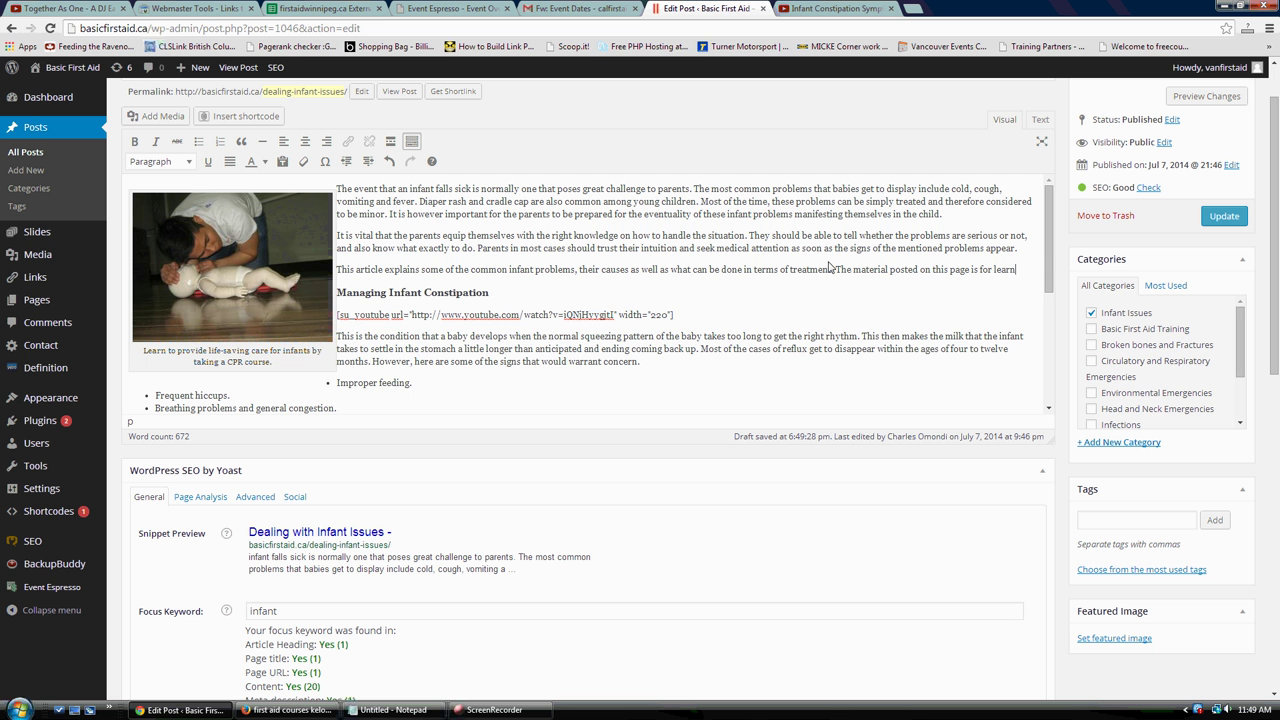
{"action": "type", "text": "ing purpos"}
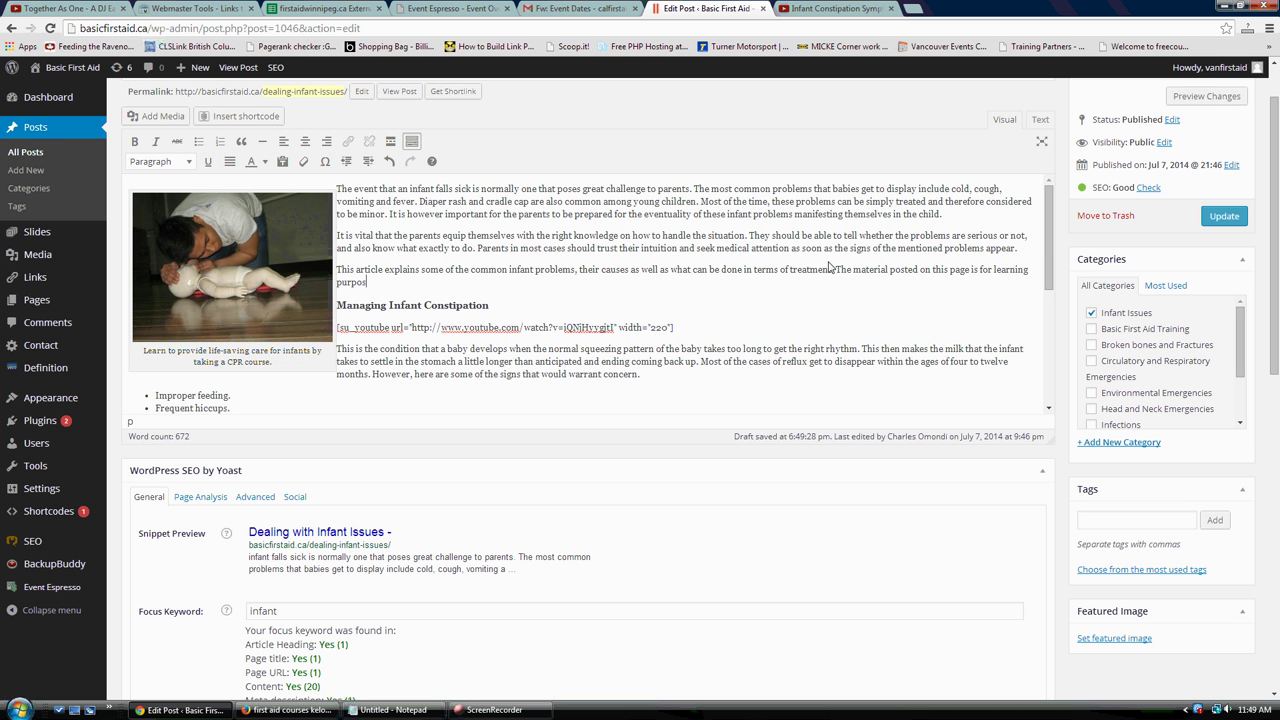
{"action": "type", "text": "es only. If you s"}
- Continue the disclaimer with "If your child needs medical attention seek medical help immediately."
{"action": "key", "text": "BackSpace"}
{"action": "key", "text": "BackSpace"}
{"action": "key", "text": "BackSpace"}
{"action": "key", "text": "BackSpace"}
{"action": "type", "text": "ur child needs medical at"}
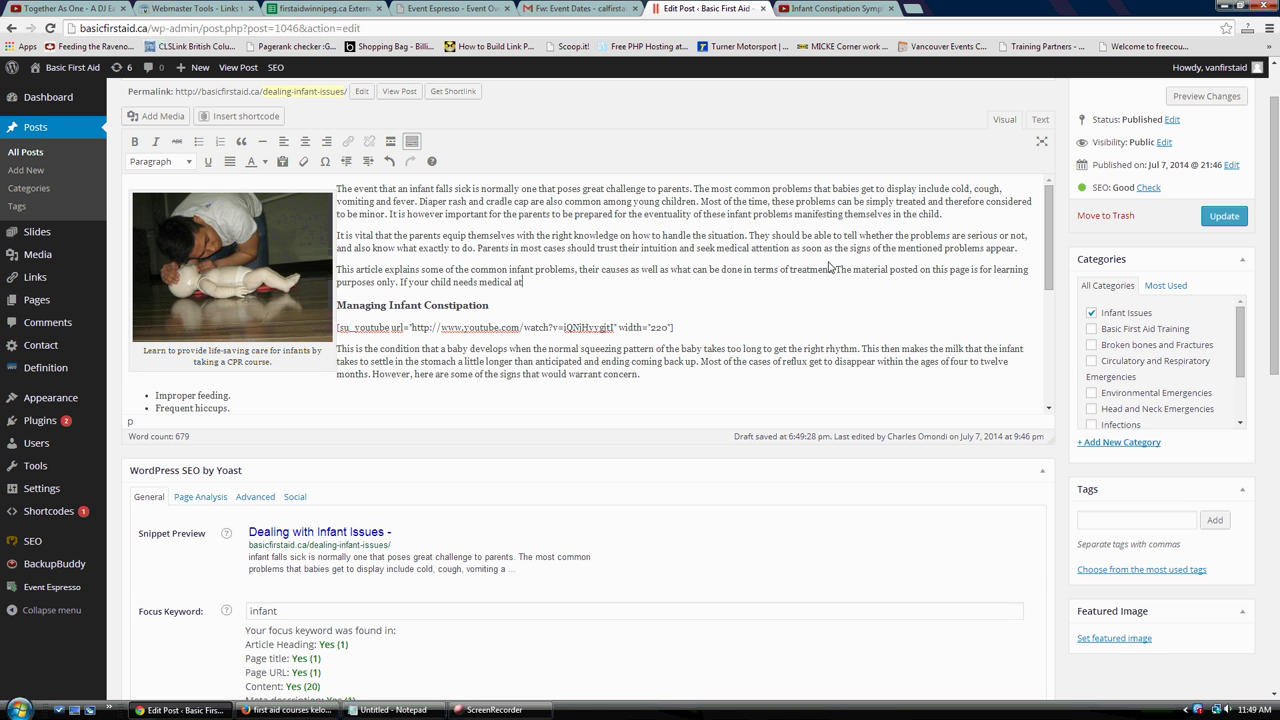
{"action": "type", "text": "tention seek"}
{"action": "type", "text": "medical help immediat"}
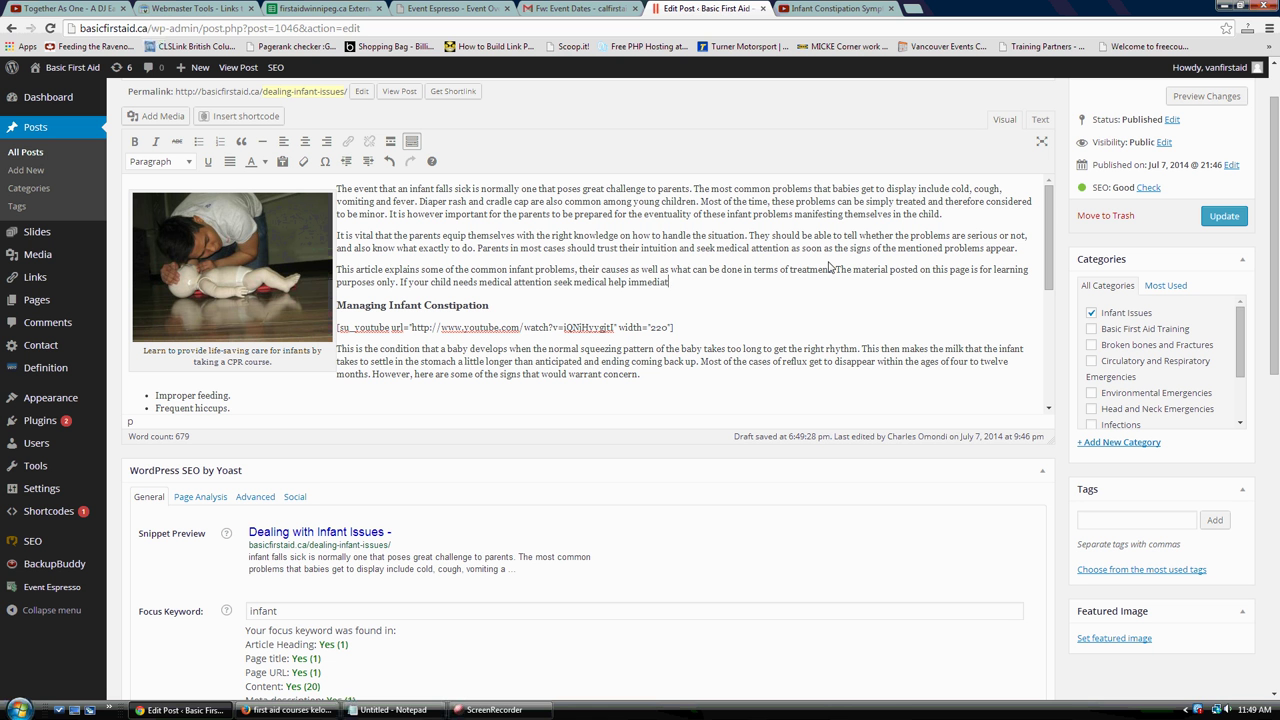
- Finish the paragraph with "To learn to recognize and manage serious emergencies enrol in a first aid and CPR course that involves infant emergencies."
{"action": "type", "text": "ely. To learn to reocnig"}
{"action": "type", "text": "cognie"}
{"action": "type", "text": "ze and manage ser"}
{"action": "type", "text": "ious em"}
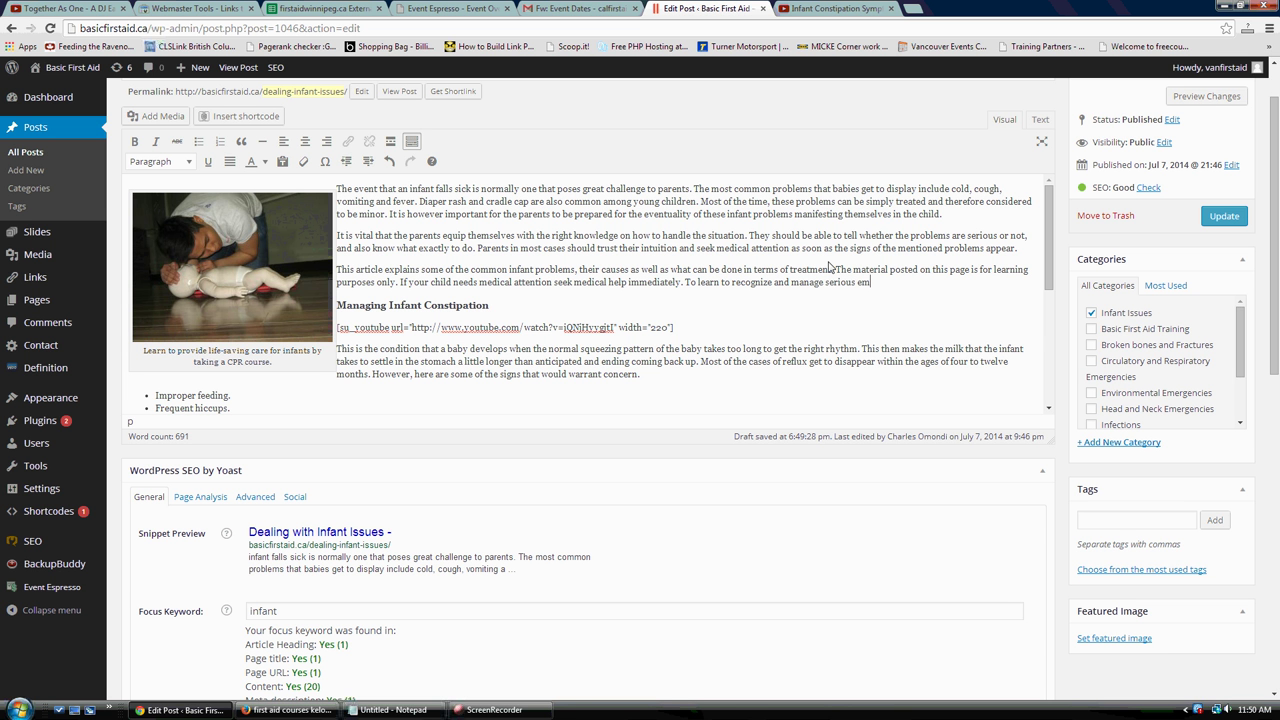
{"action": "type", "text": "ergencies enrol in a first aid and CPR course that"}
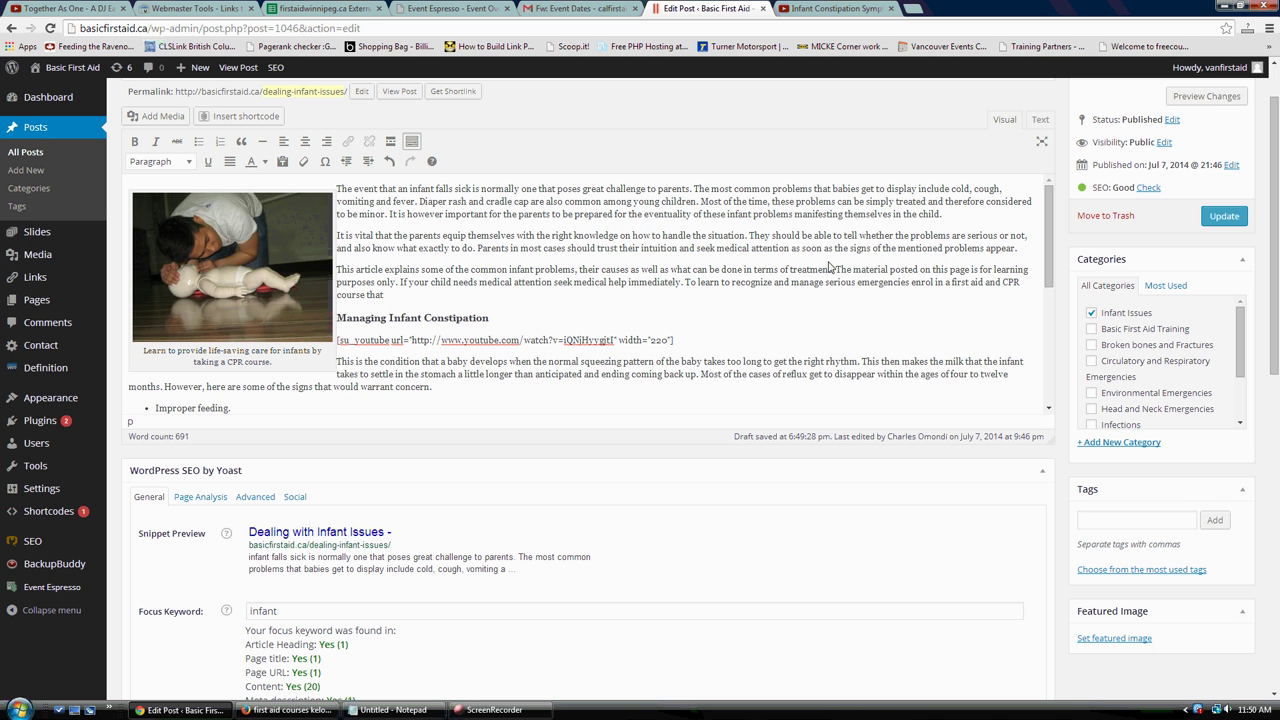
{"action": "type", "text": " involves infant emergencies."}
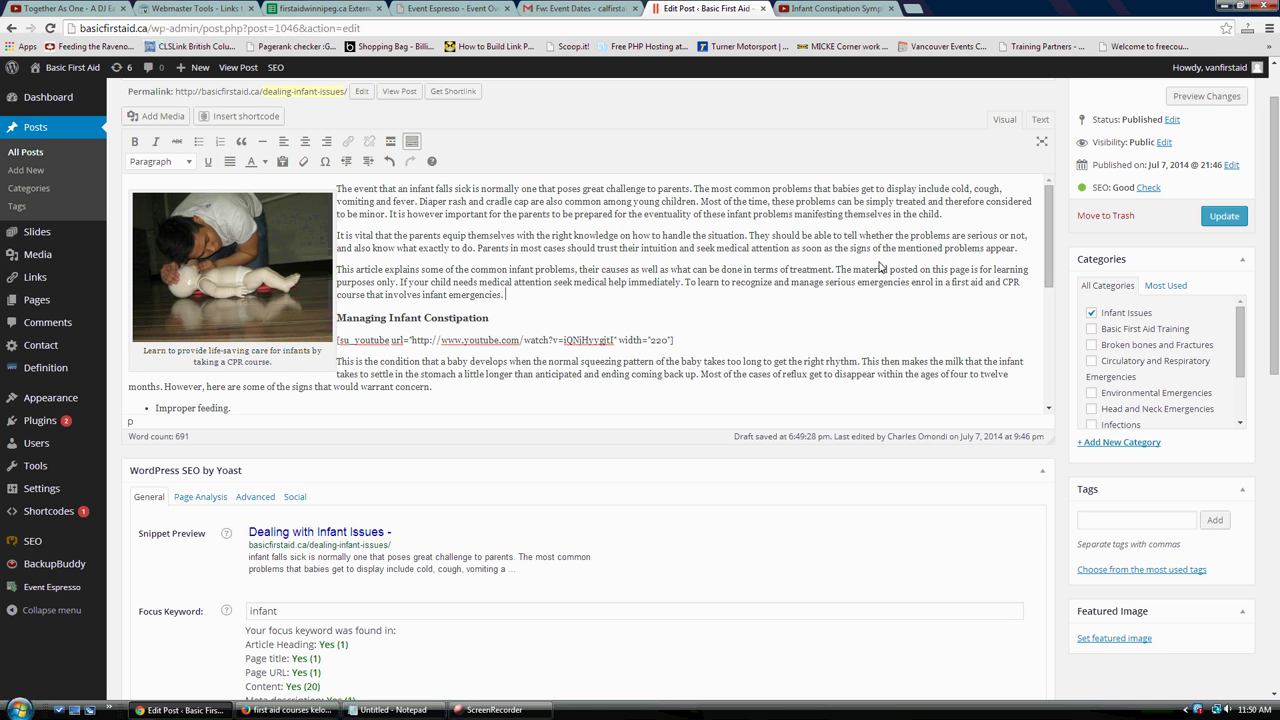
- Open the basicfirstaid.ca website in a new browser tab
{"action": "left_click", "coordinate": [912, 10]}
{"action": "type", "text": "basicfirstaid.ca"}
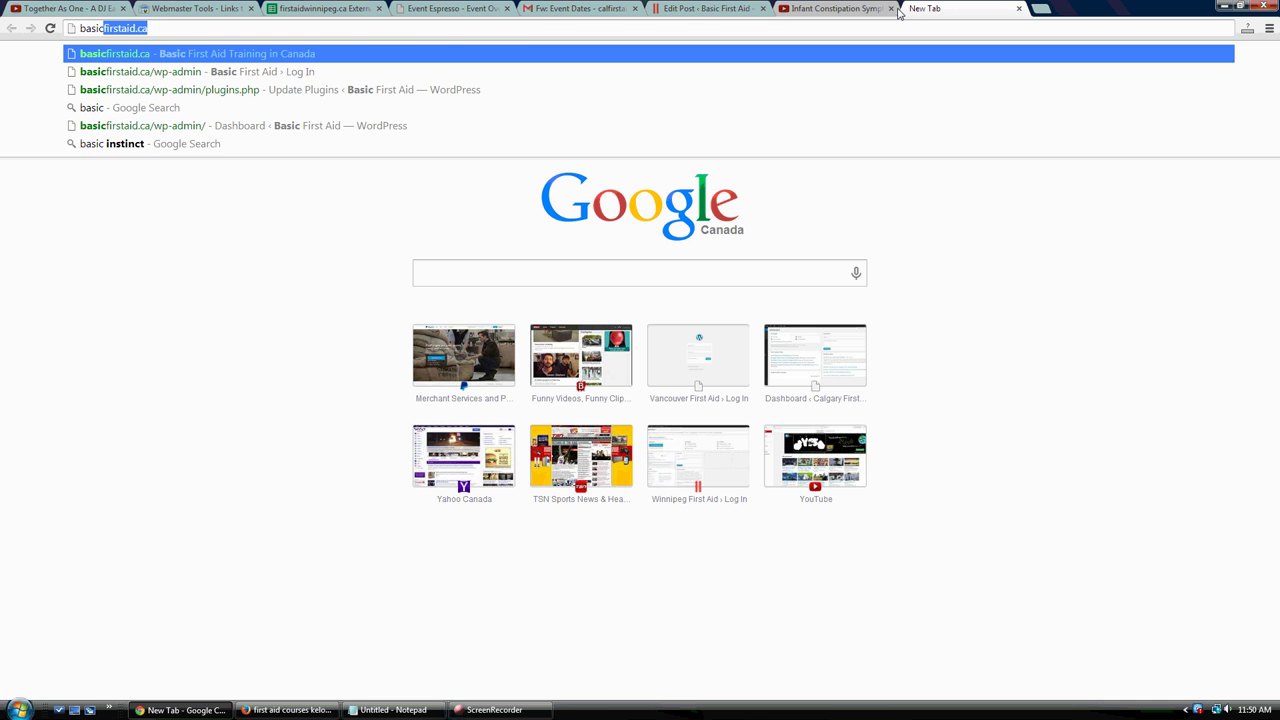
{"action": "key", "text": "Return"}
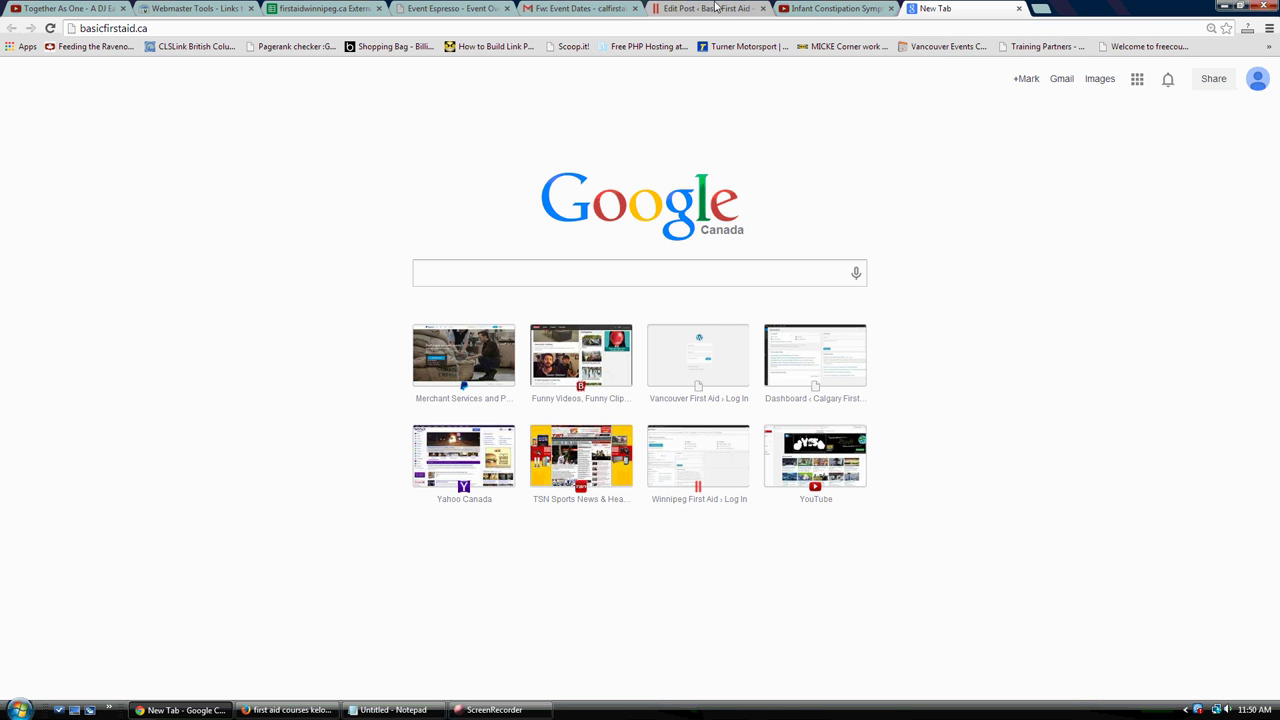
{"action": "key", "text": "ctrl+l"}
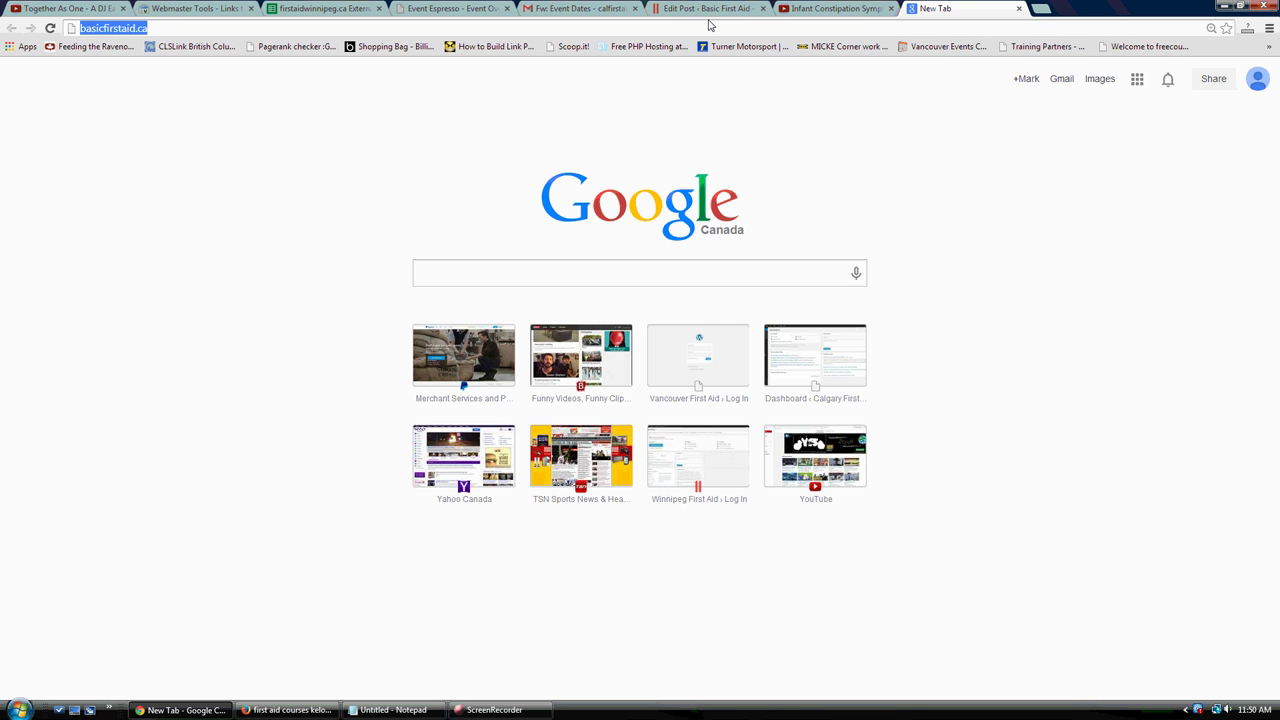
{"action": "key", "text": "Return"}
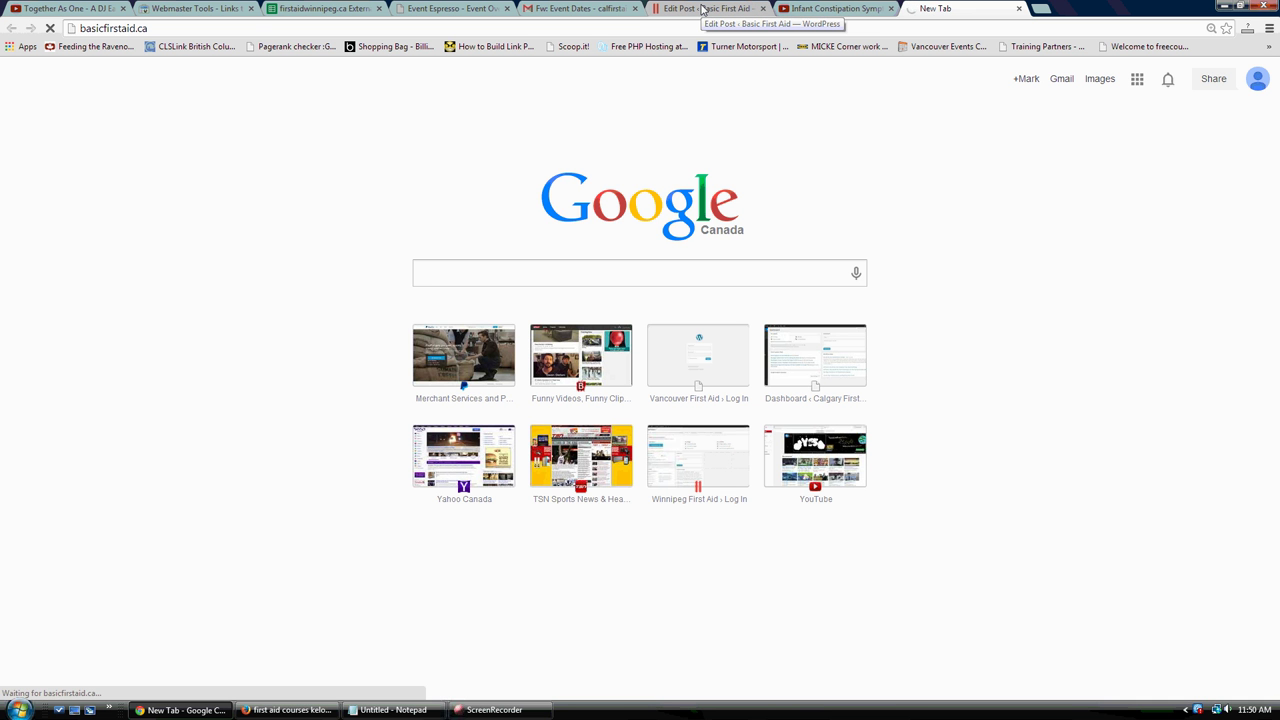
{"action": "left_click", "coordinate": [703, 8]}
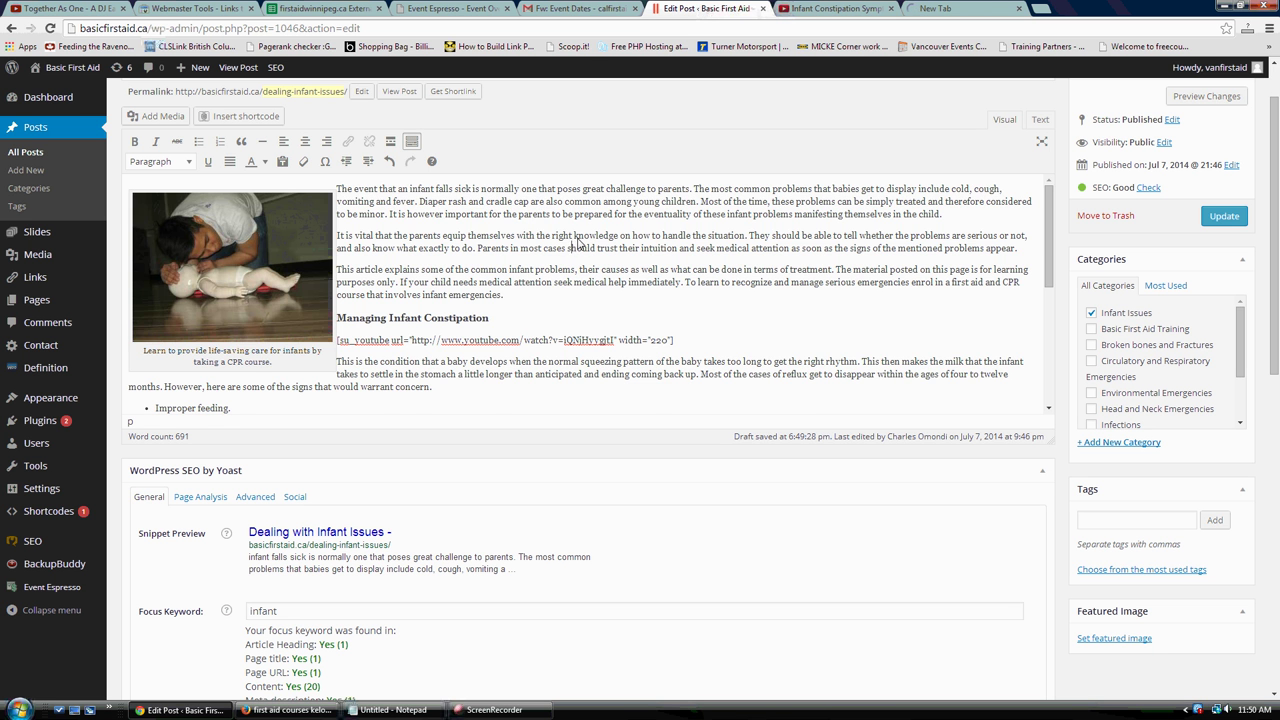
{"action": "scroll", "coordinate": [575, 245], "scroll_direction": "down", "scroll_amount": 3}
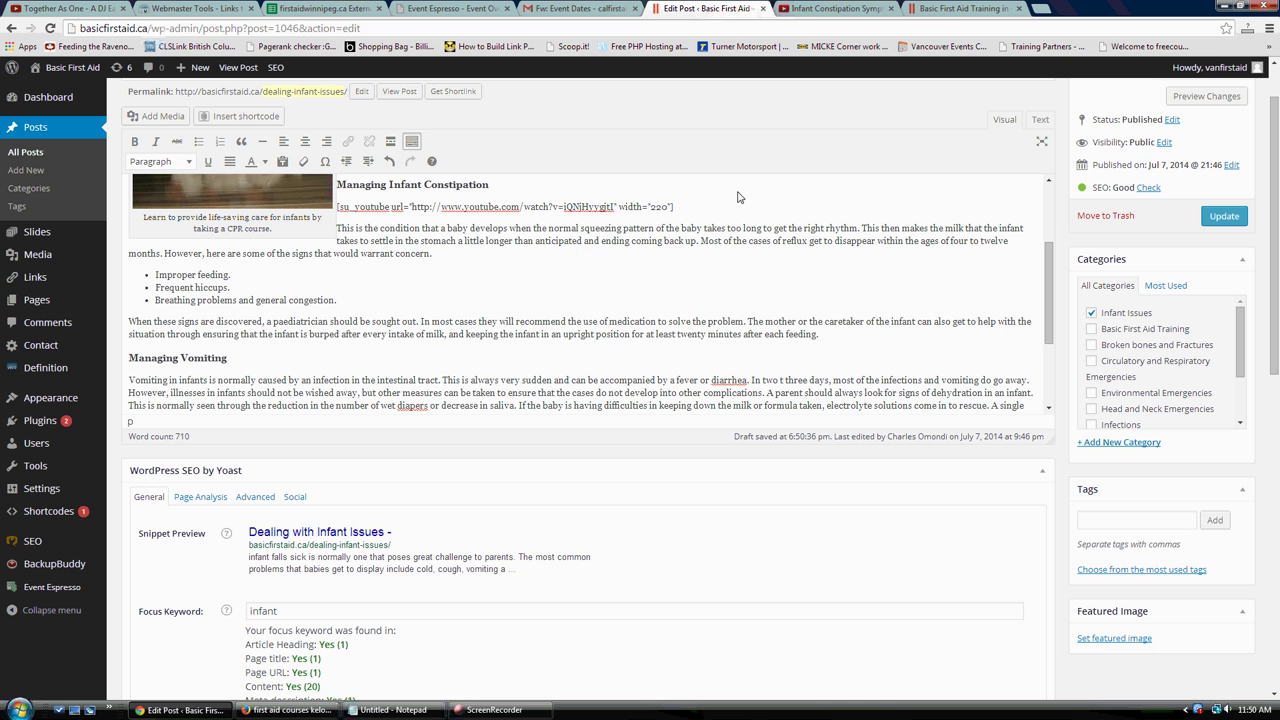
{"action": "left_click", "coordinate": [964, 8]}
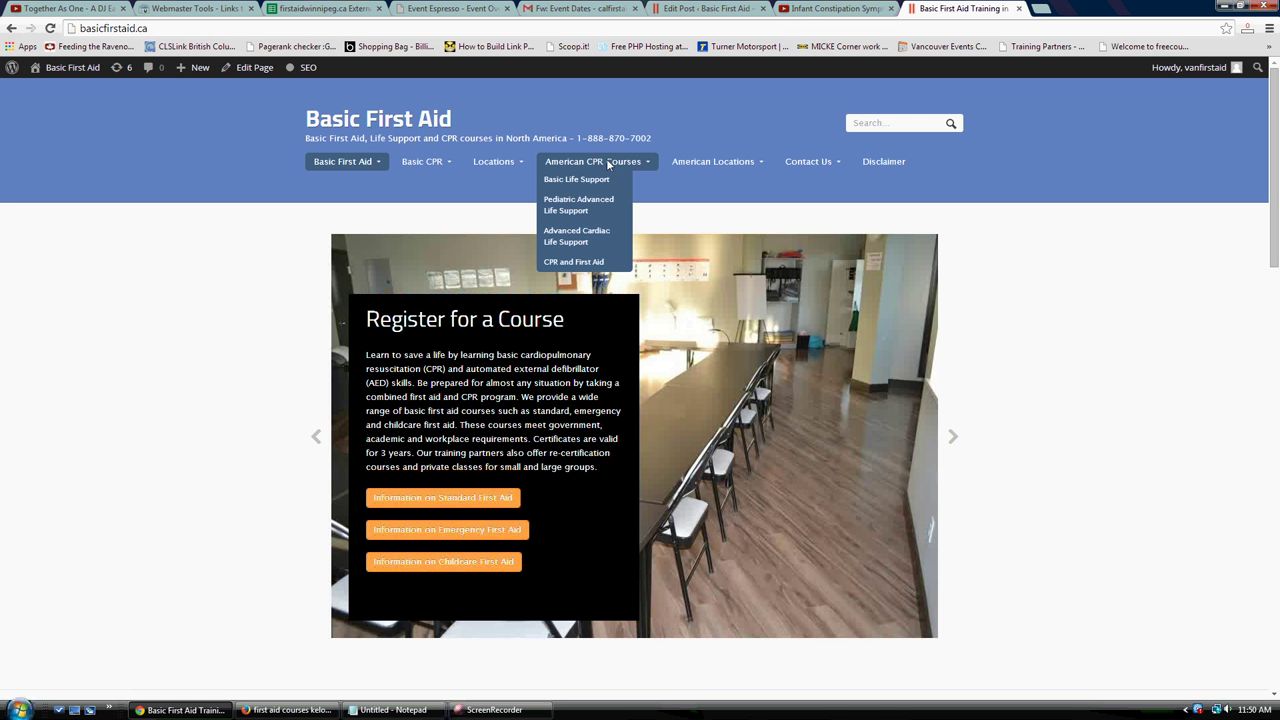
- Open the site's main Locations page and copy its URL
{"action": "left_click", "coordinate": [494, 163]}
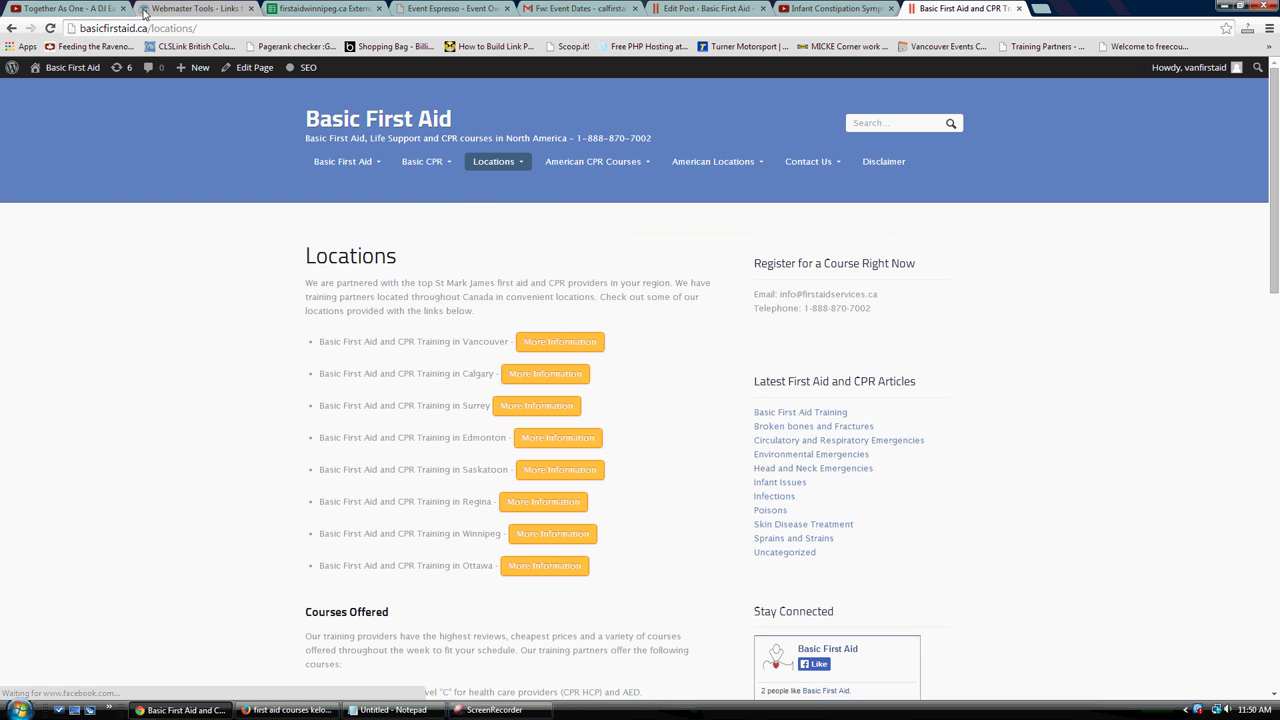
{"action": "scroll", "coordinate": [132, 168], "scroll_direction": "down", "scroll_amount": 7}
{"action": "scroll", "coordinate": [132, 168], "scroll_direction": "down", "scroll_amount": 3}
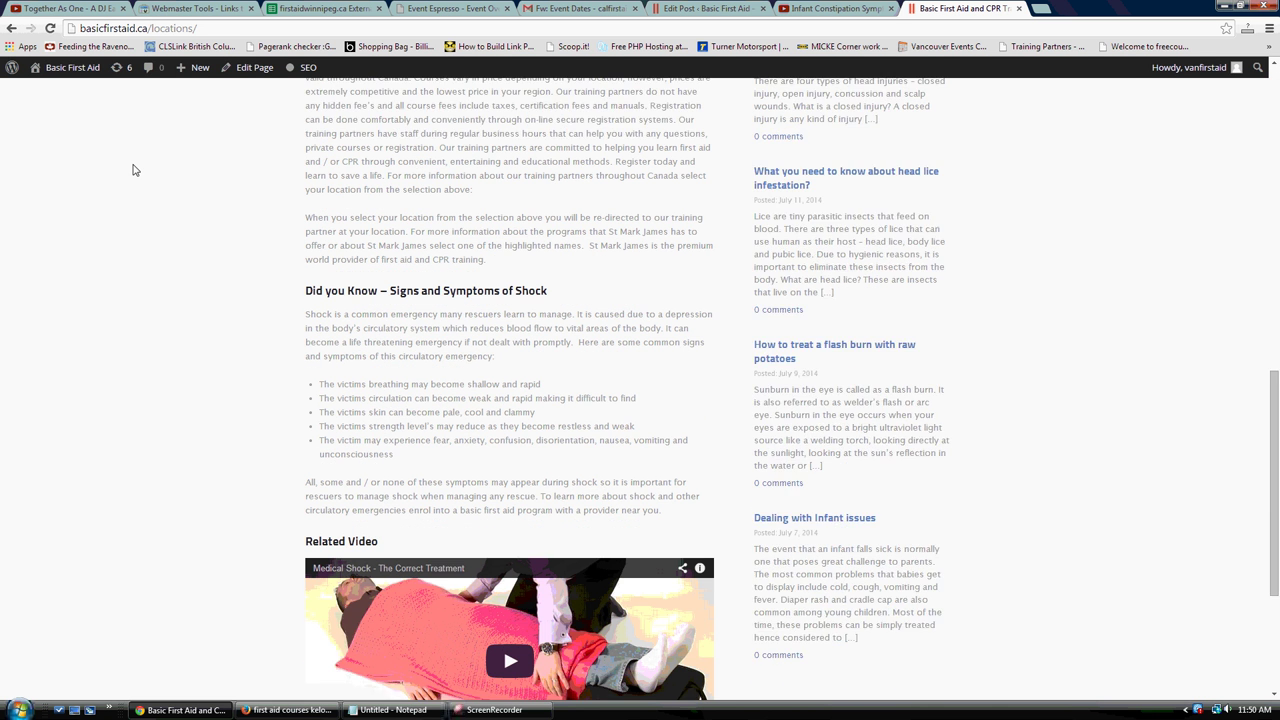
{"action": "left_click", "coordinate": [145, 30]}
{"action": "right_click", "coordinate": [145, 32]}
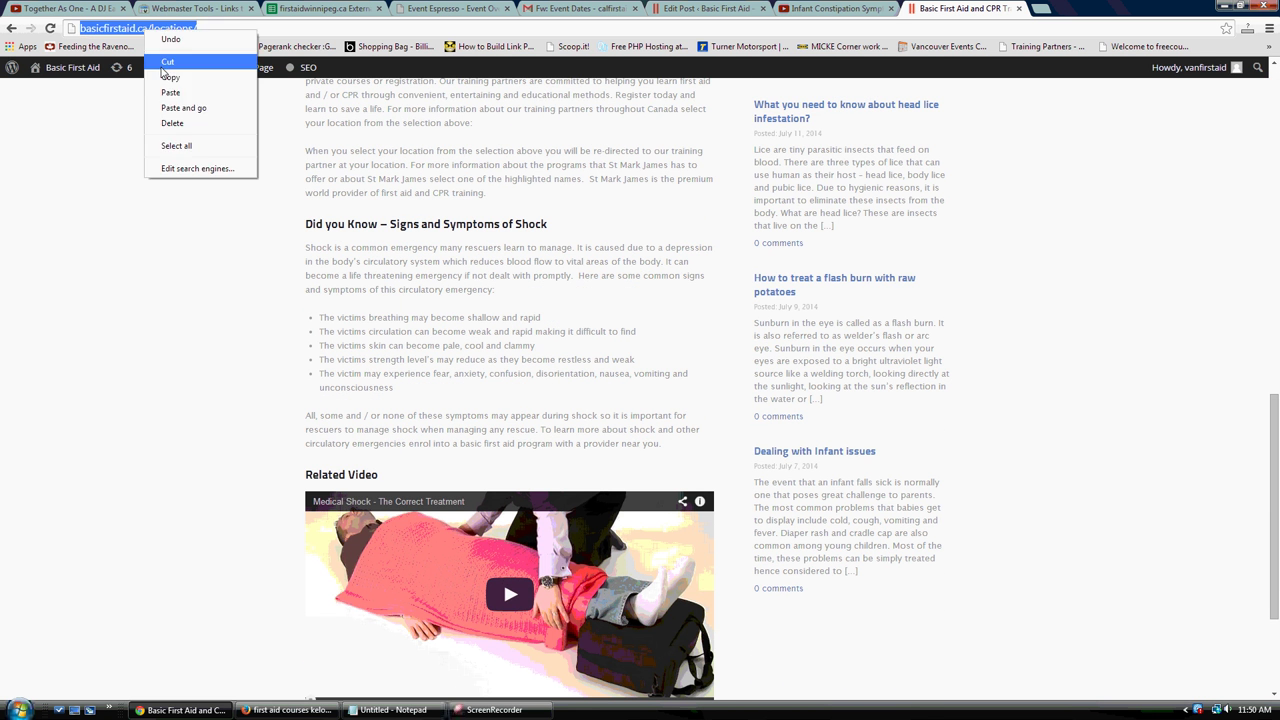
{"action": "left_click", "coordinate": [165, 70]}
{"action": "left_click", "coordinate": [700, 8]}
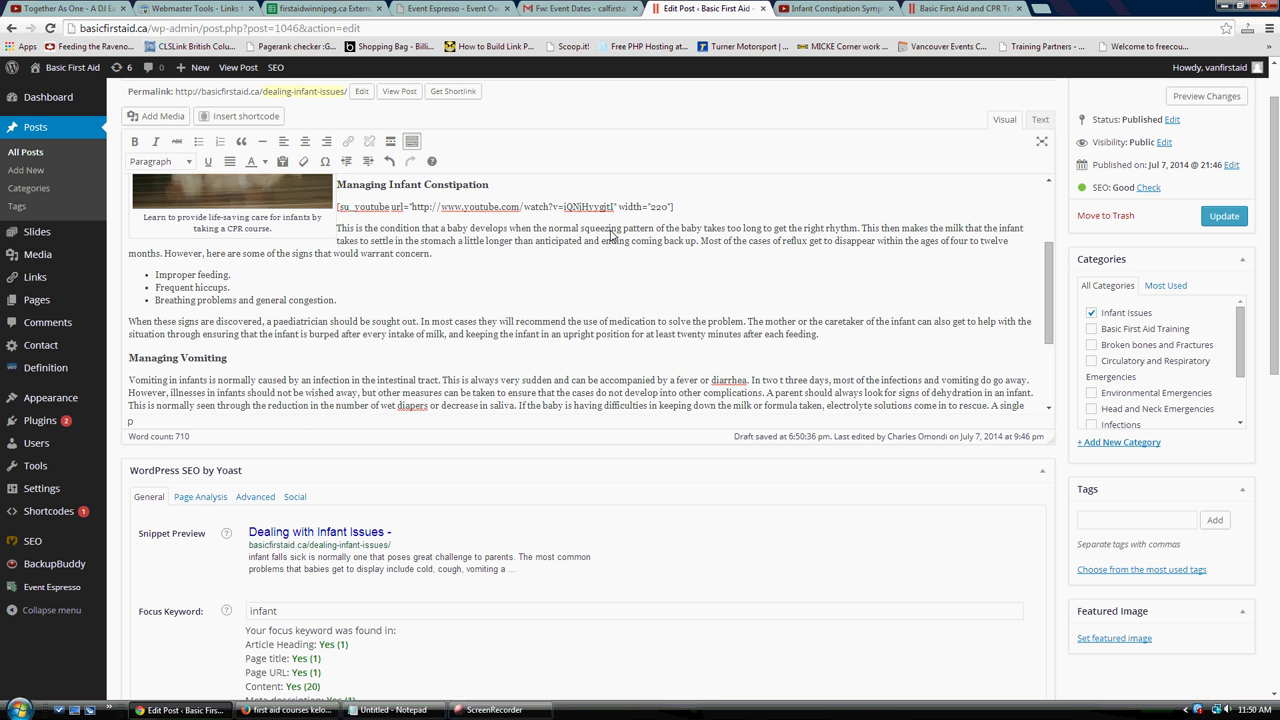
{"action": "scroll", "coordinate": [615, 243], "scroll_direction": "up", "scroll_amount": 3}
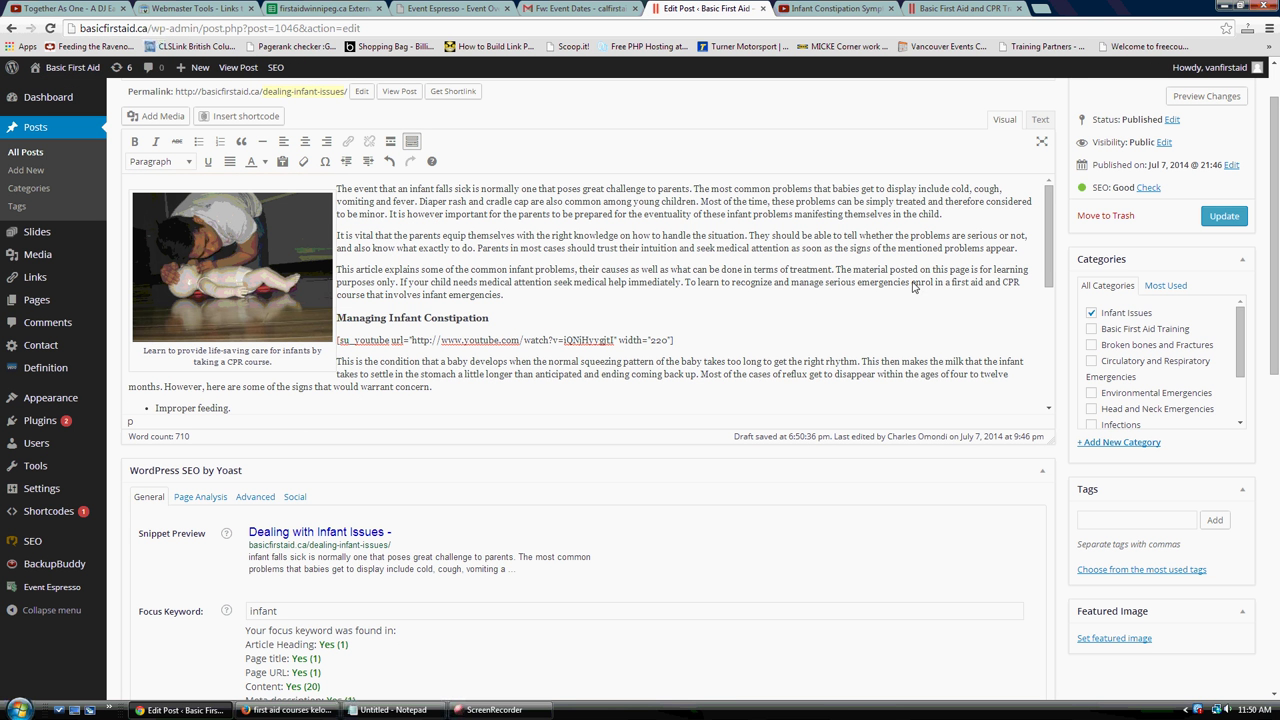
{"action": "left_click_drag", "start_coordinate": [911, 283], "coordinate": [377, 305]}
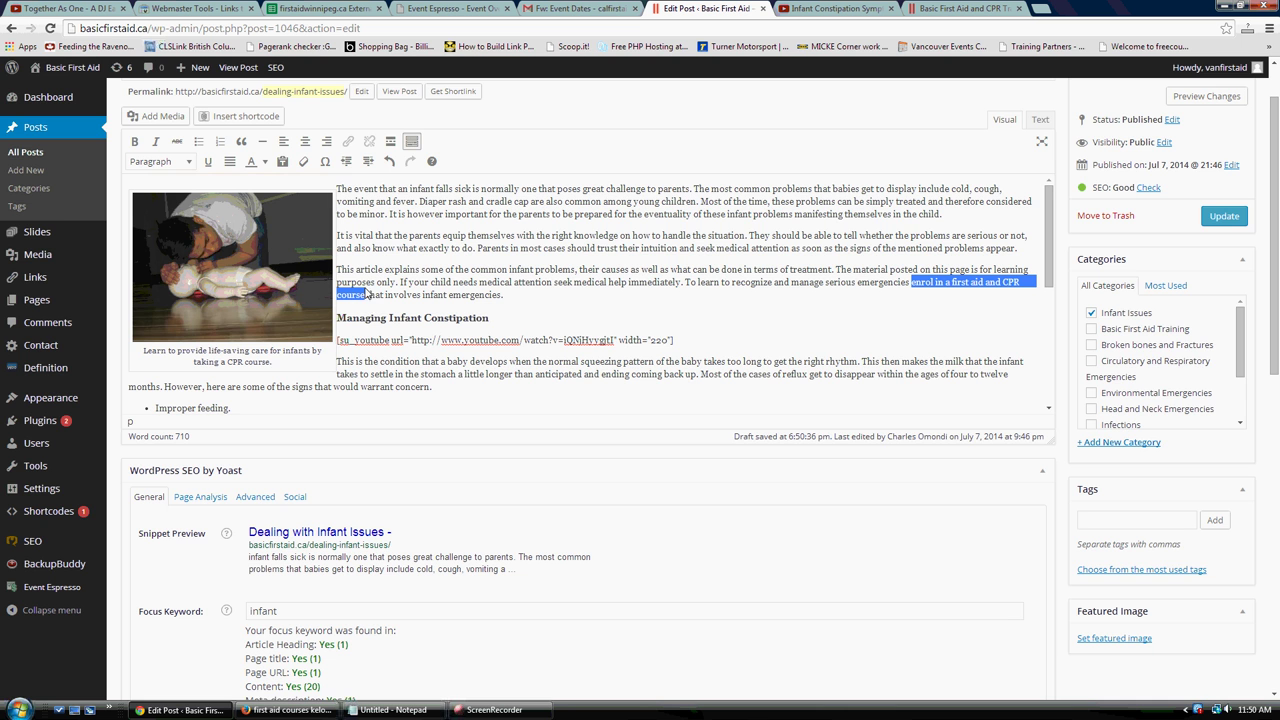
{"action": "left_click", "coordinate": [348, 141]}
{"action": "key", "text": "ctrl+v"}
{"action": "key", "text": "Tab"}
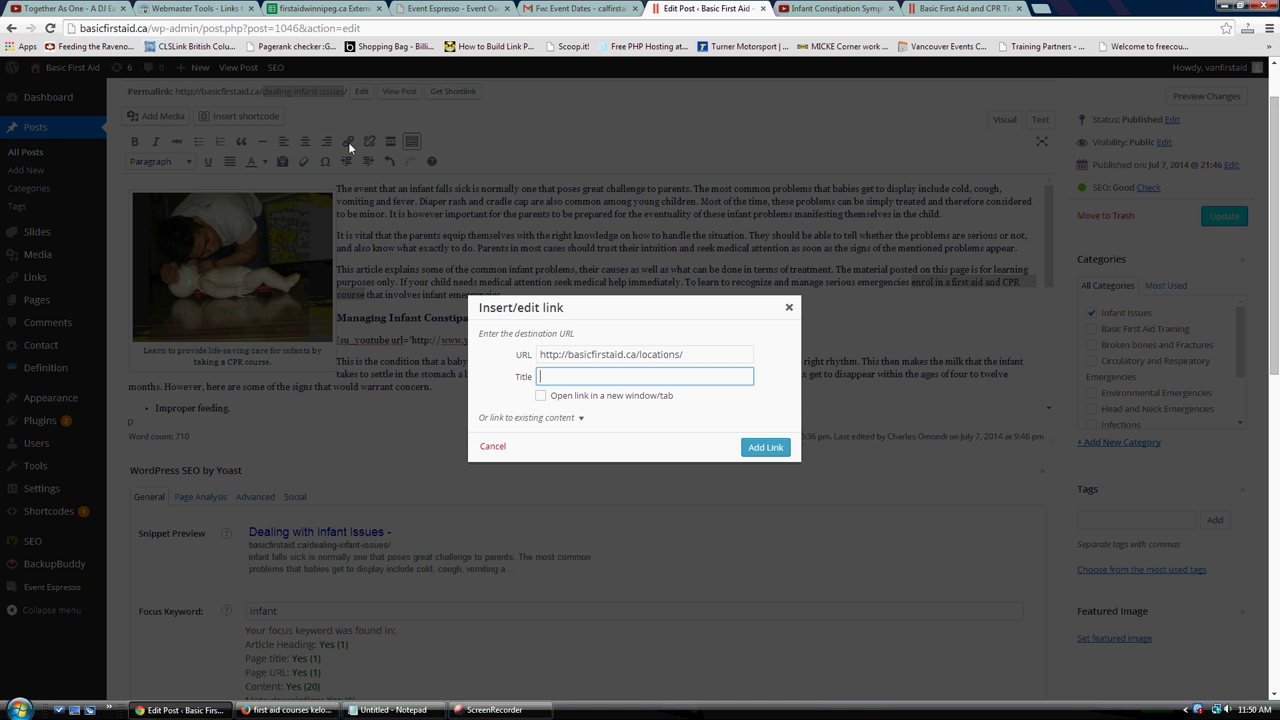
- Give the link the title "First Aid and CPR Course" and add it to the post
{"action": "type", "text": "First Aid and CPr Course"}
{"action": "key", "text": "BackSpace"}
{"action": "key", "text": "BackSpace"}
{"action": "key", "text": "BackSpace"}
{"action": "key", "text": "BackSpace"}
{"action": "key", "text": "BackSpace"}
{"action": "key", "text": "BackSpace"}
{"action": "key", "text": "BackSpace"}
{"action": "type", "text": "PR Course"}
{"action": "key", "text": "Return"}
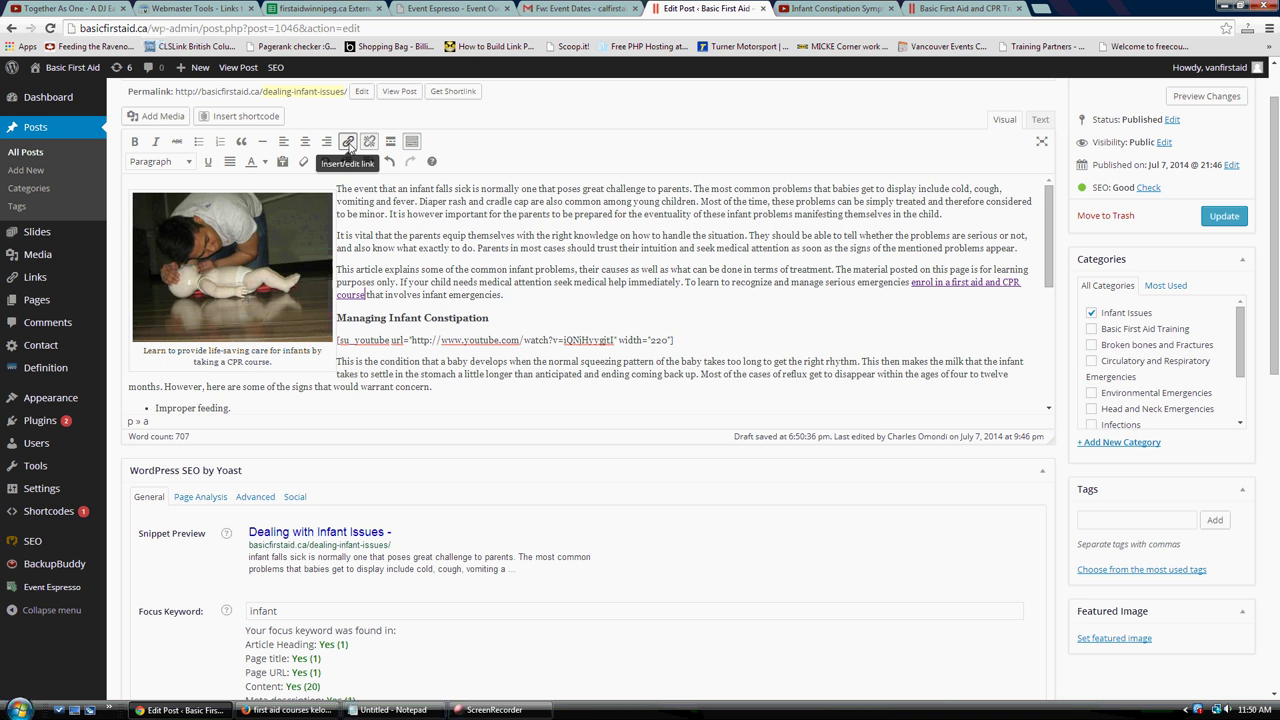
{"action": "left_click", "coordinate": [660, 250]}
- In the basicfirstaid.ca browser tab, search Google for "improper feeding infants" and open the Patient.co.uk Infant Feeding article
{"action": "scroll", "coordinate": [660, 255], "scroll_direction": "down", "scroll_amount": 1}
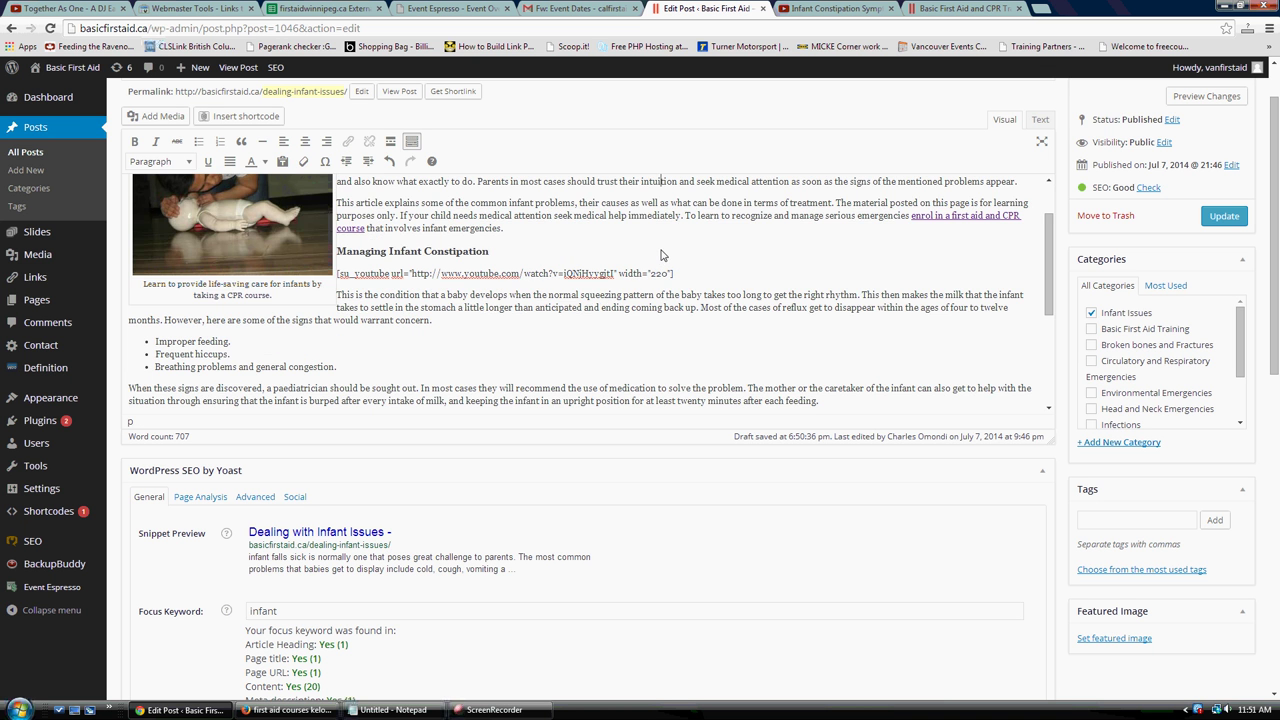
{"action": "scroll", "coordinate": [660, 255], "scroll_direction": "down", "scroll_amount": 1}
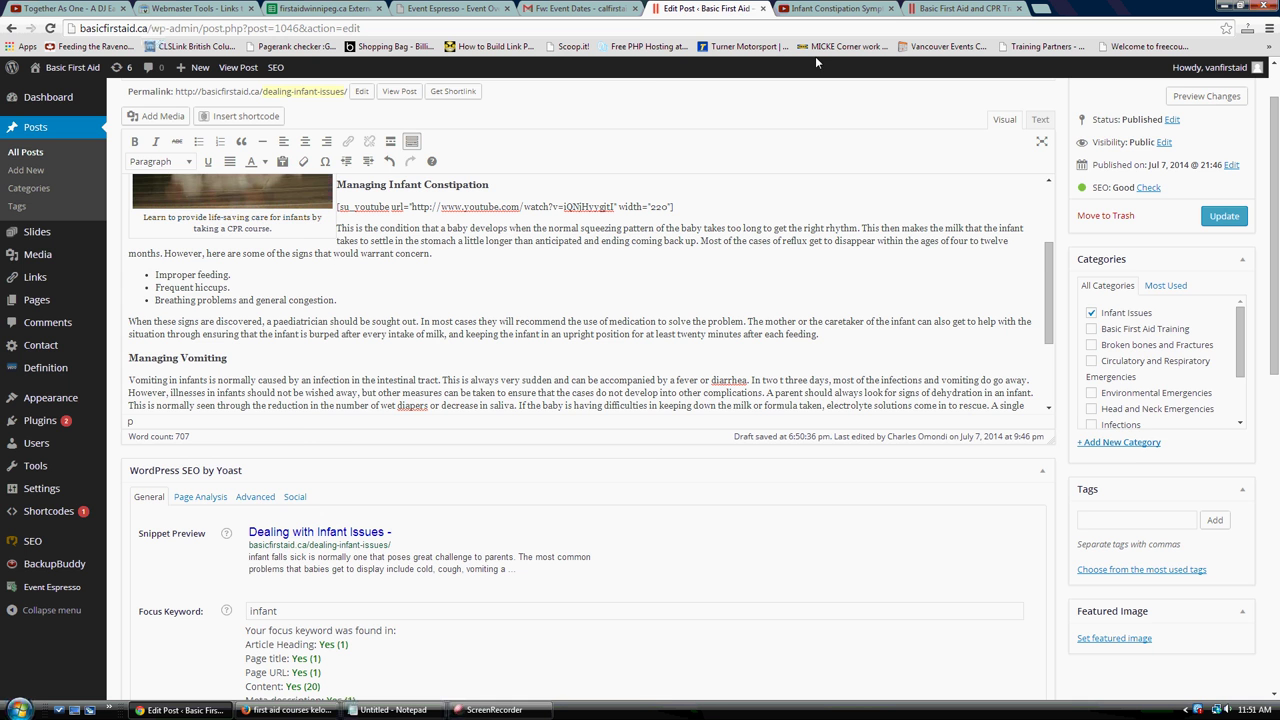
{"action": "left_click", "coordinate": [935, 9]}
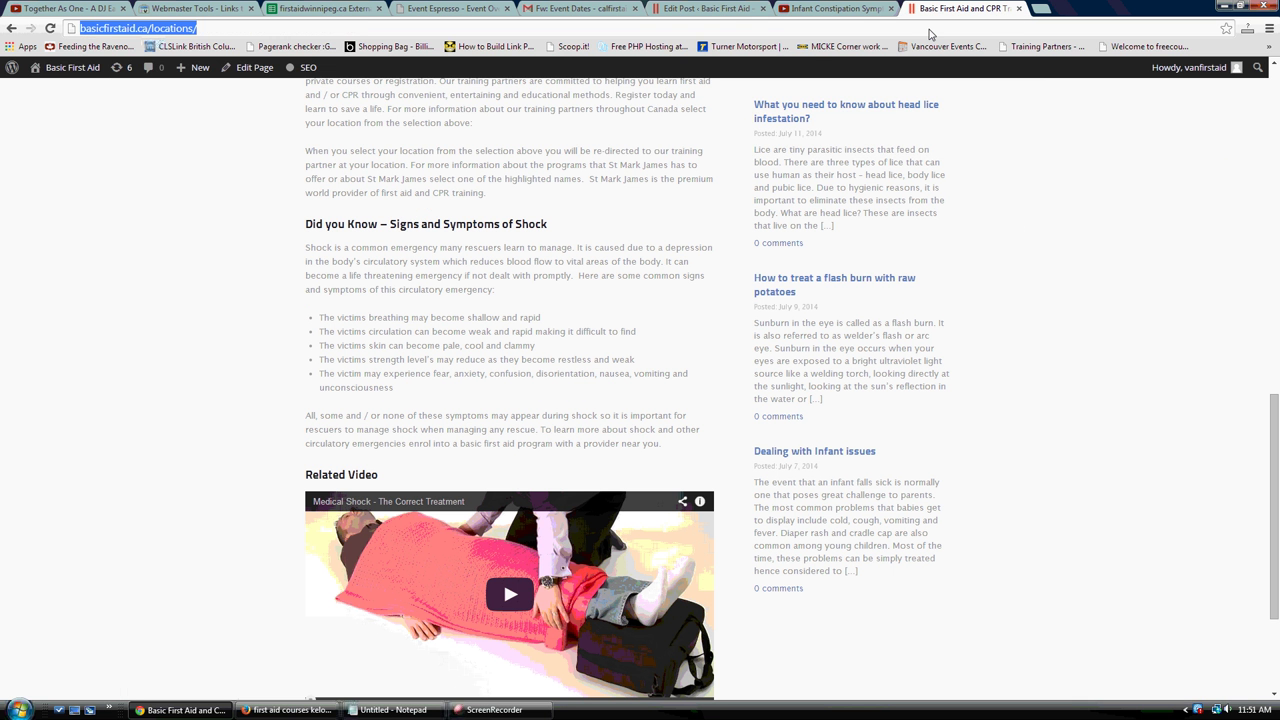
{"action": "type", "text": "improper feedin"}
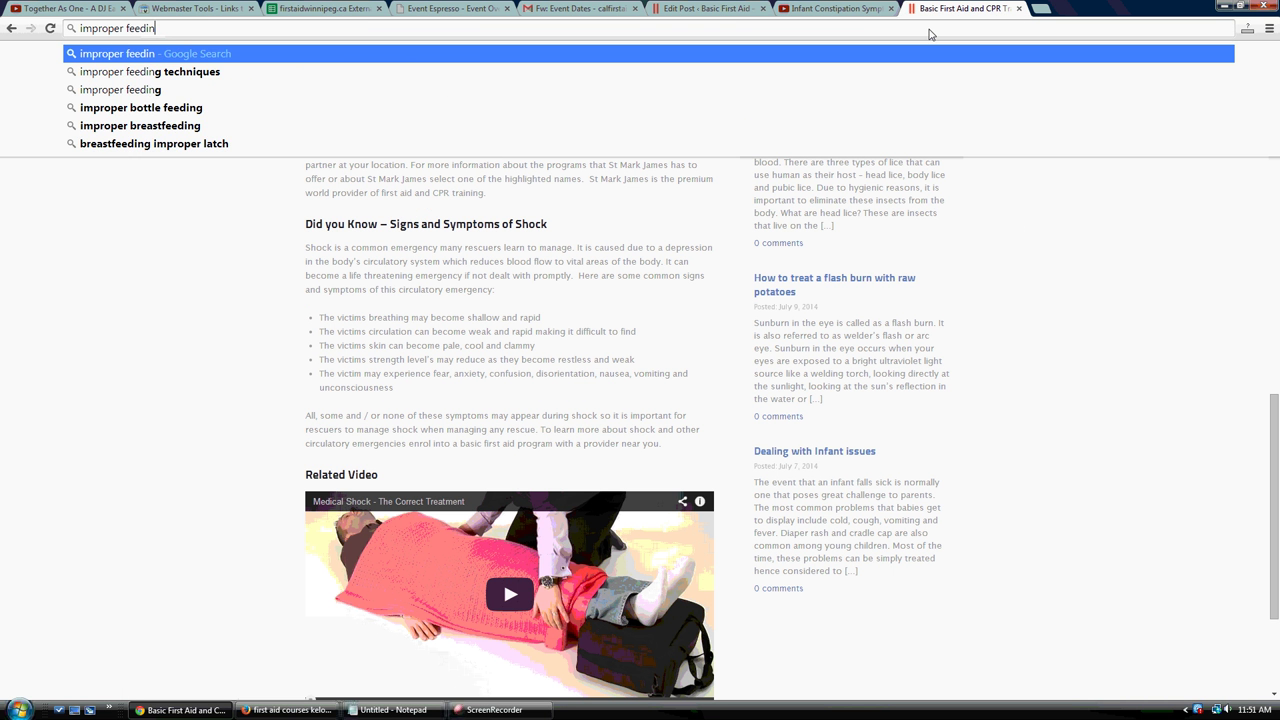
{"action": "type", "text": "g infants"}
{"action": "key", "text": "Return"}
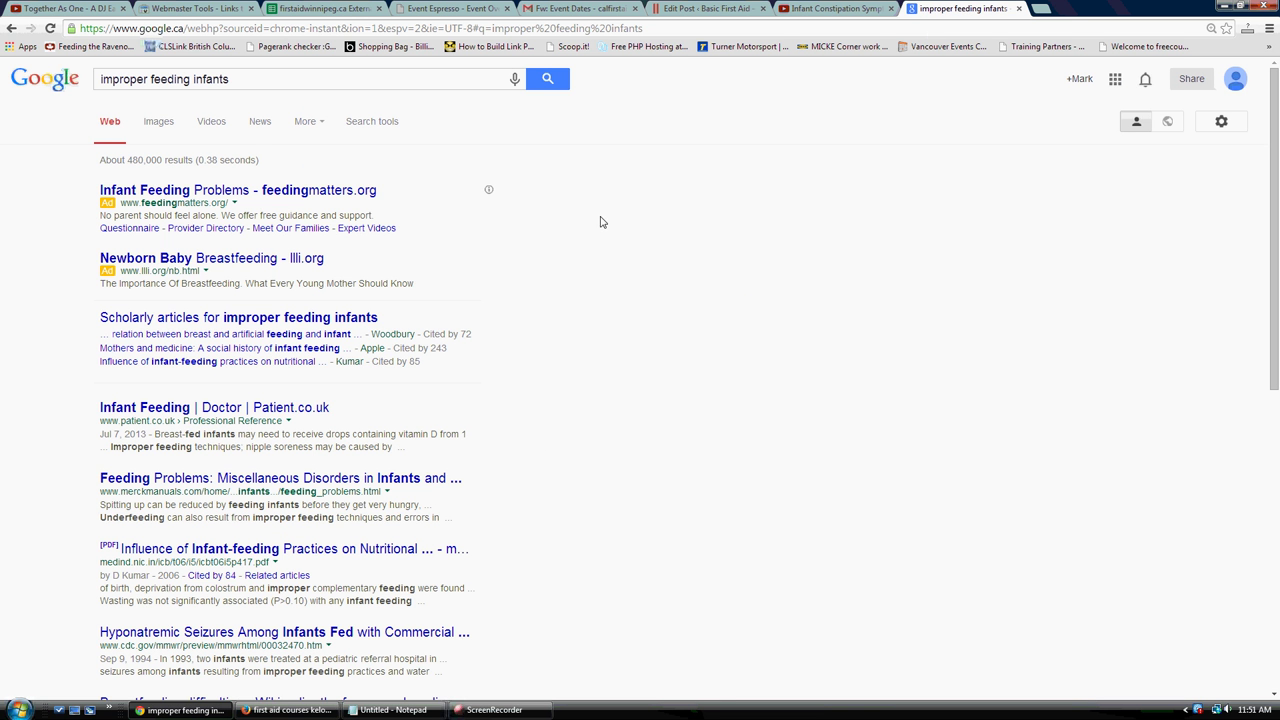
{"action": "left_click", "coordinate": [246, 410]}
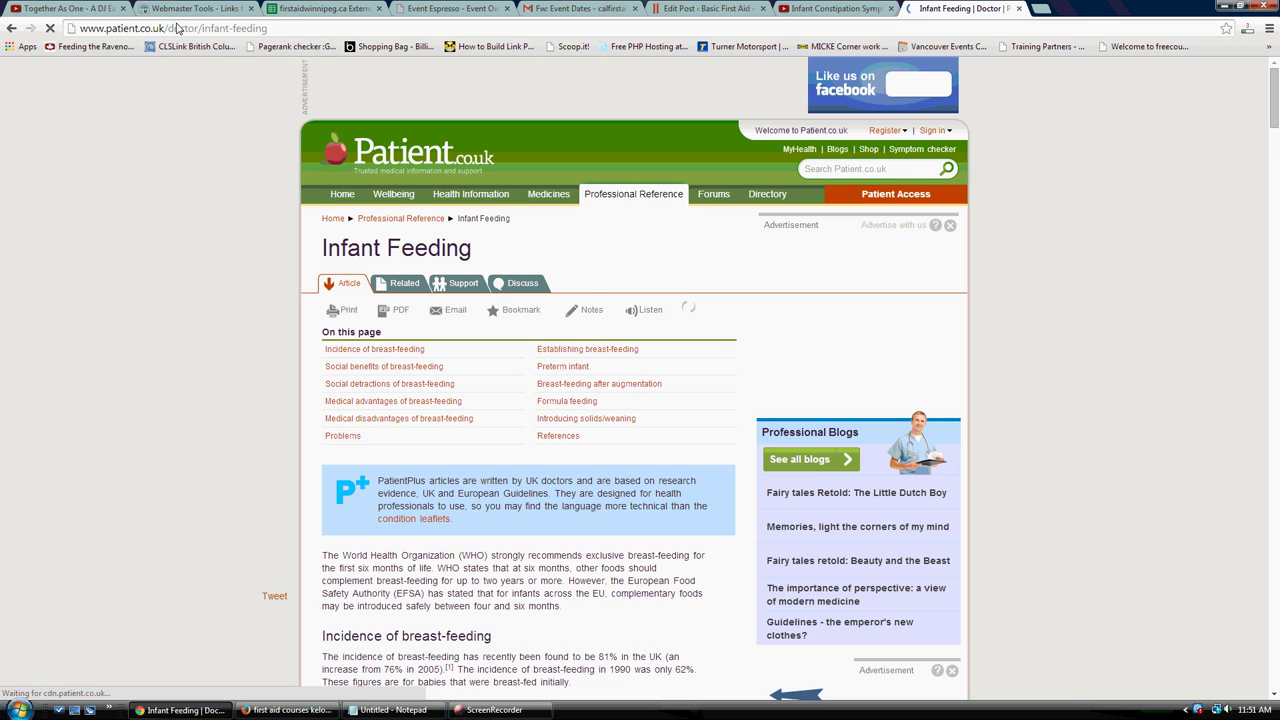
- Copy the Infant Feeding article's URL and link "Improper feeding" in the post to it, titled "Improper feeding in infants"
{"action": "right_click", "coordinate": [177, 29]}
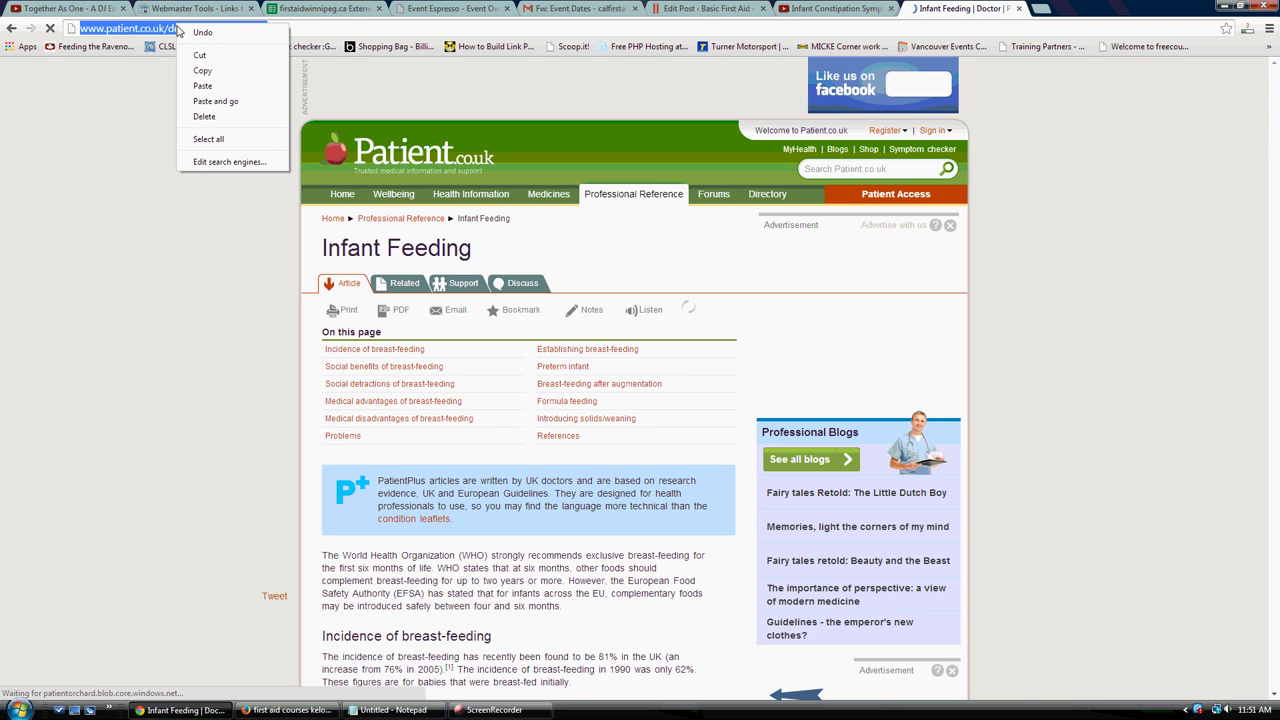
{"action": "left_click", "coordinate": [202, 70]}
{"action": "left_click", "coordinate": [705, 8]}
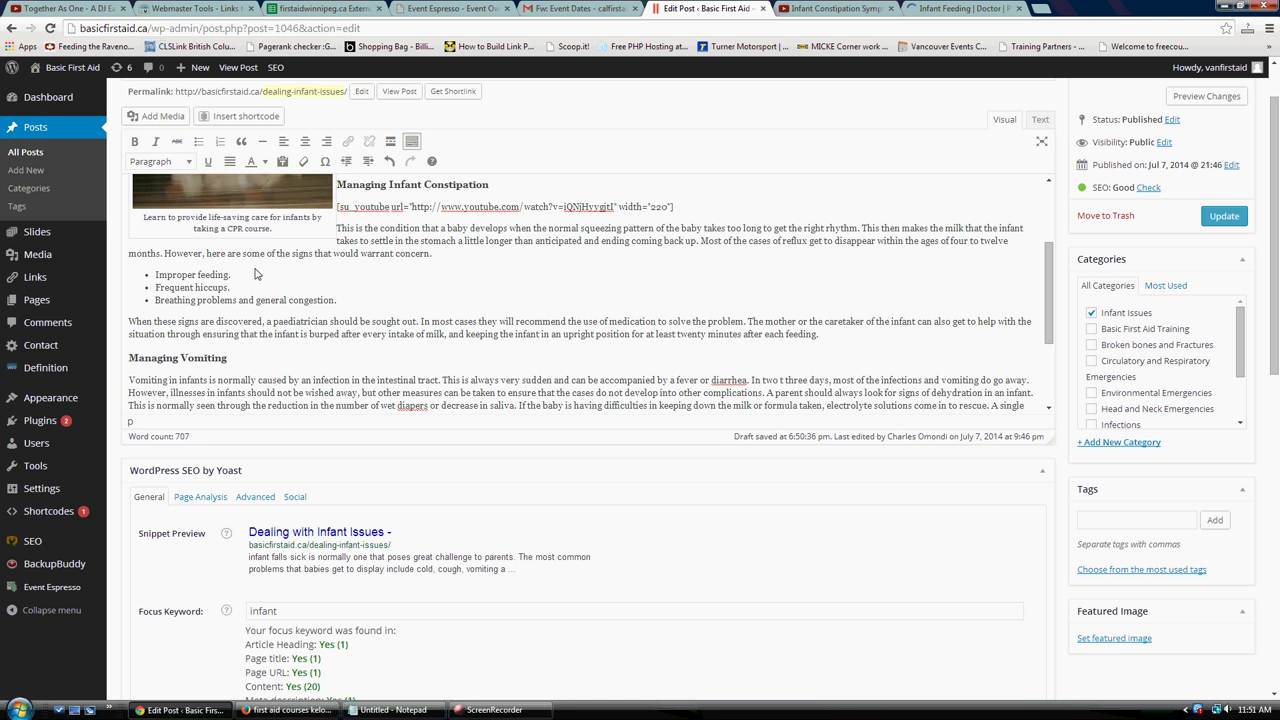
{"action": "left_click_drag", "start_coordinate": [156, 275], "coordinate": [229, 281]}
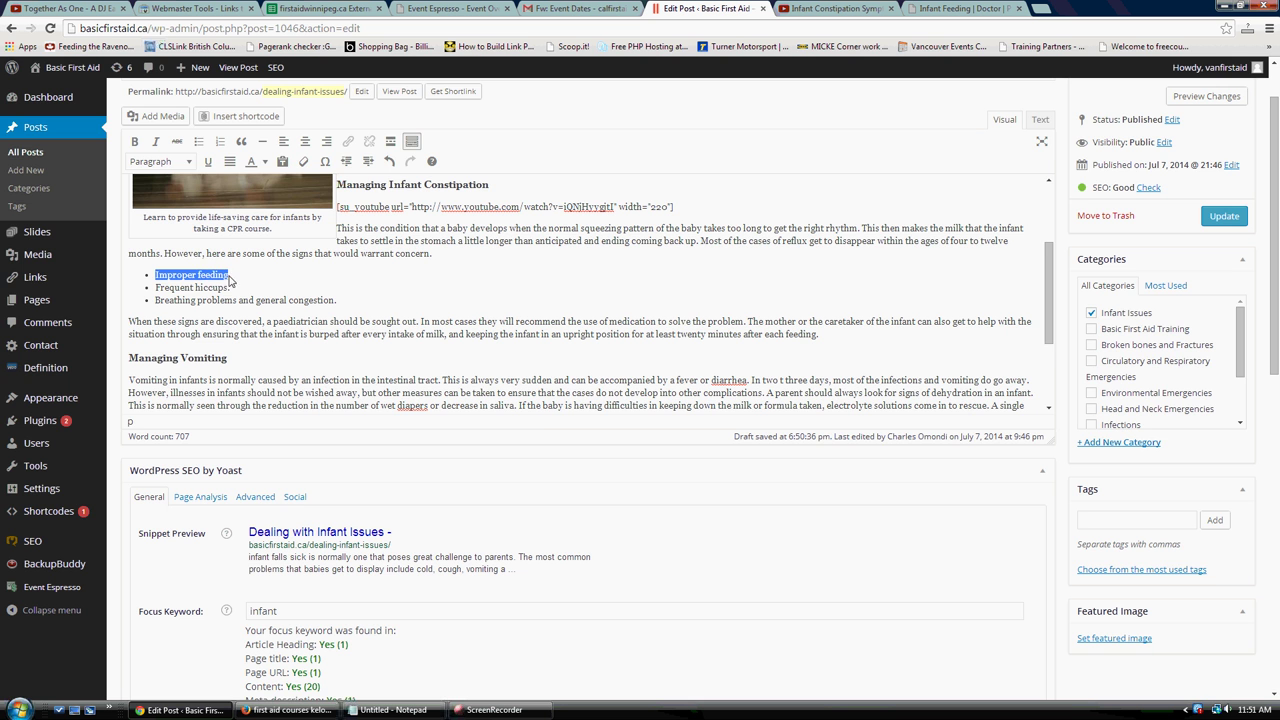
{"action": "left_click", "coordinate": [350, 143]}
{"action": "key", "text": "ctrl+v"}
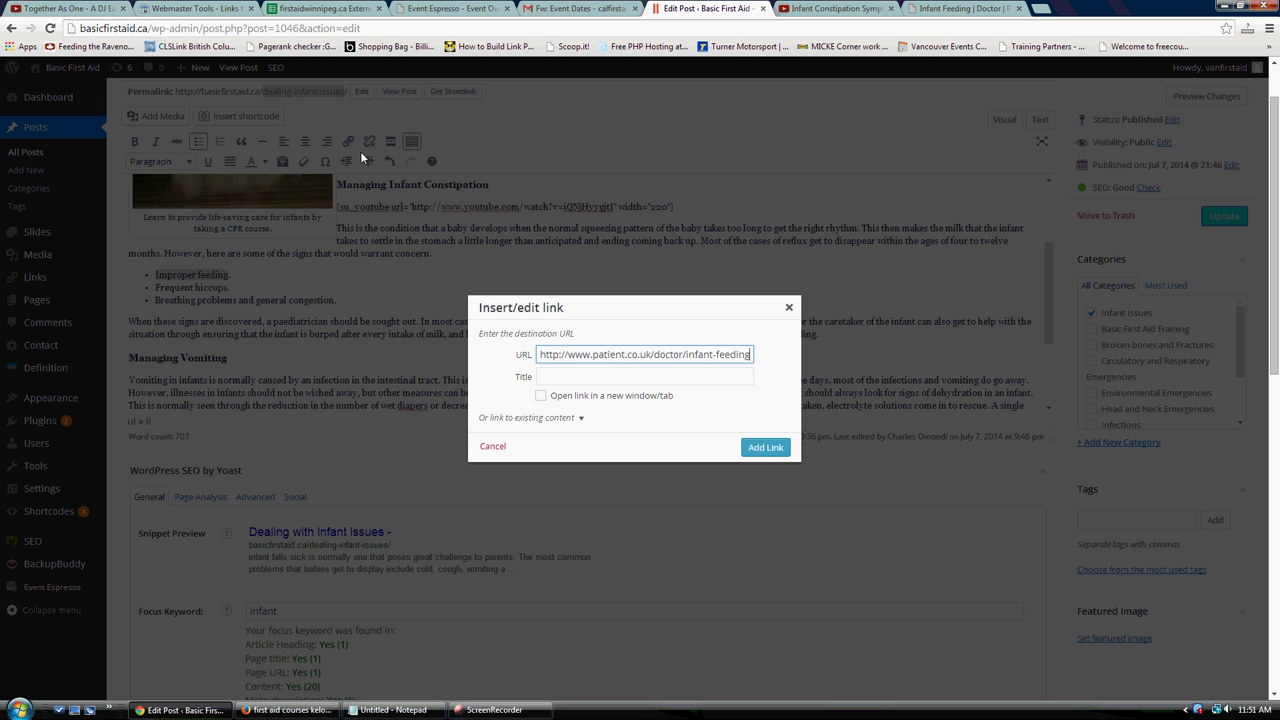
{"action": "key", "text": "Tab"}
{"action": "type", "text": "Improper f"}
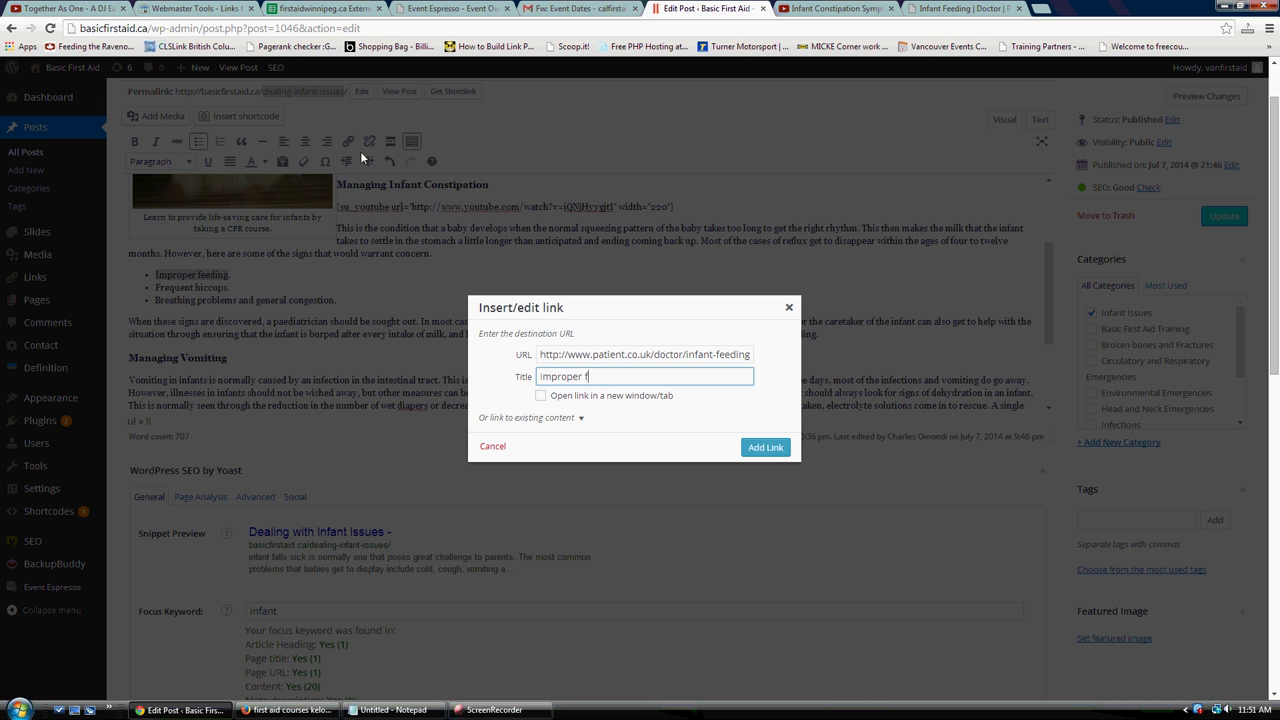
{"action": "type", "text": "eeding in infants"}
{"action": "key", "text": "Return"}
- Review the vomiting, diarrhea and constipation sections of the post for further phrases to link
{"action": "scroll", "coordinate": [425, 303], "scroll_direction": "down", "scroll_amount": 1}
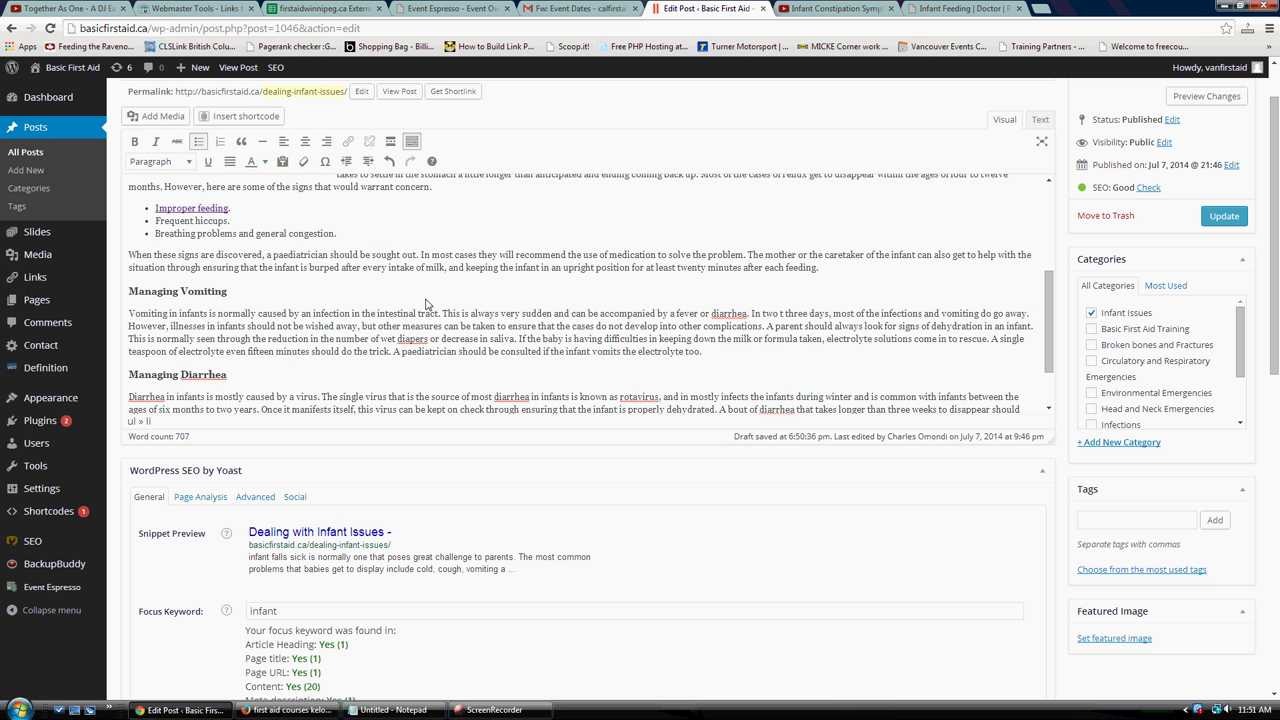
{"action": "scroll", "coordinate": [425, 303], "scroll_direction": "down", "scroll_amount": 1}
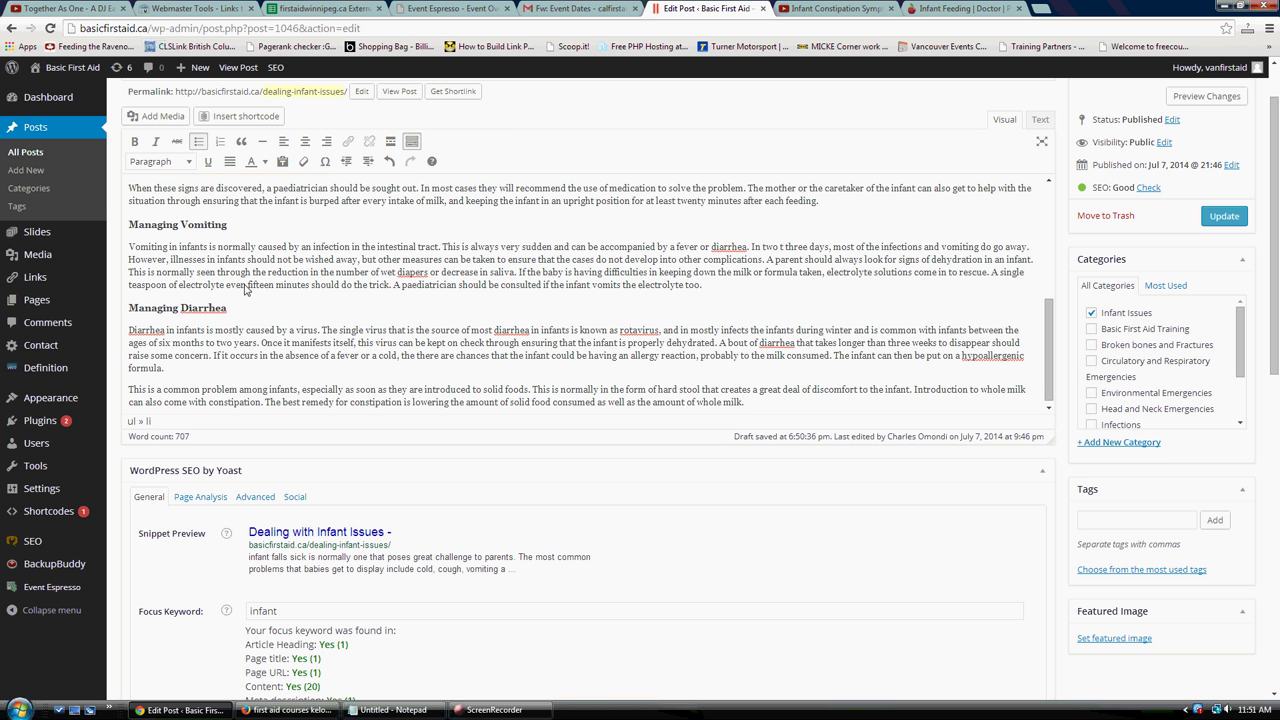
{"action": "left_click_drag", "start_coordinate": [246, 286], "coordinate": [240, 286]}
{"action": "scroll", "coordinate": [266, 256], "scroll_direction": "up", "scroll_amount": 1}
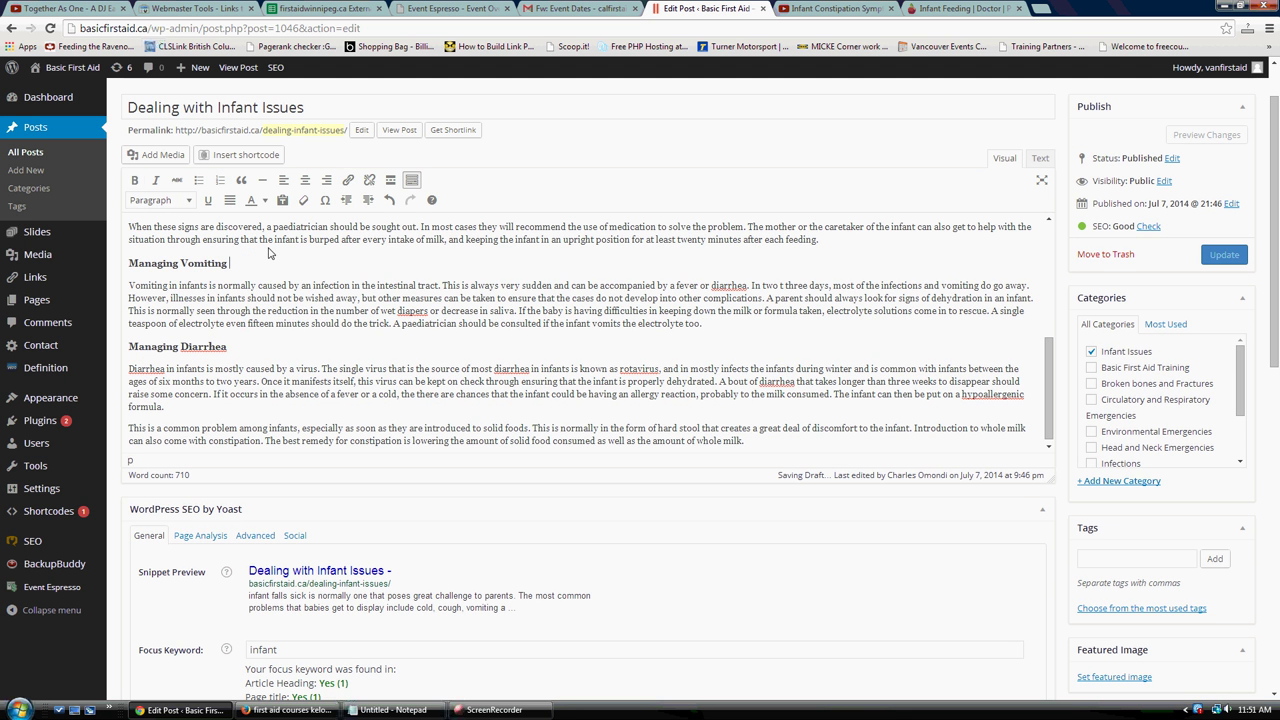
{"action": "left_click", "coordinate": [270, 257]}
{"action": "scroll", "coordinate": [403, 309], "scroll_direction": "up", "scroll_amount": 3}
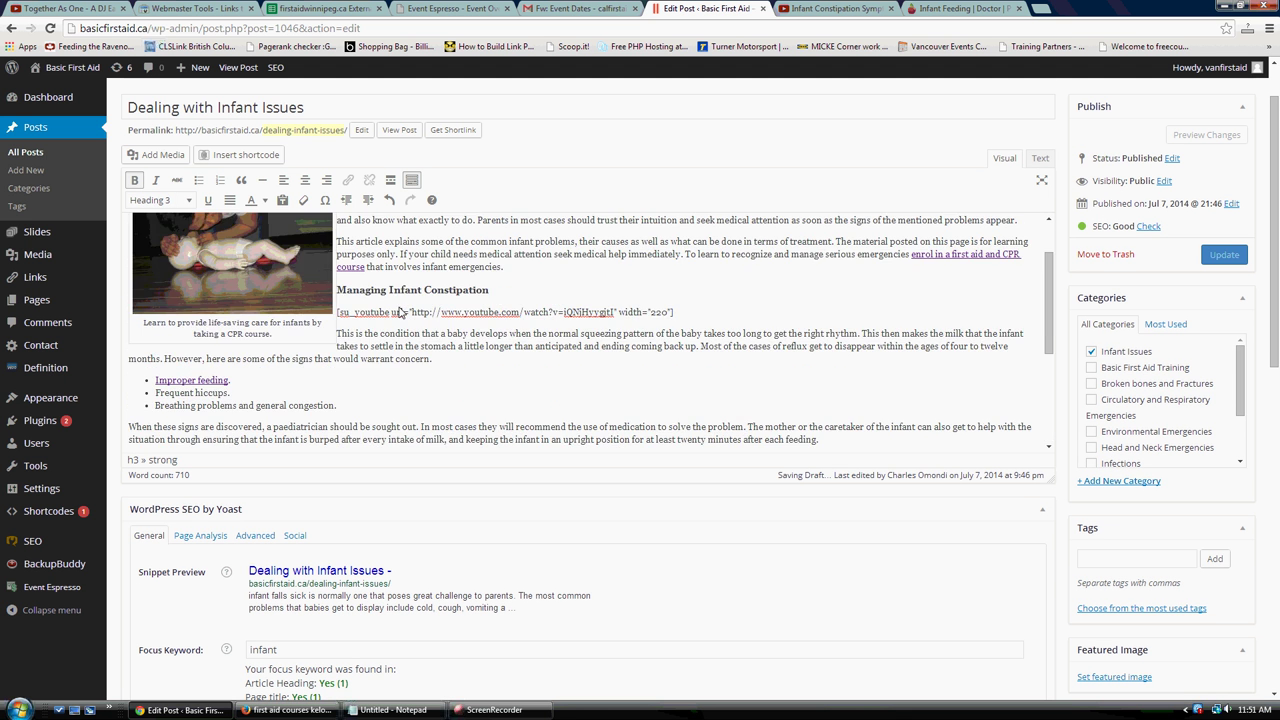
{"action": "scroll", "coordinate": [418, 383], "scroll_direction": "down", "scroll_amount": 3}
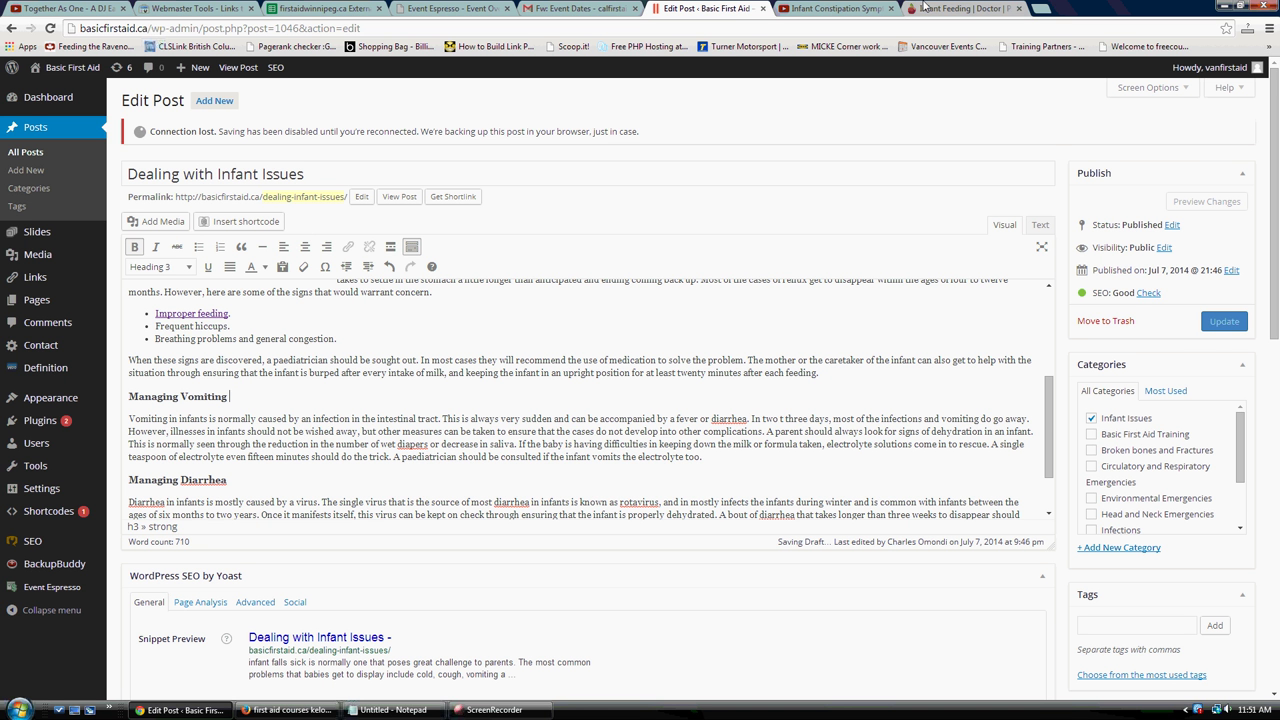
- Load basicfirstaid.ca in the browser tab that holds the Patient.co.uk article
{"action": "left_click", "coordinate": [885, 8]}
{"action": "left_click", "coordinate": [912, 8]}
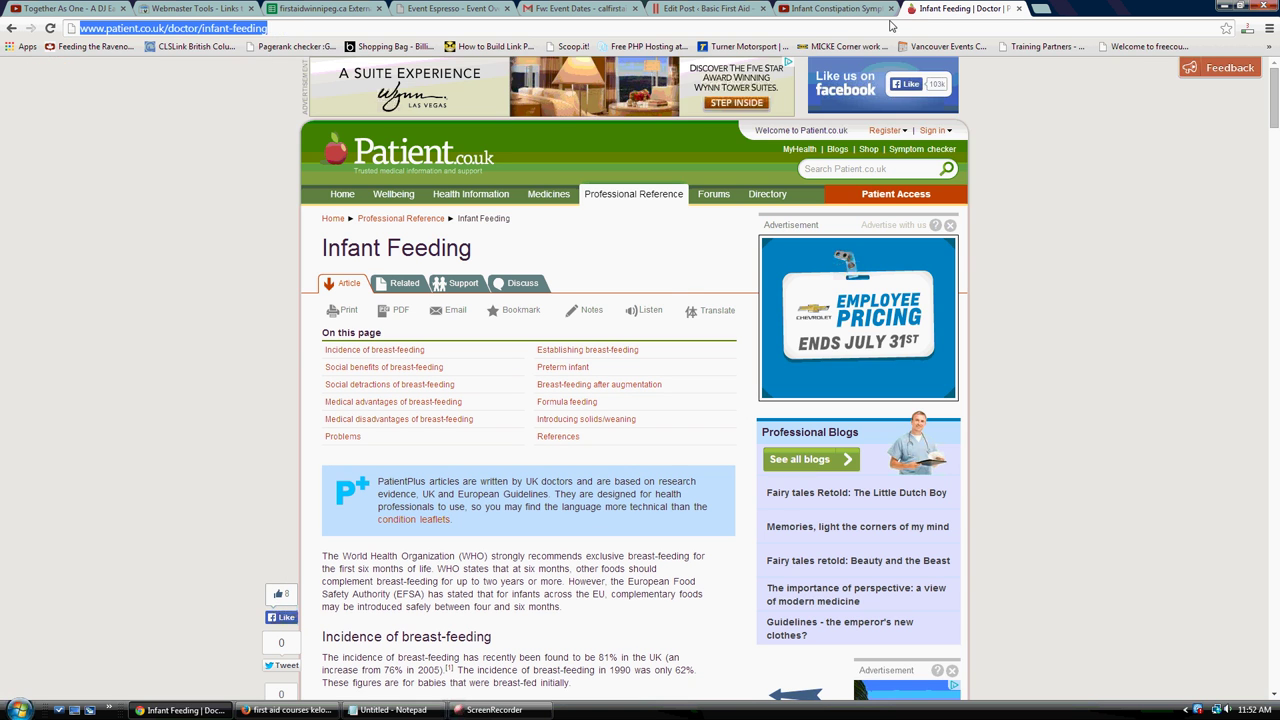
{"action": "type", "text": "basicfirstaid.ca"}
{"action": "key", "text": "Return"}
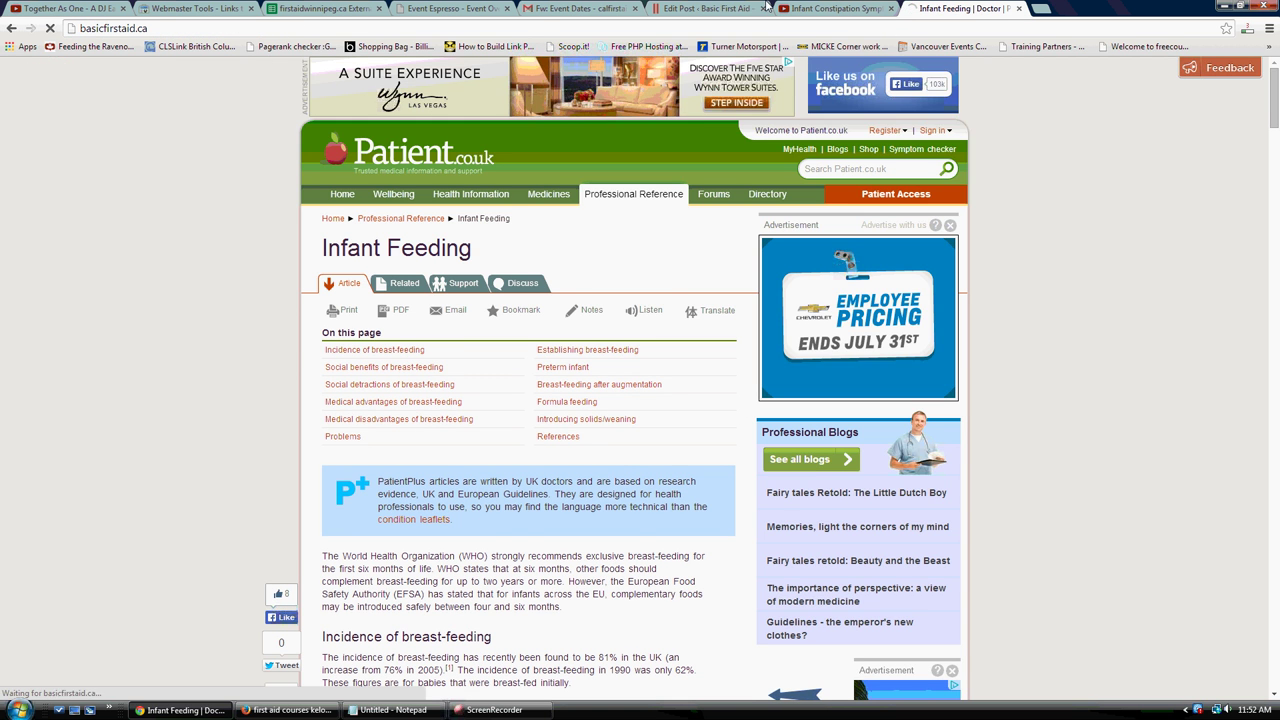
{"action": "key", "text": "ctrl+Page_Up"}
{"action": "key", "text": "ctrl+Page_Up"}
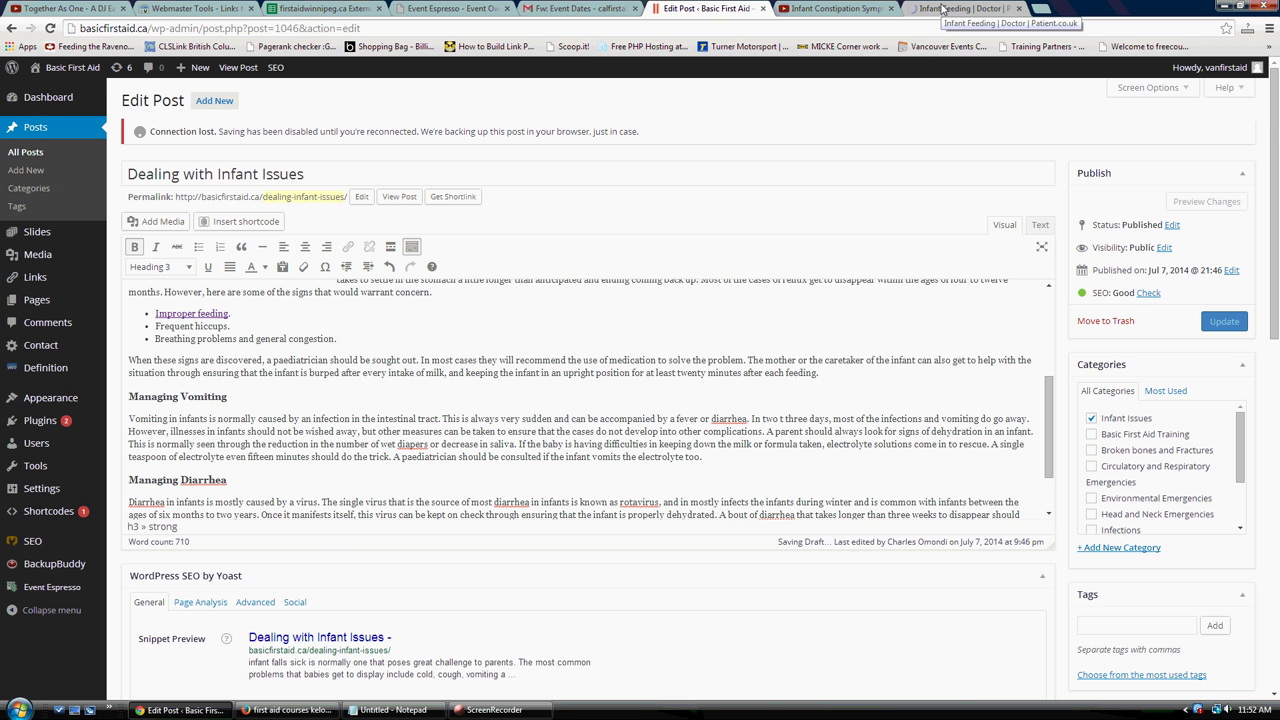
{"action": "left_click", "coordinate": [942, 8]}
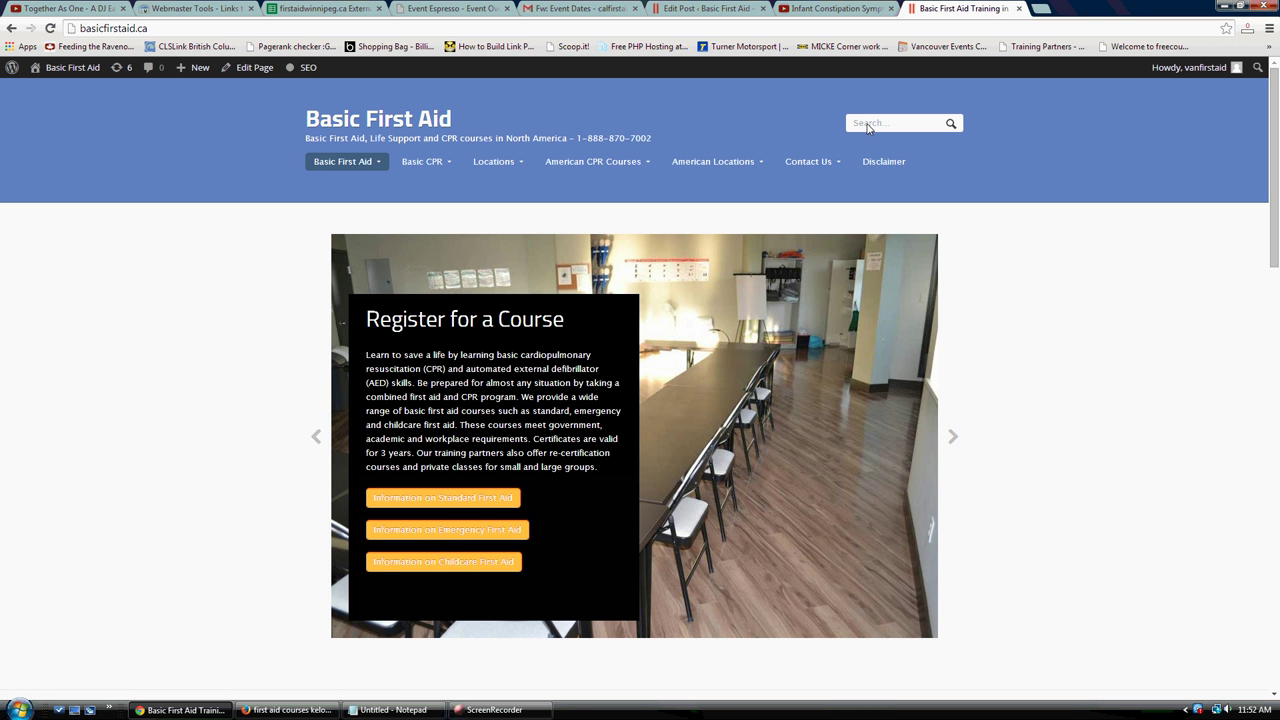
- Search the Basic First Aid site for "infection" and open the "Treatment Of Skin Diseases" article
{"action": "left_click", "coordinate": [867, 123]}
{"action": "type", "text": "infection"}
{"action": "key", "text": "Return"}
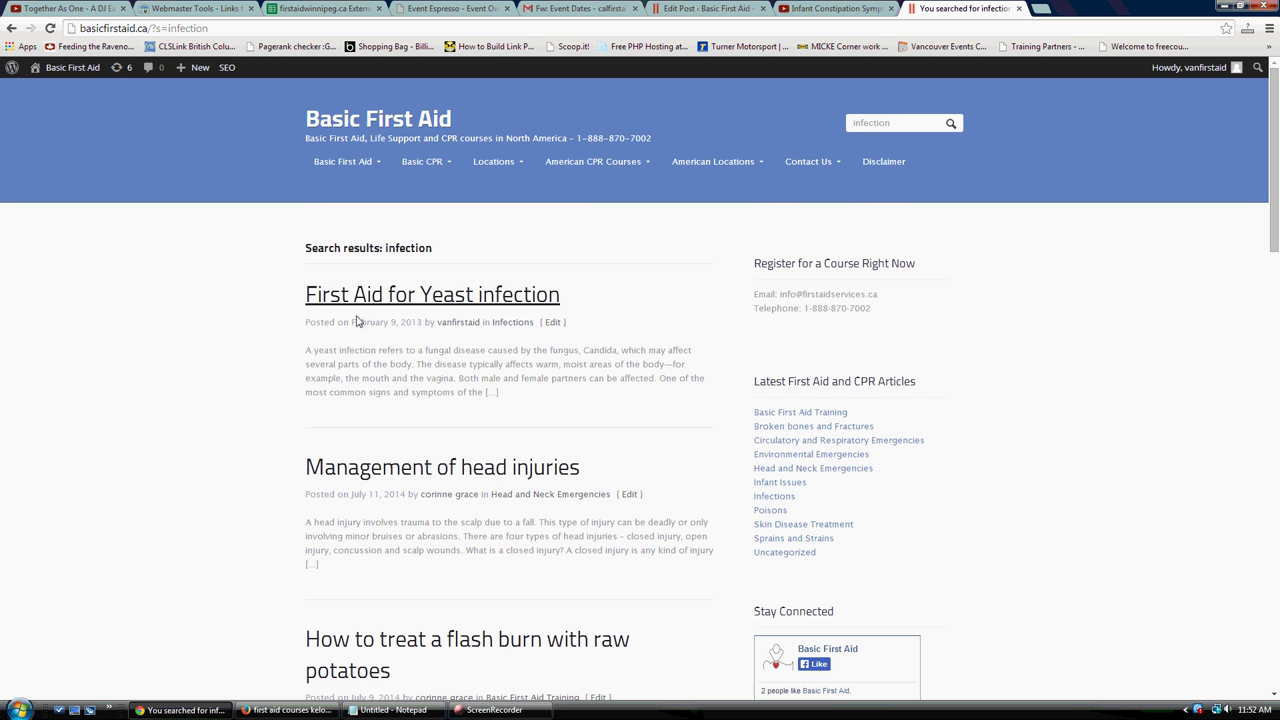
{"action": "scroll", "coordinate": [304, 332], "scroll_direction": "down", "scroll_amount": 3}
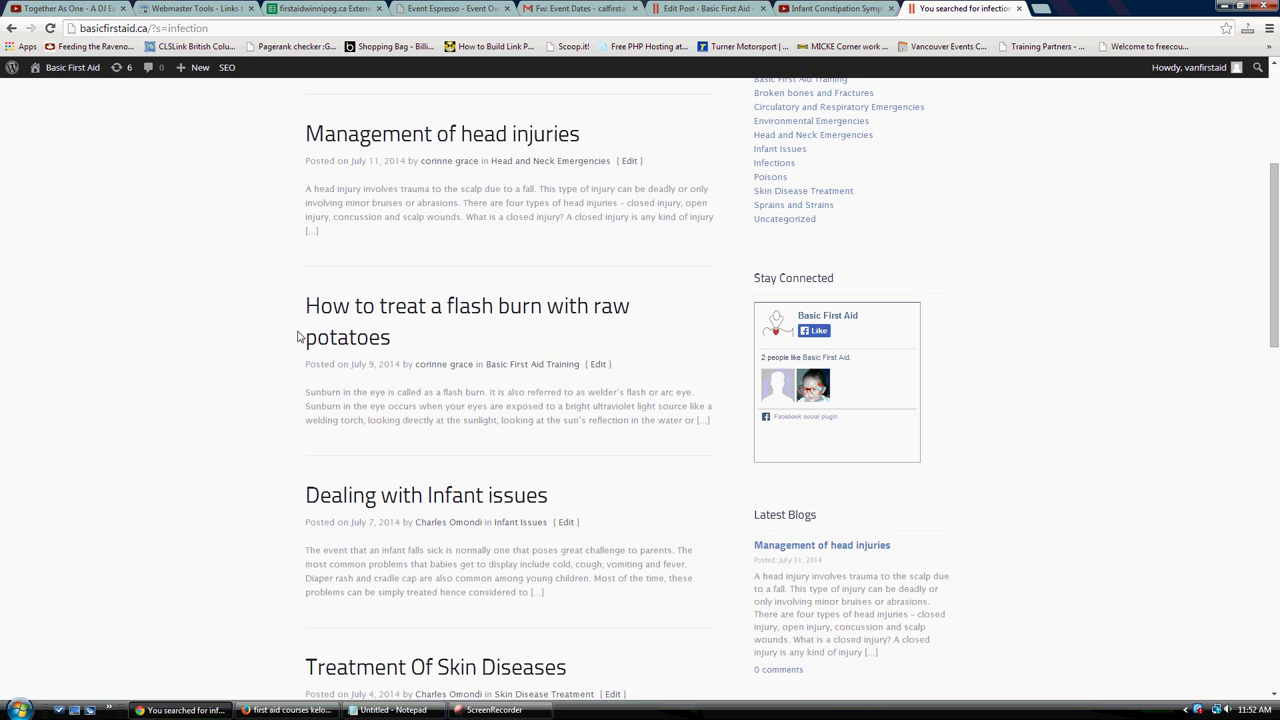
{"action": "scroll", "coordinate": [297, 336], "scroll_direction": "down", "scroll_amount": 3}
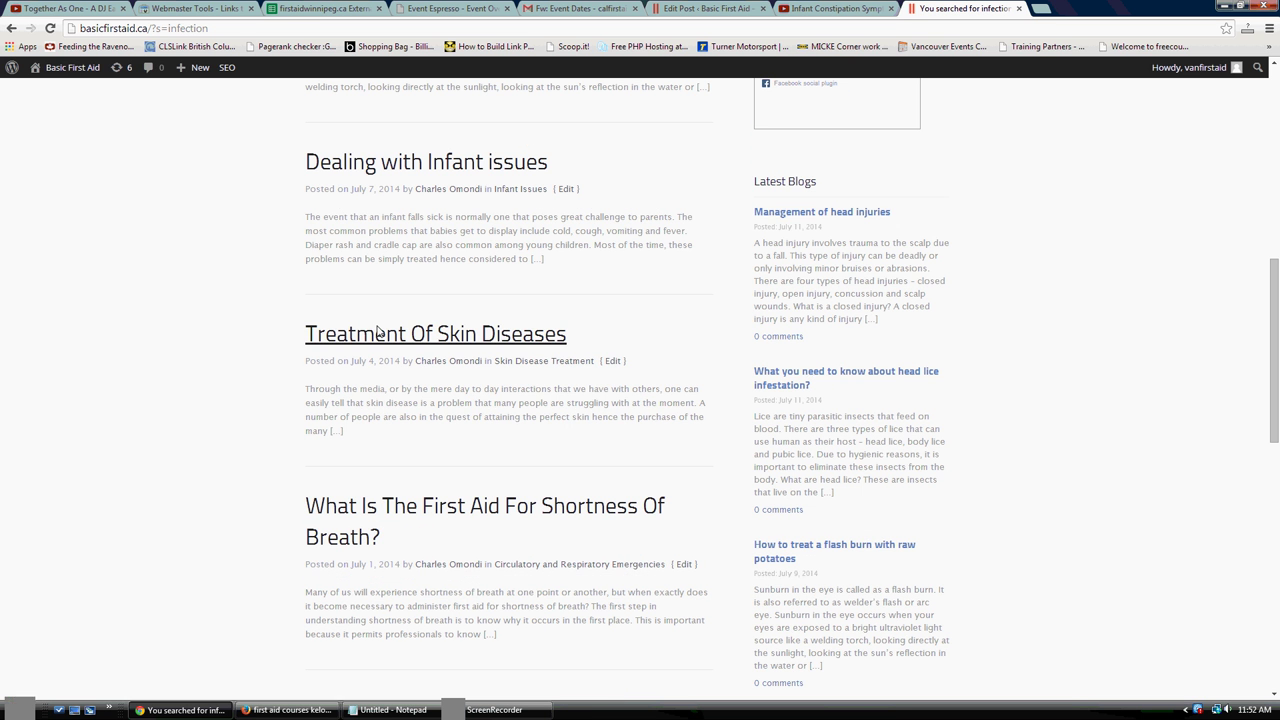
{"action": "left_click", "coordinate": [408, 305]}
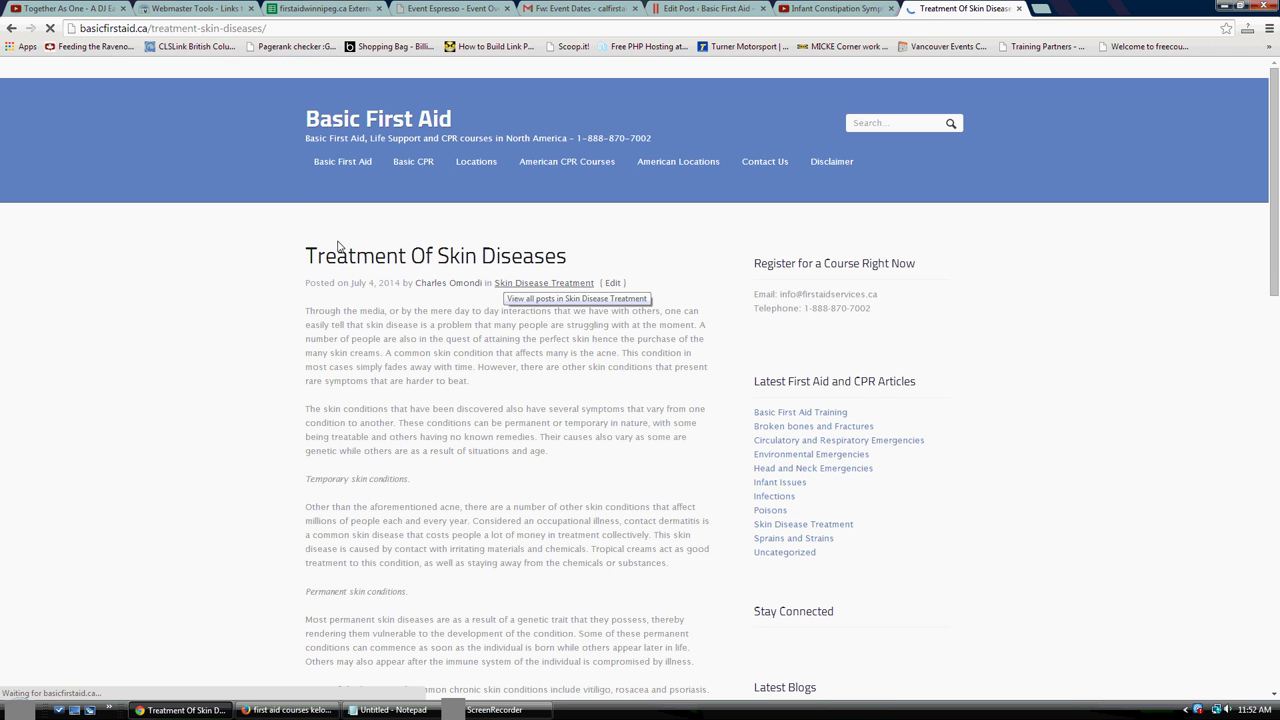
{"action": "scroll", "coordinate": [269, 229], "scroll_direction": "down", "scroll_amount": 2}
- Copy the skin diseases article's URL and search the post editor page for "skin"
{"action": "left_click", "coordinate": [218, 29]}
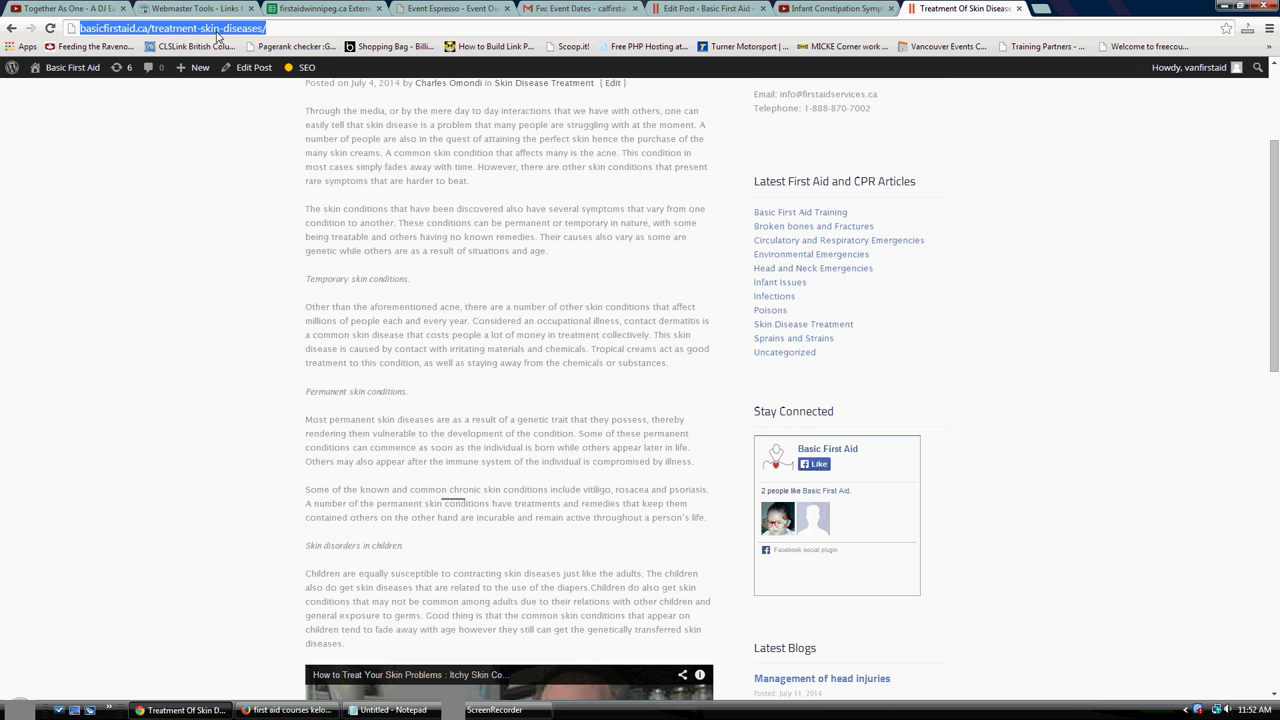
{"action": "right_click", "coordinate": [218, 30]}
{"action": "left_click", "coordinate": [242, 77]}
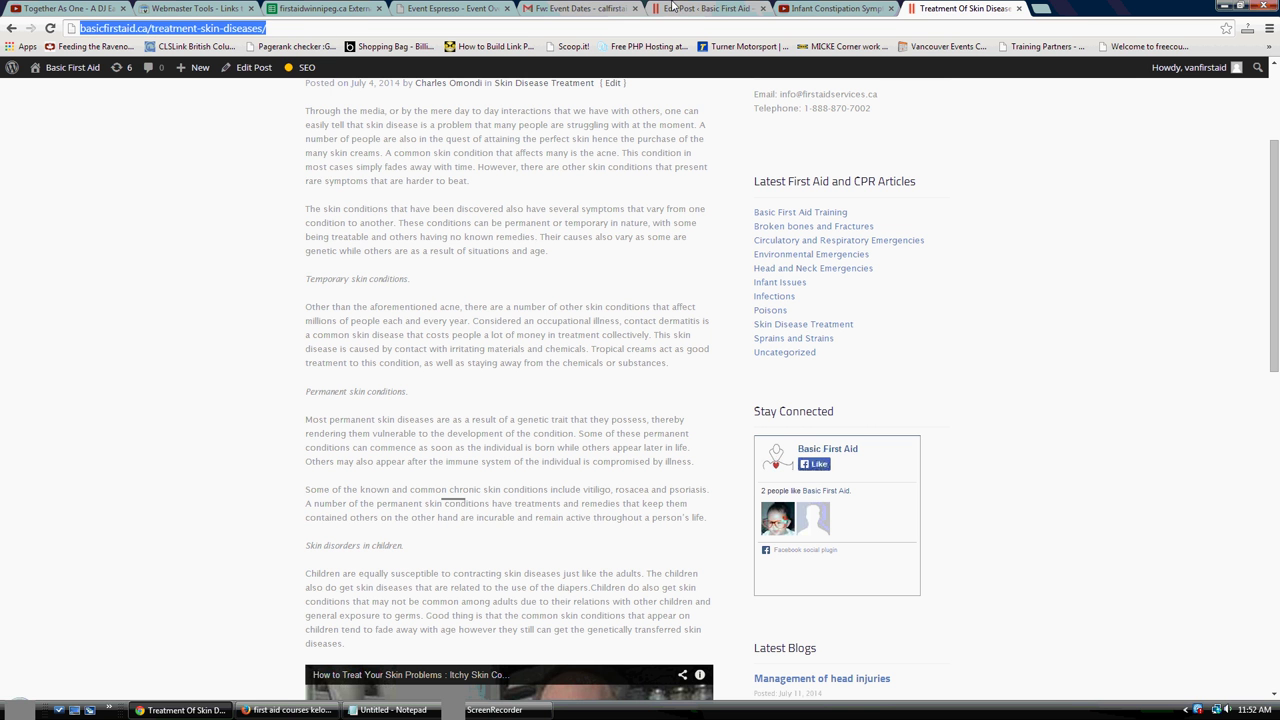
{"action": "left_click", "coordinate": [672, 7]}
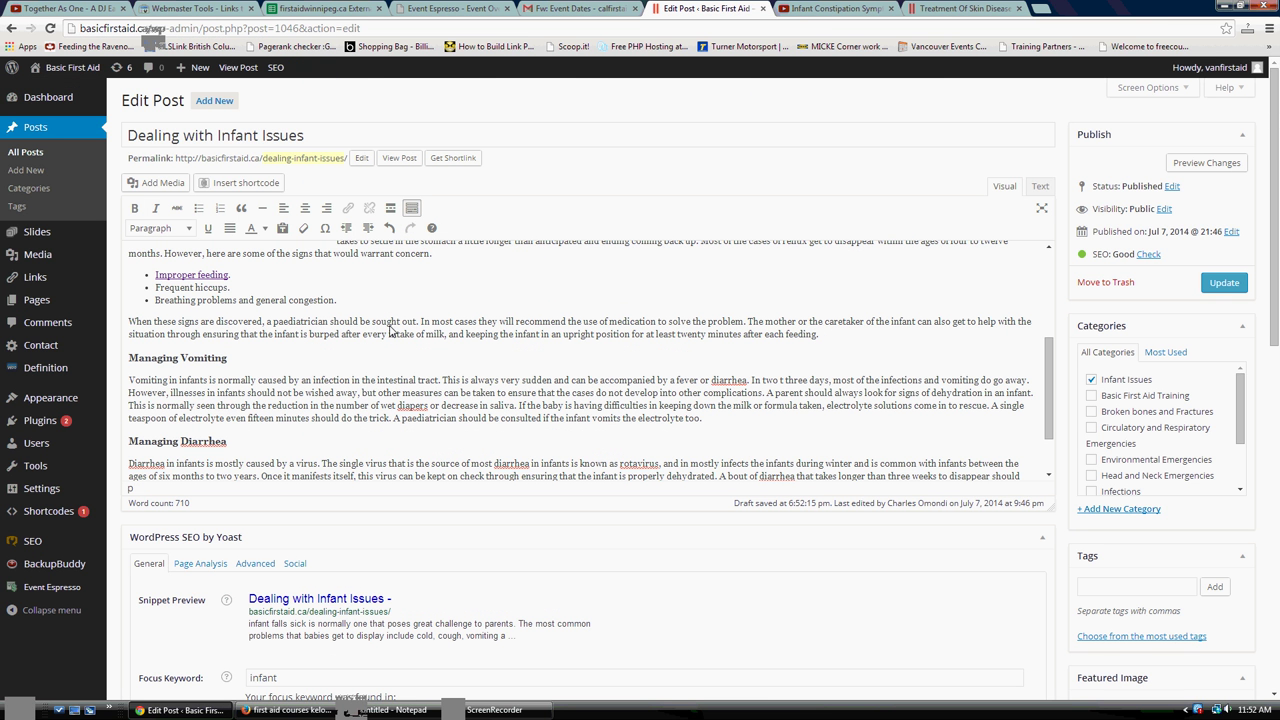
{"action": "key", "text": "ctrl+f"}
{"action": "type", "text": "skin"}
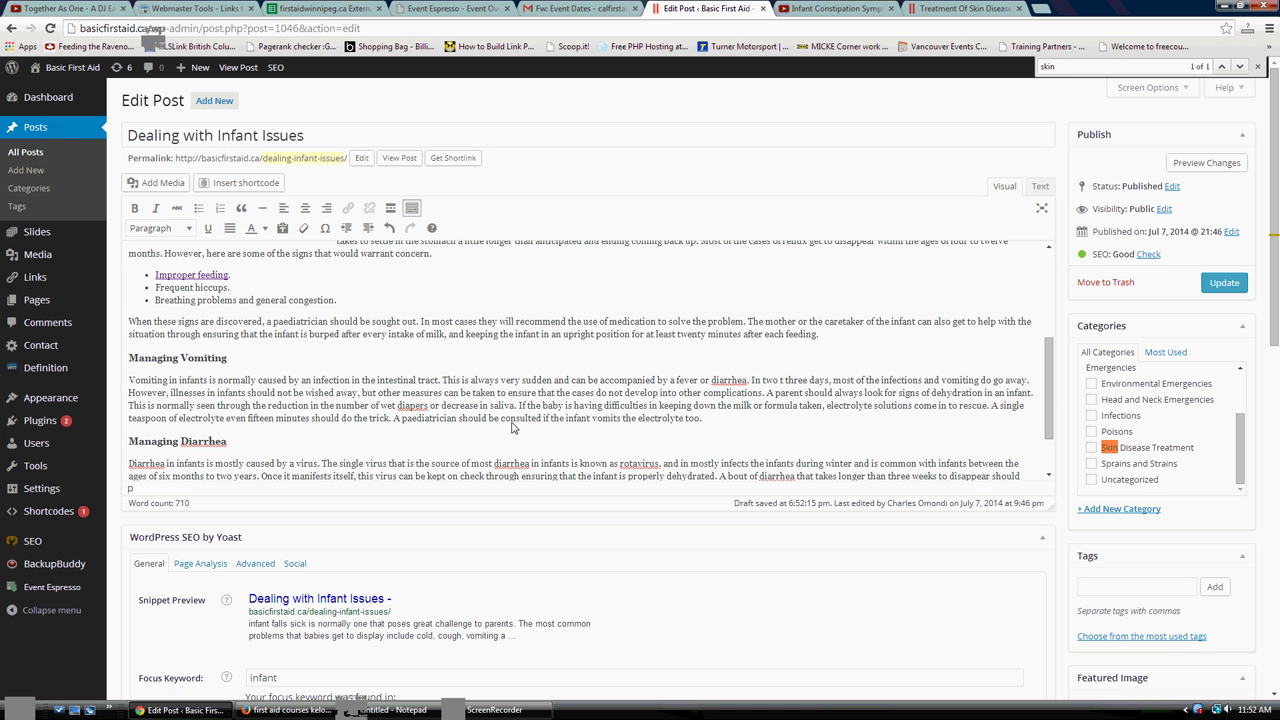
- Search the Basic First Aid site for "diarhea" and for "diarhhea"
{"action": "left_click", "coordinate": [936, 7]}
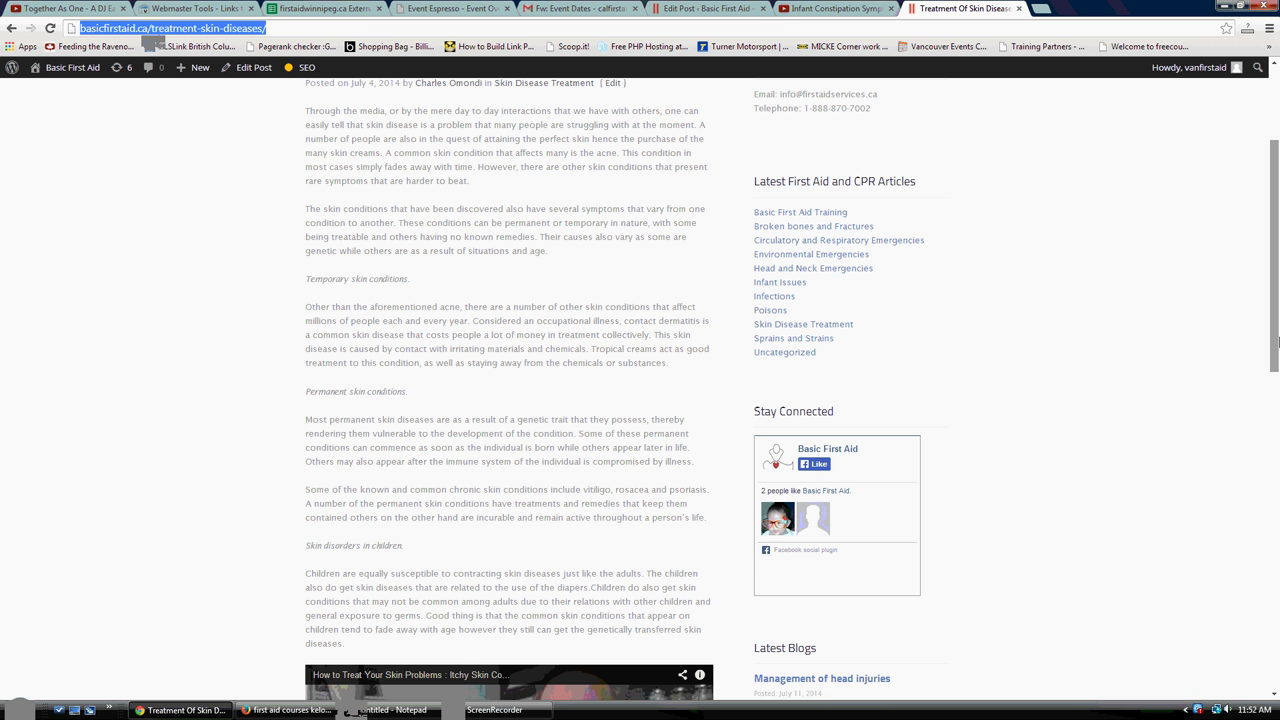
{"action": "left_click_drag", "start_coordinate": [1277, 355], "coordinate": [1277, 295]}
{"action": "left_click", "coordinate": [888, 124]}
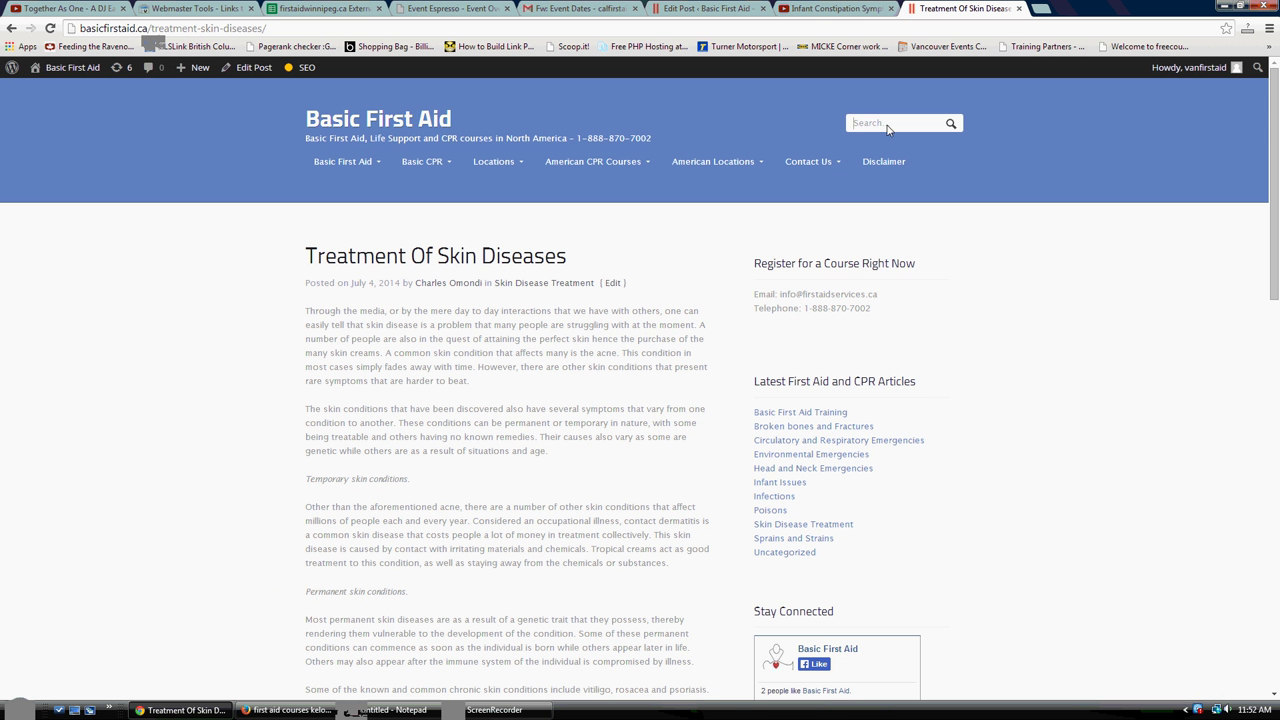
{"action": "type", "text": "diar"}
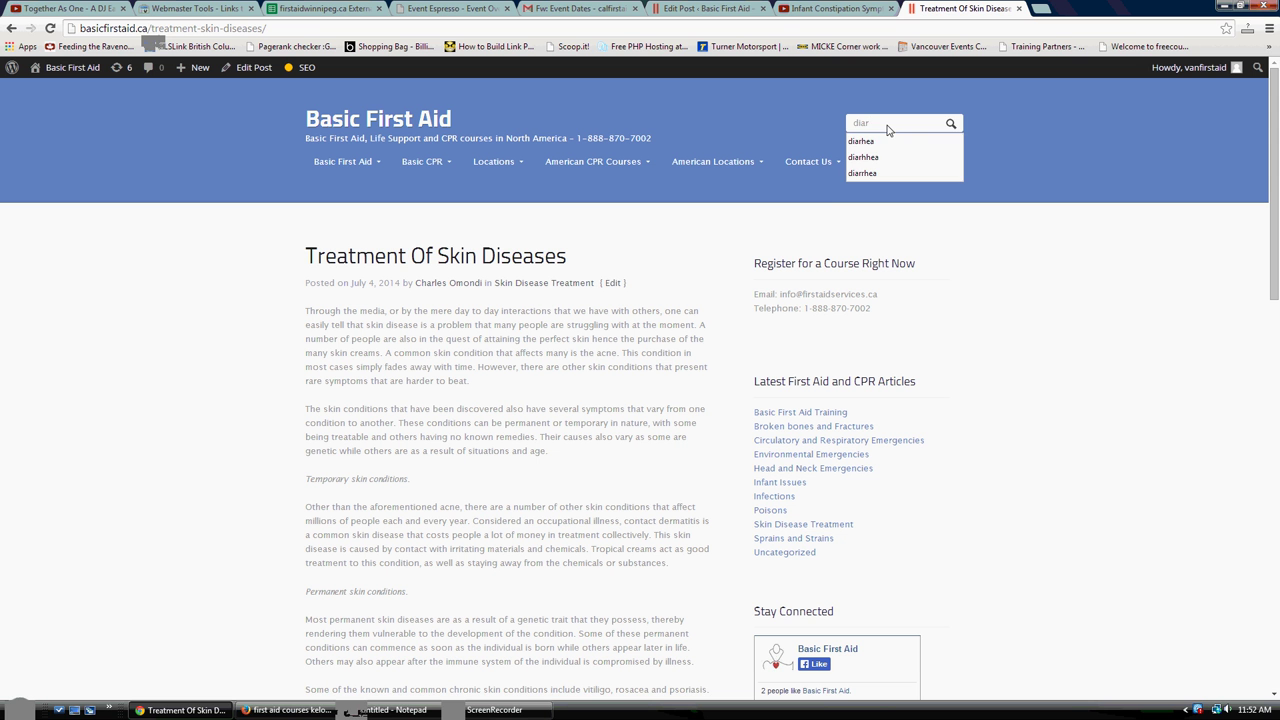
{"action": "key", "text": "Down"}
{"action": "key", "text": "Return"}
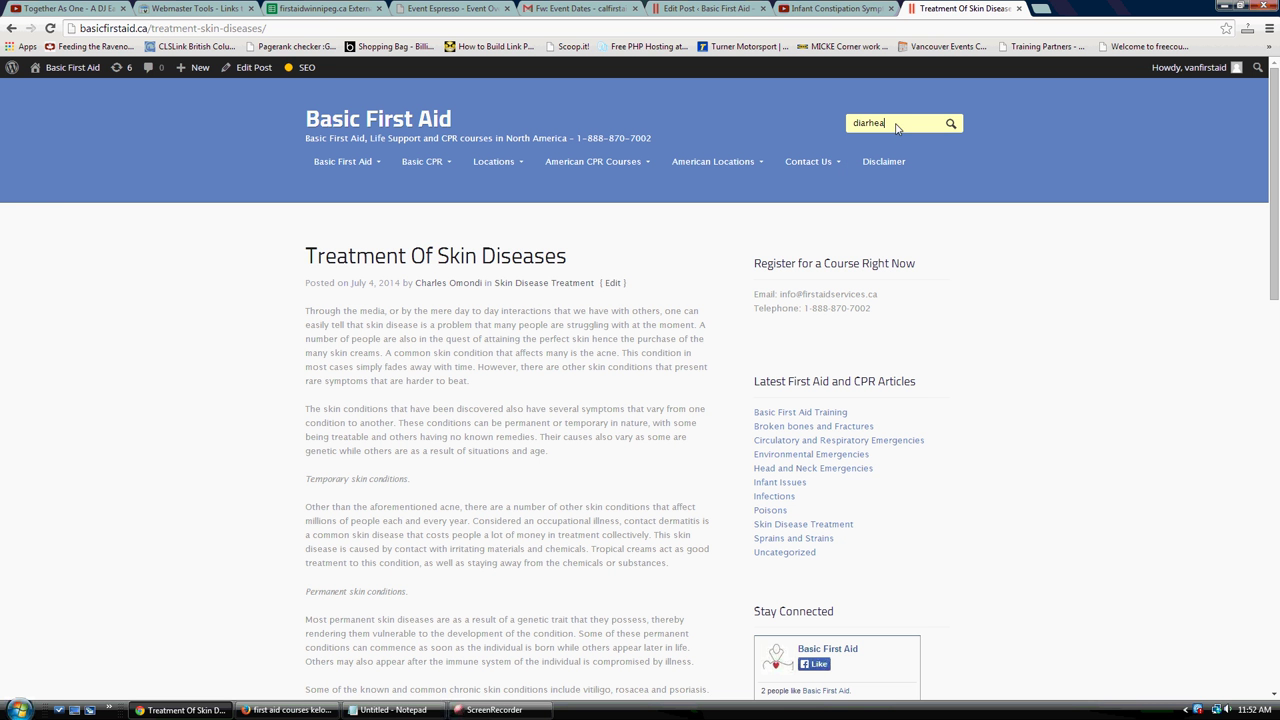
{"action": "left_click", "coordinate": [897, 127]}
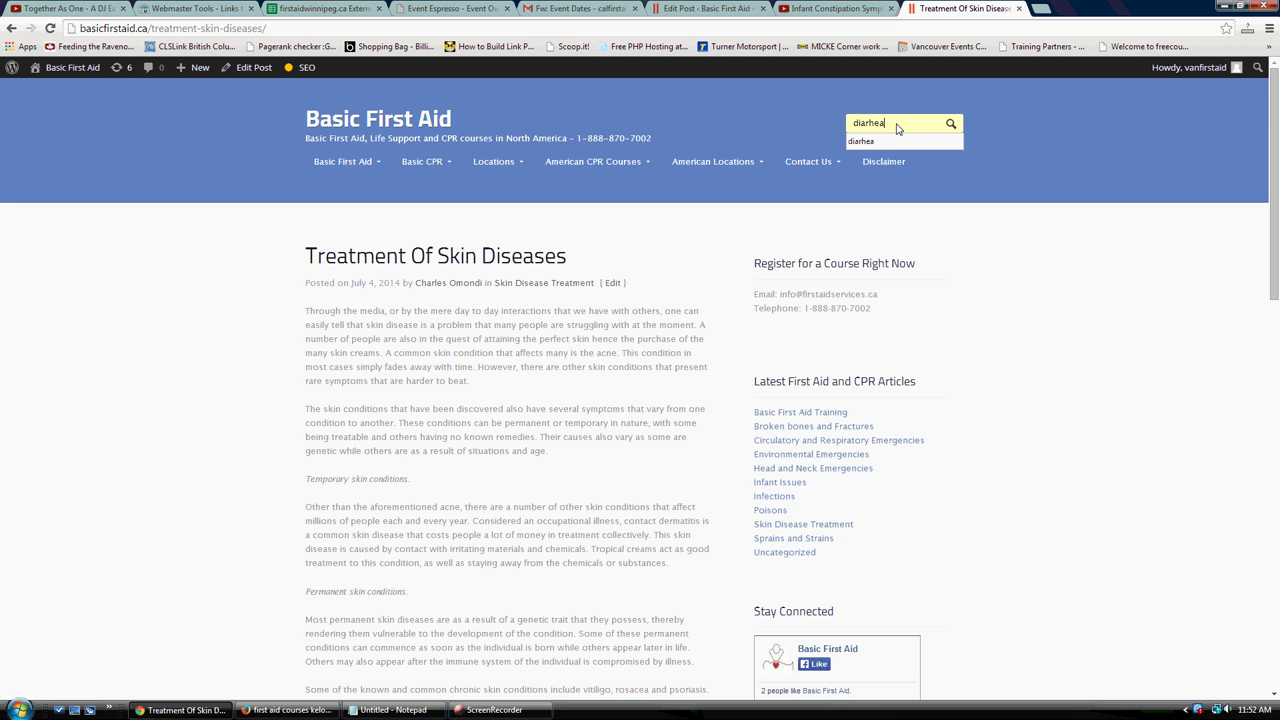
{"action": "key", "text": "Return"}
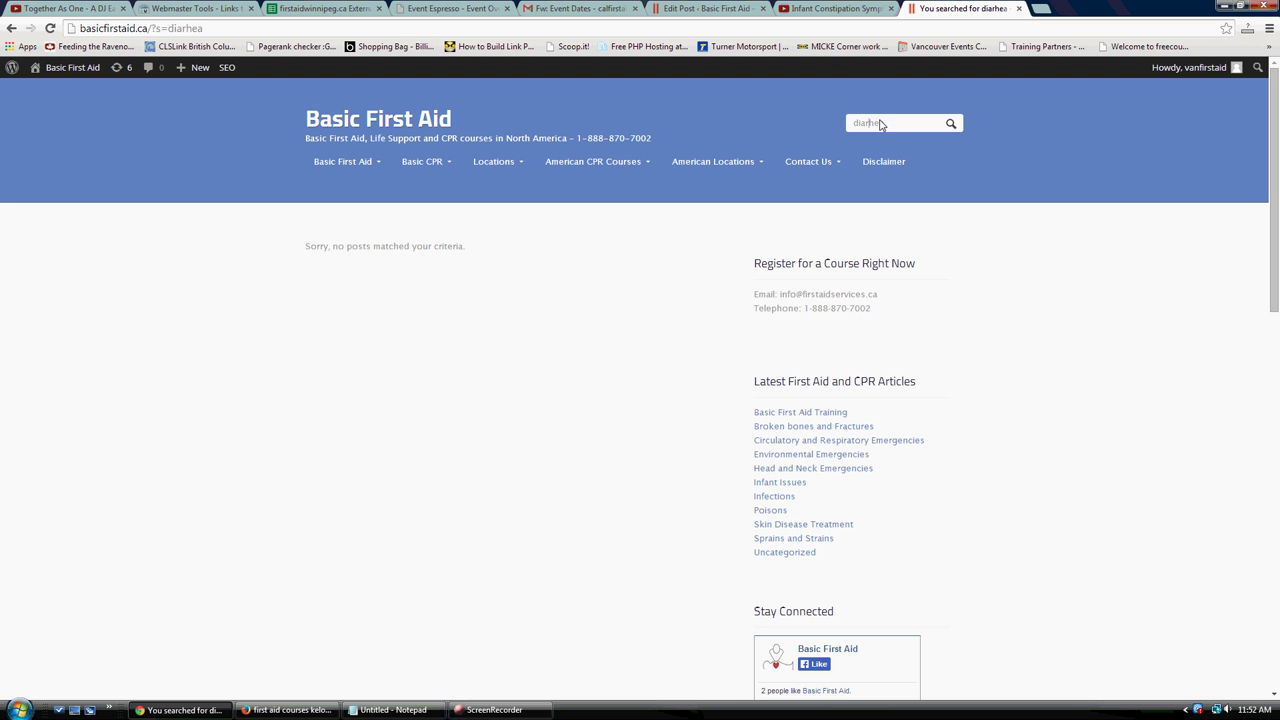
{"action": "key", "text": "Return"}
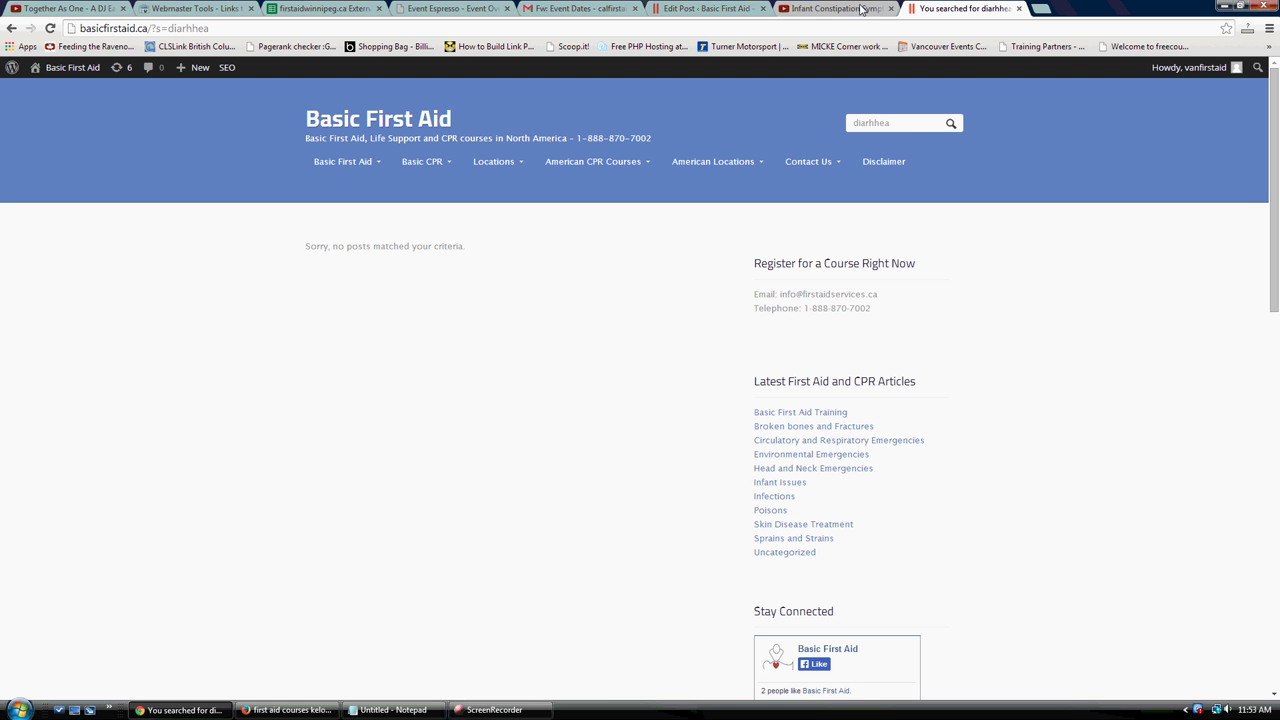
- Recheck the post, then search the Basic First Aid site for "vomit" and open the "Gastroenteritis: What is it? When to Seek Help?" article
{"action": "left_click", "coordinate": [722, 6]}
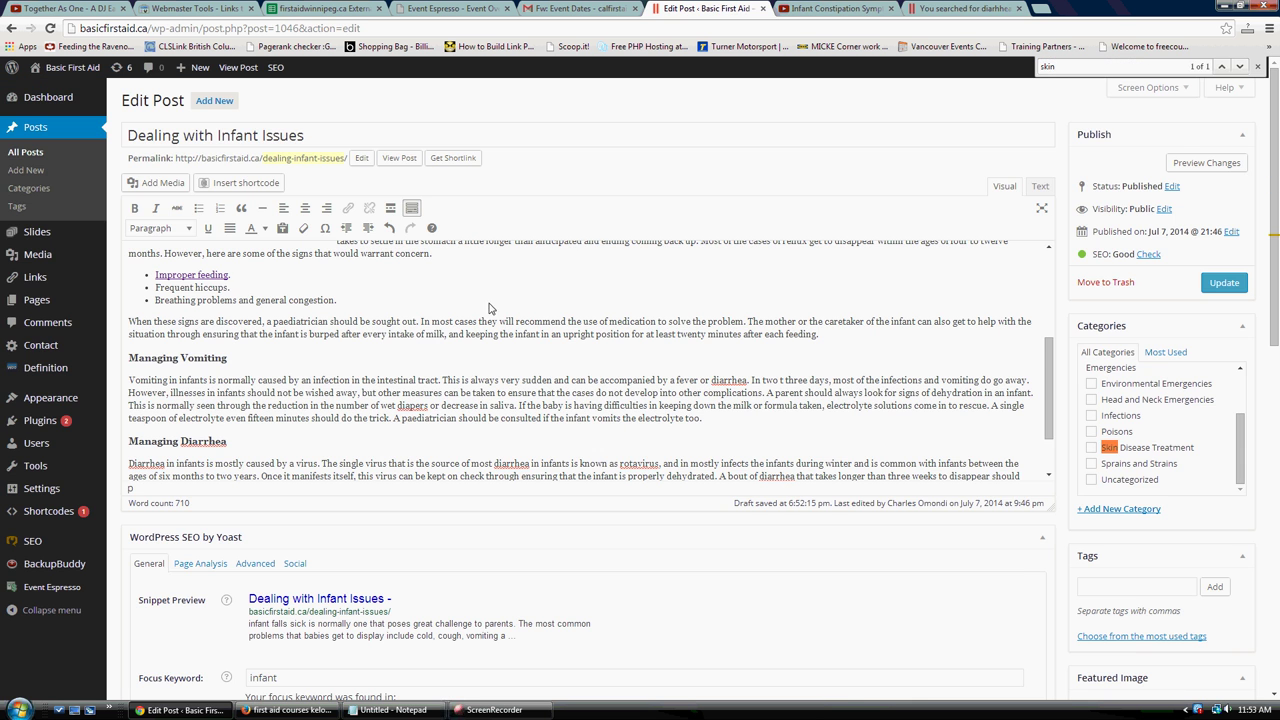
{"action": "left_click", "coordinate": [950, 8]}
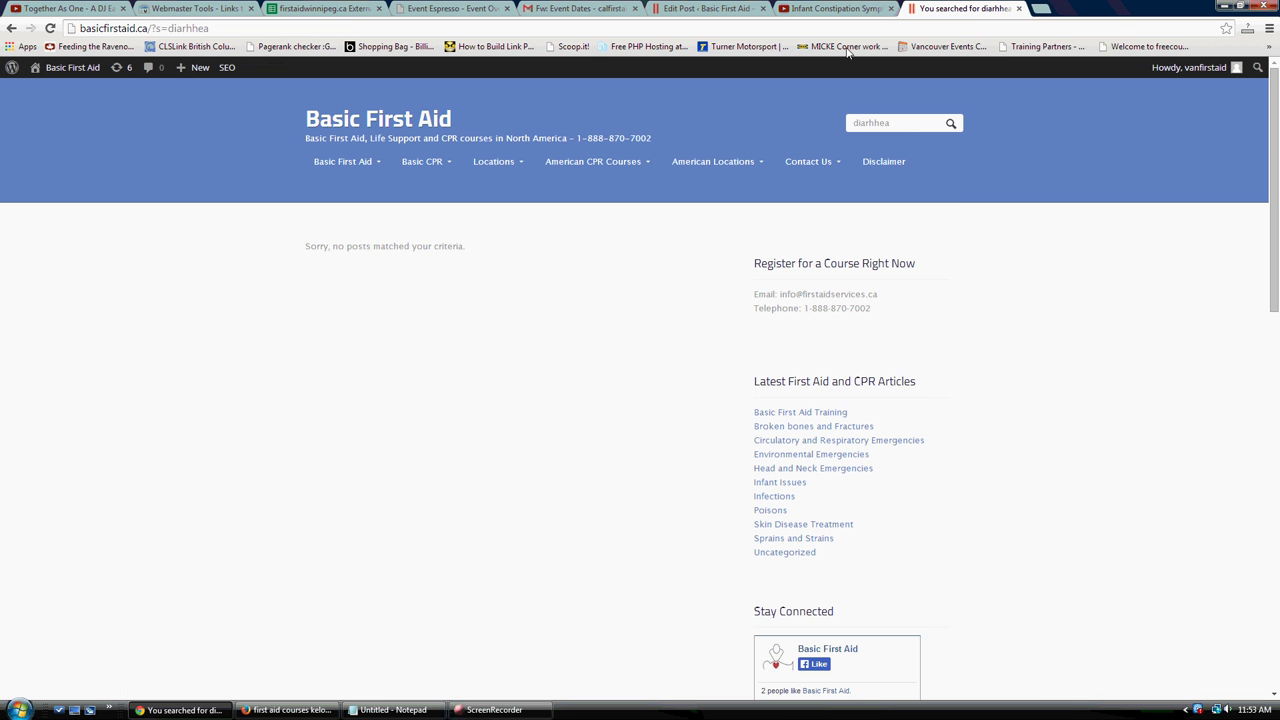
{"action": "left_click", "coordinate": [900, 123]}
{"action": "type", "text": "vomit"}
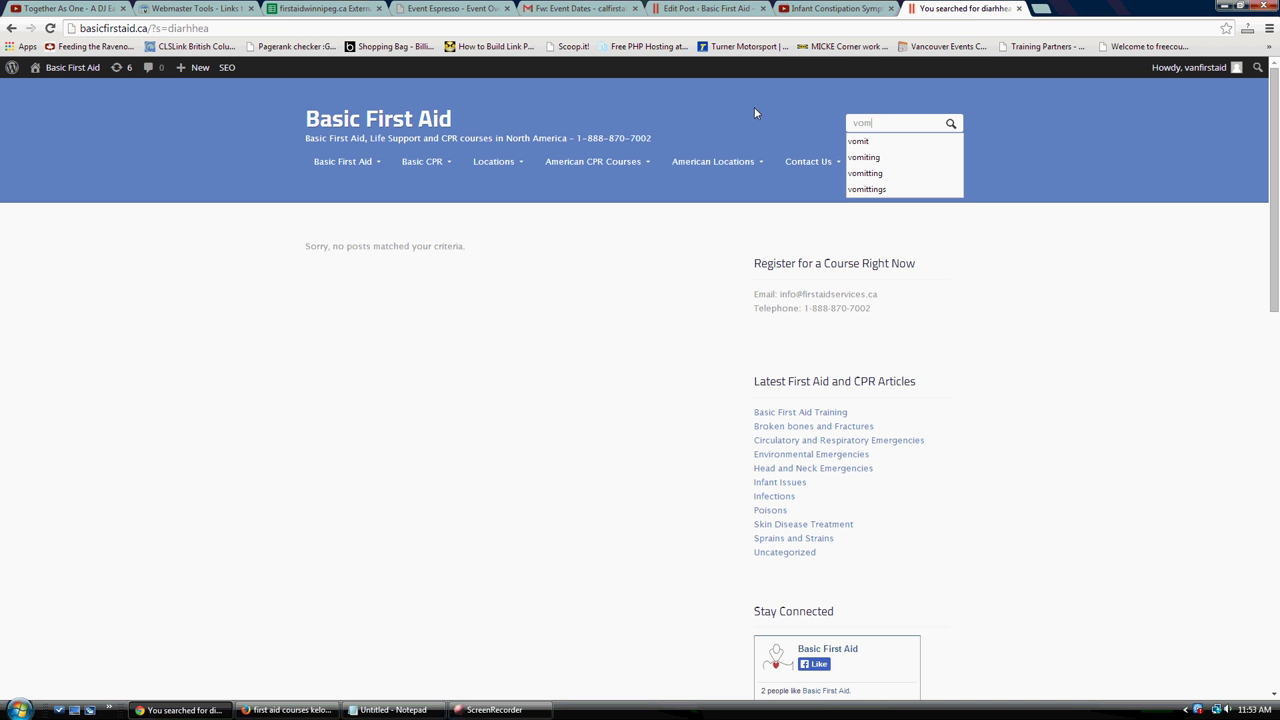
{"action": "key", "text": "Return"}
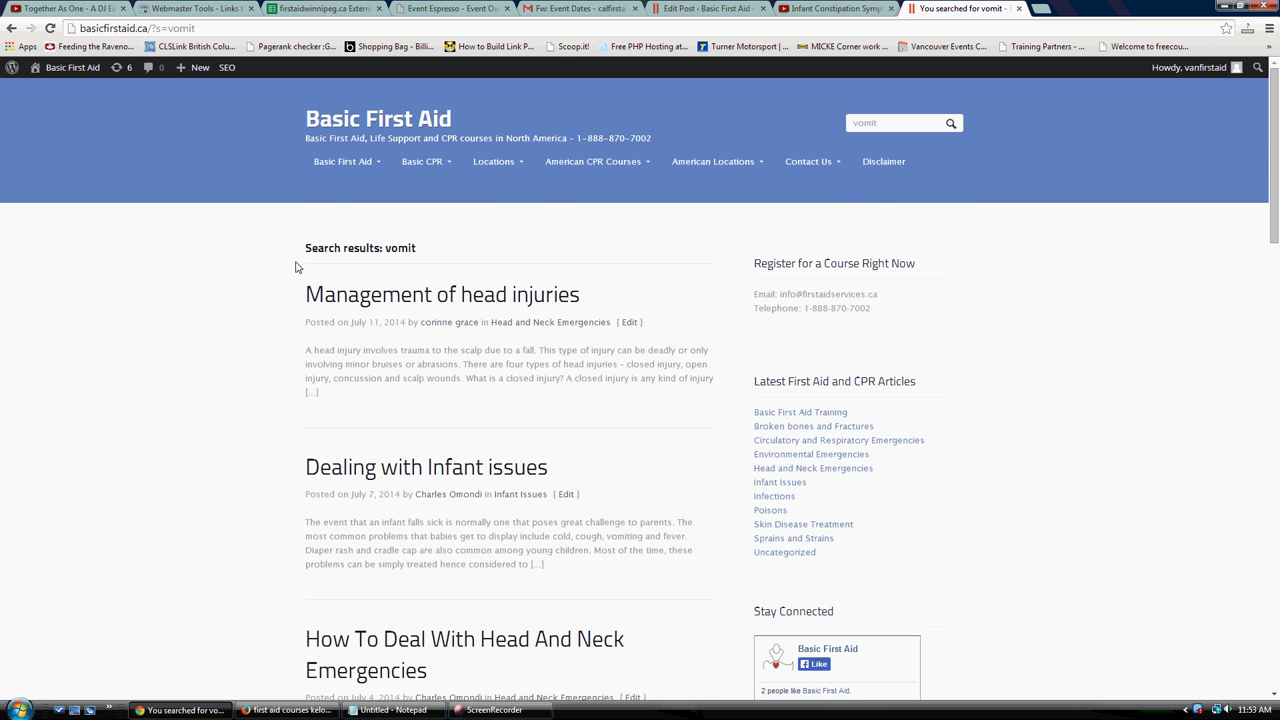
{"action": "scroll", "coordinate": [295, 267], "scroll_direction": "down", "scroll_amount": 5}
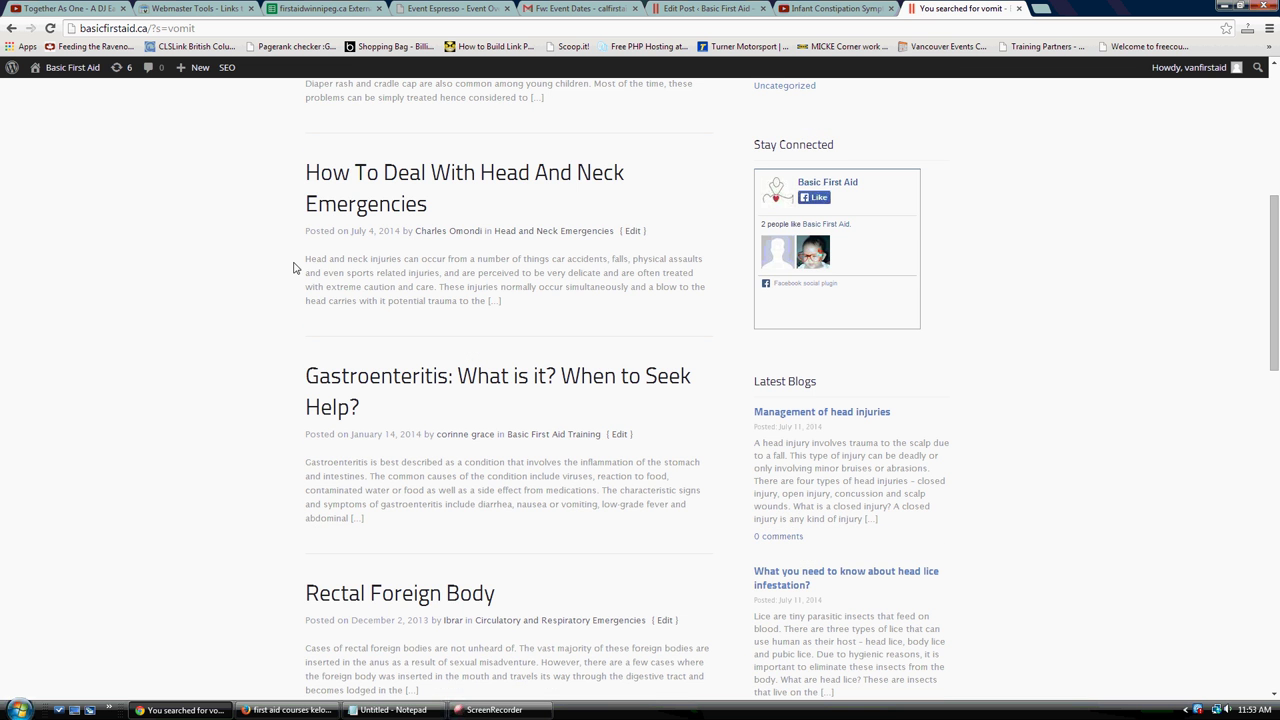
{"action": "left_click", "coordinate": [371, 385]}
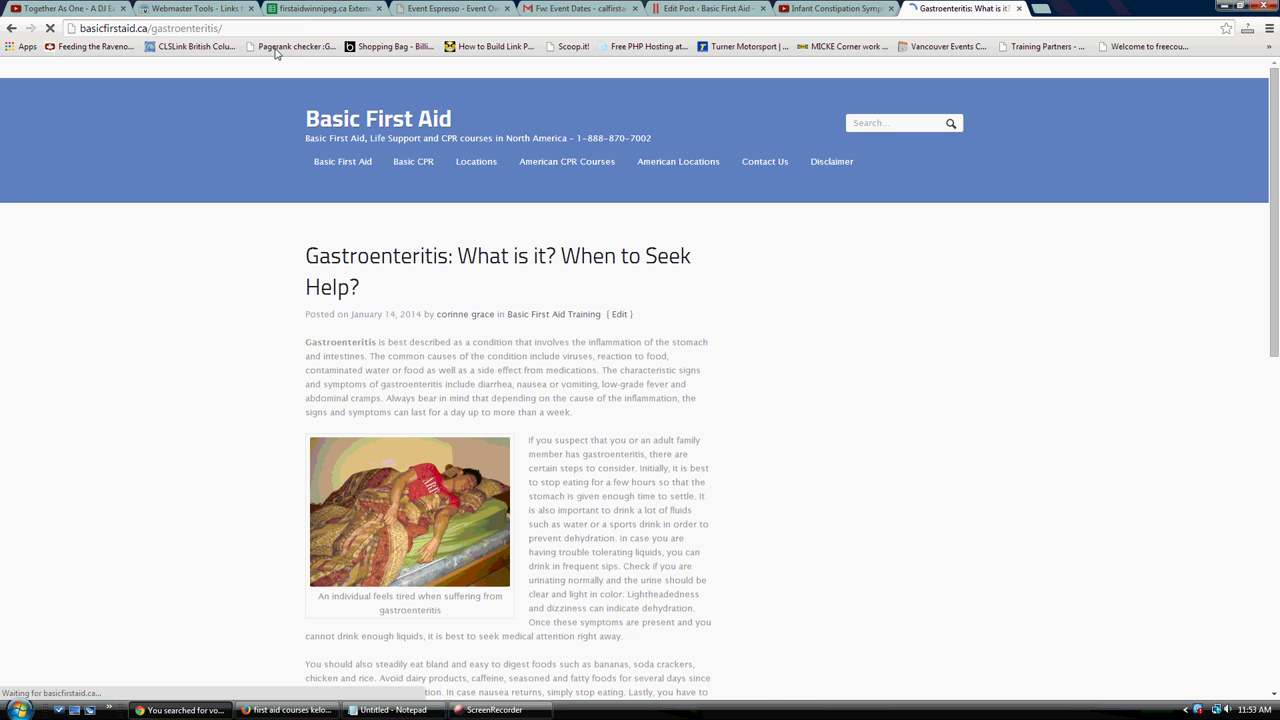
- Copy the URL of the "Gastroenteritis: What is it? When to Seek Help?" article
{"action": "left_click", "coordinate": [189, 31]}
{"action": "right_click", "coordinate": [189, 31]}
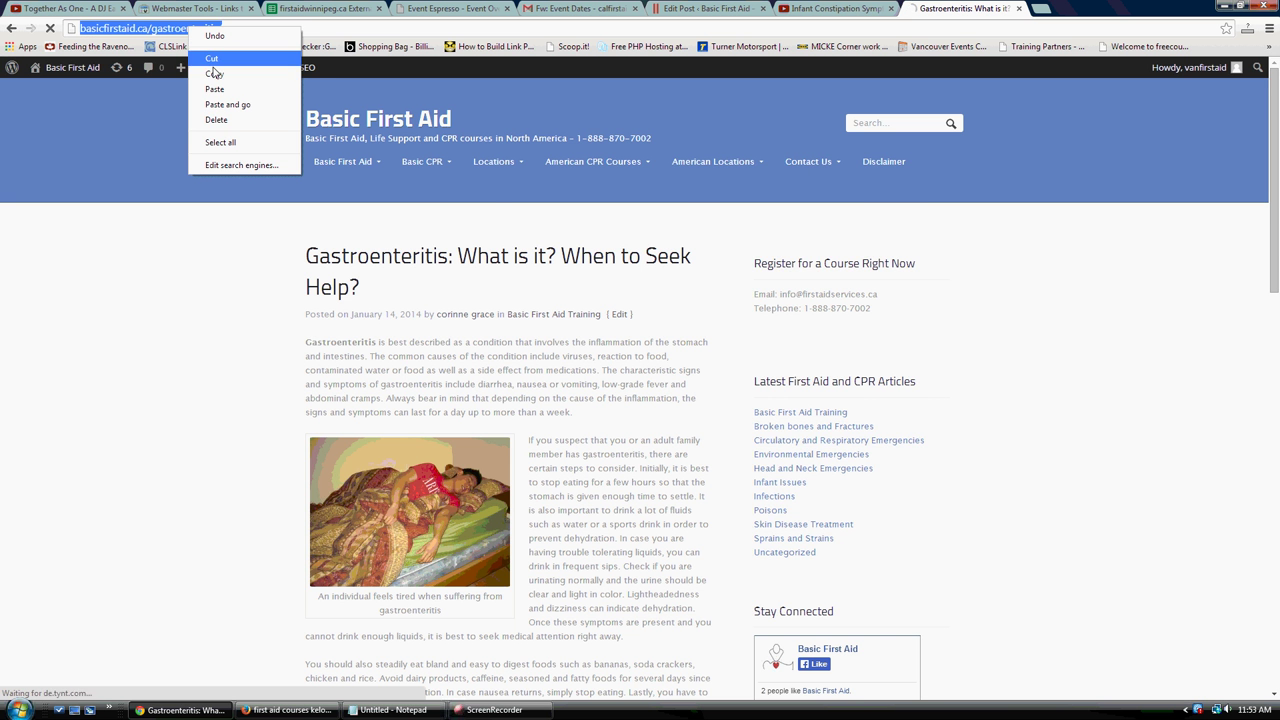
{"action": "left_click", "coordinate": [214, 76]}
- Read through the gastroenteritis article and look over the infant issues post for a suitable phrase to link to it
{"action": "scroll", "coordinate": [189, 300], "scroll_direction": "down", "scroll_amount": 3}
{"action": "scroll", "coordinate": [189, 300], "scroll_direction": "down", "scroll_amount": 6}
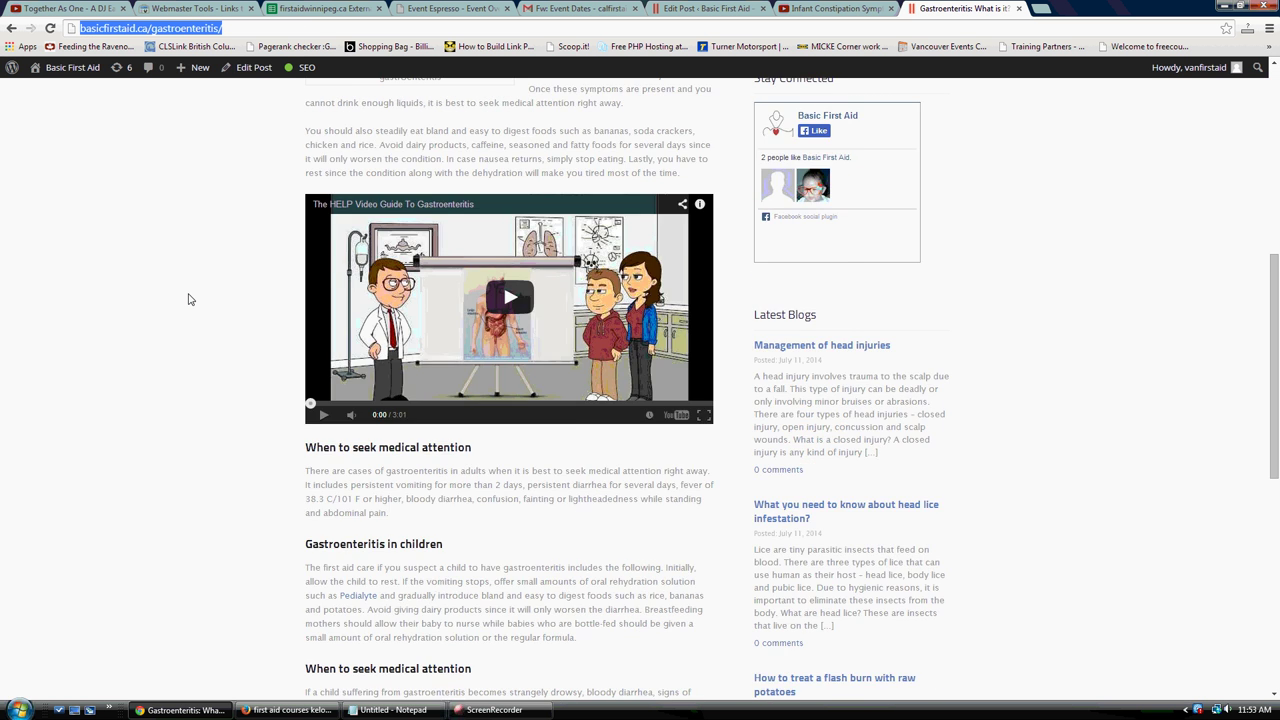
{"action": "left_click", "coordinate": [700, 9]}
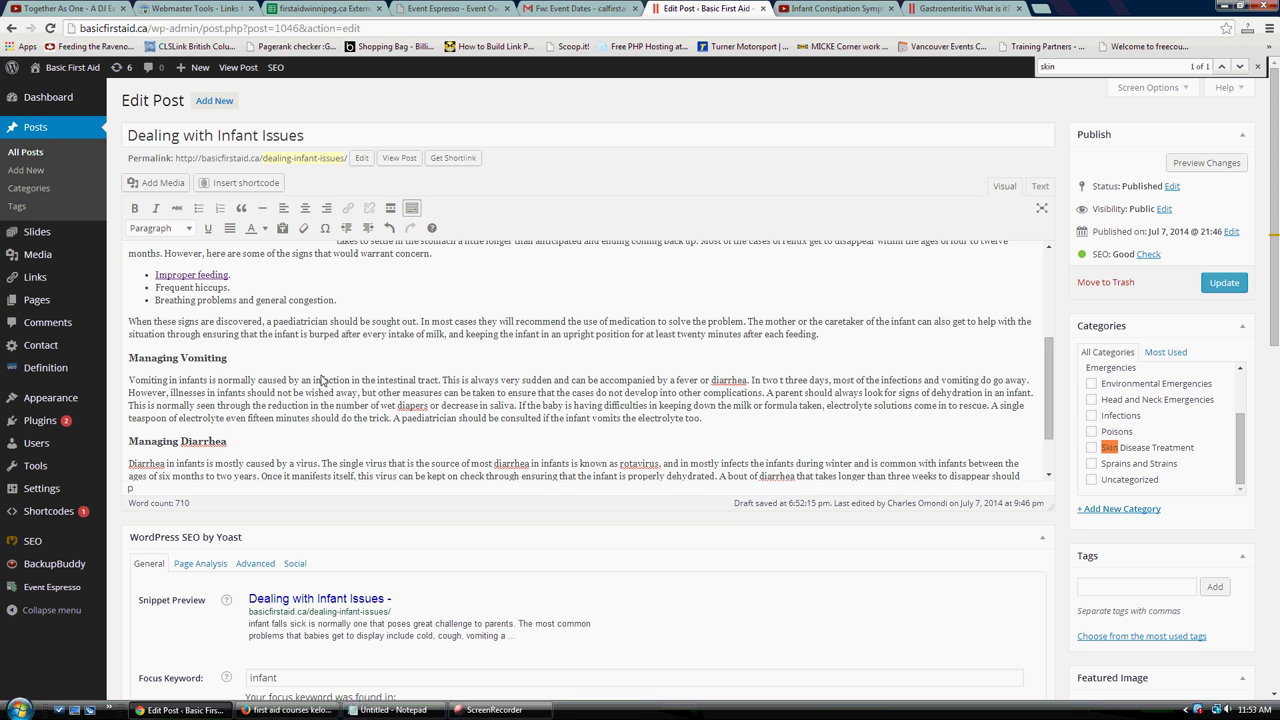
{"action": "left_click", "coordinate": [972, 8]}
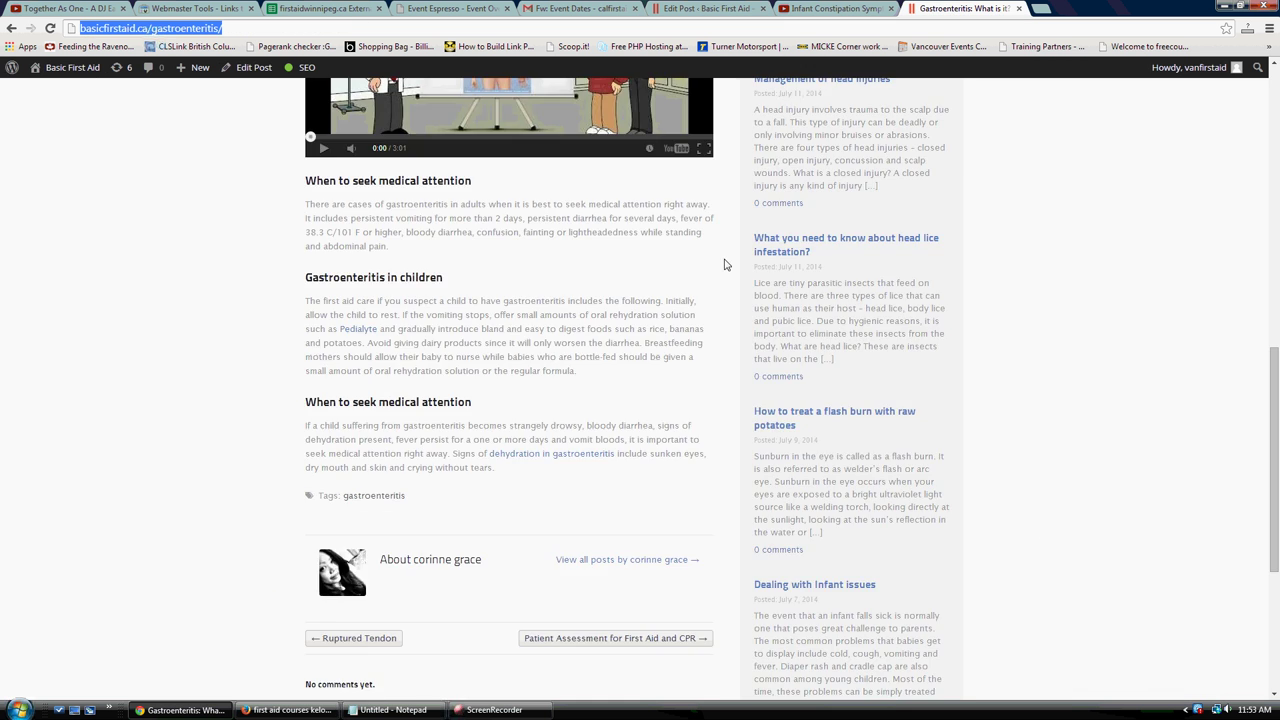
{"action": "scroll", "coordinate": [714, 271], "scroll_direction": "up", "scroll_amount": 5}
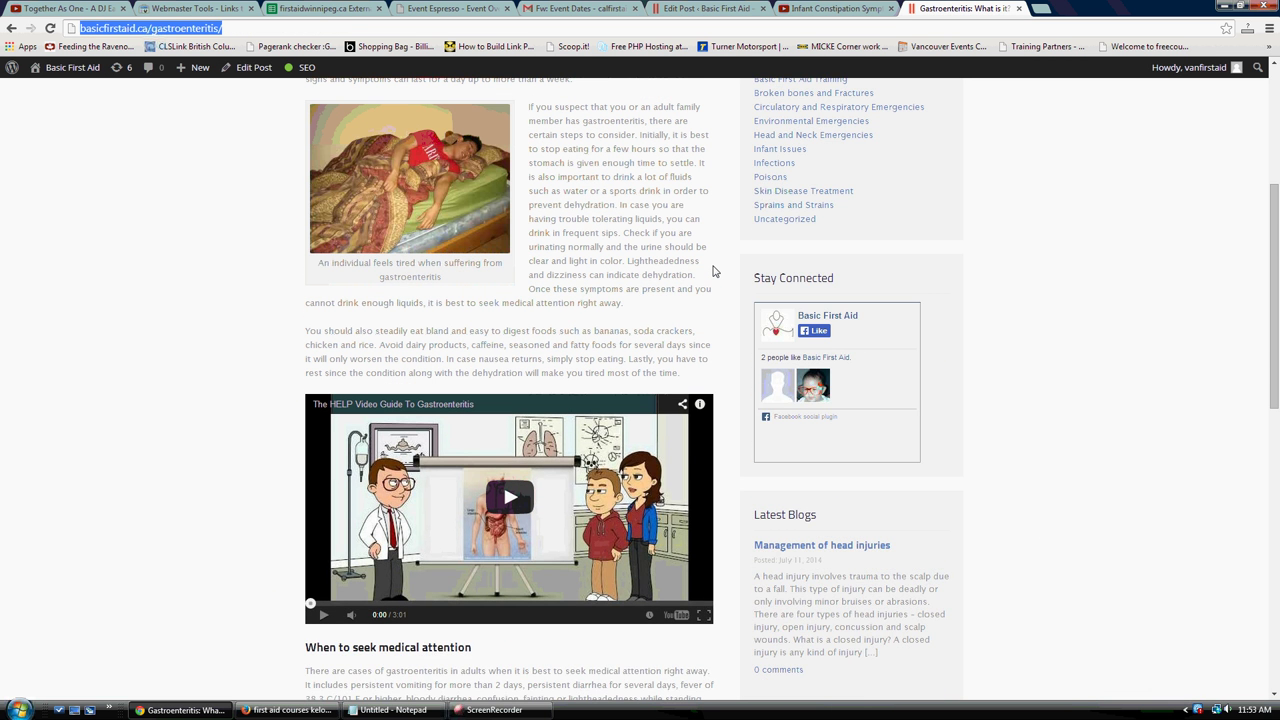
{"action": "scroll", "coordinate": [714, 271], "scroll_direction": "up", "scroll_amount": 2}
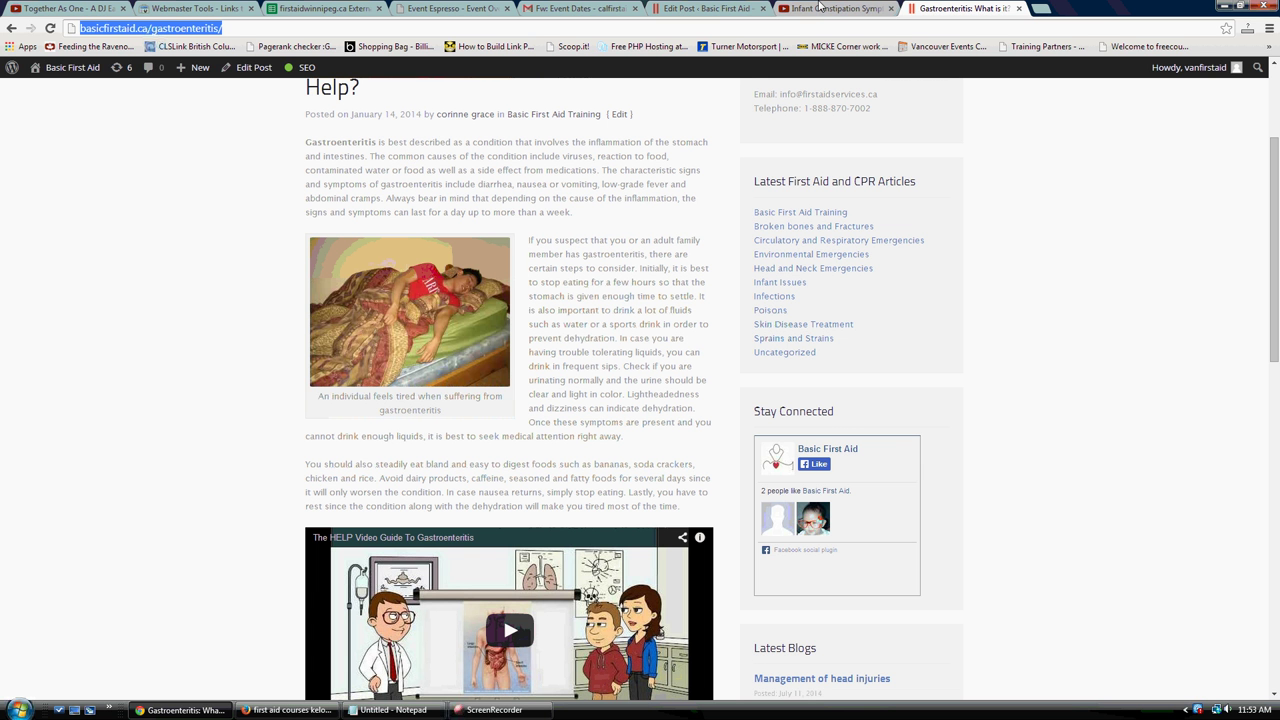
{"action": "left_click", "coordinate": [826, 8]}
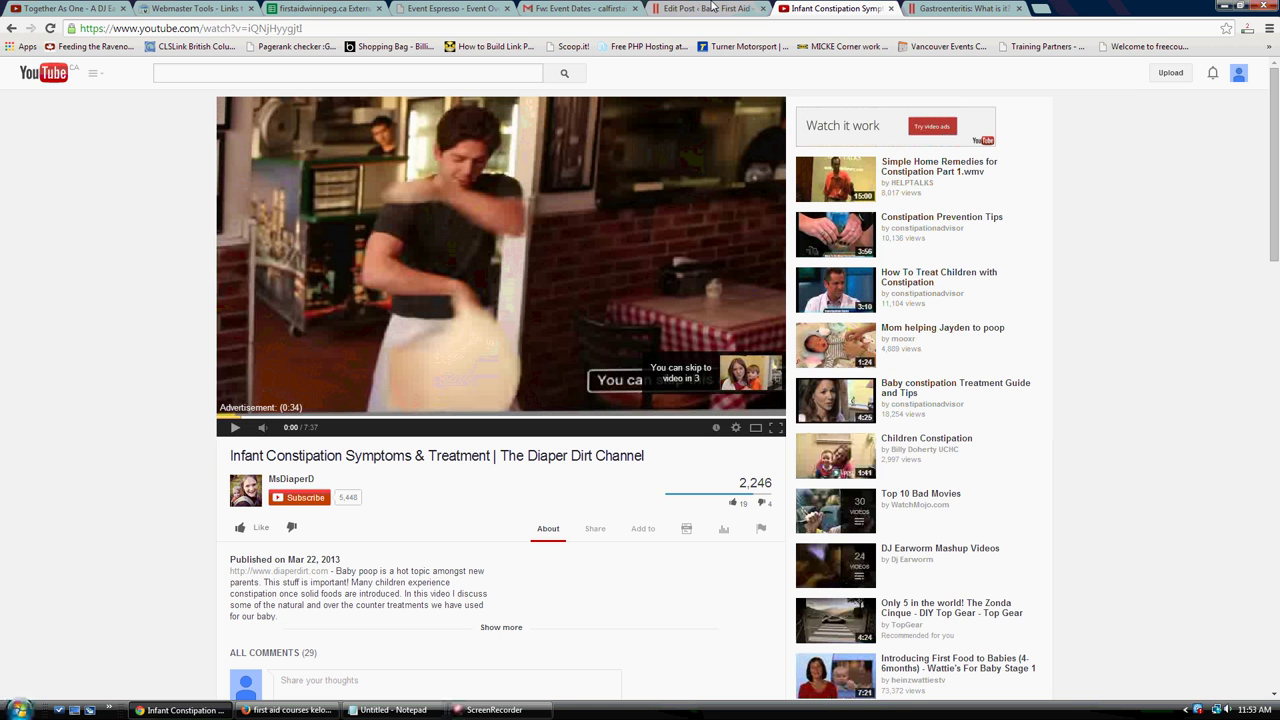
{"action": "left_click", "coordinate": [714, 8]}
{"action": "scroll", "coordinate": [380, 376], "scroll_direction": "up", "scroll_amount": 2}
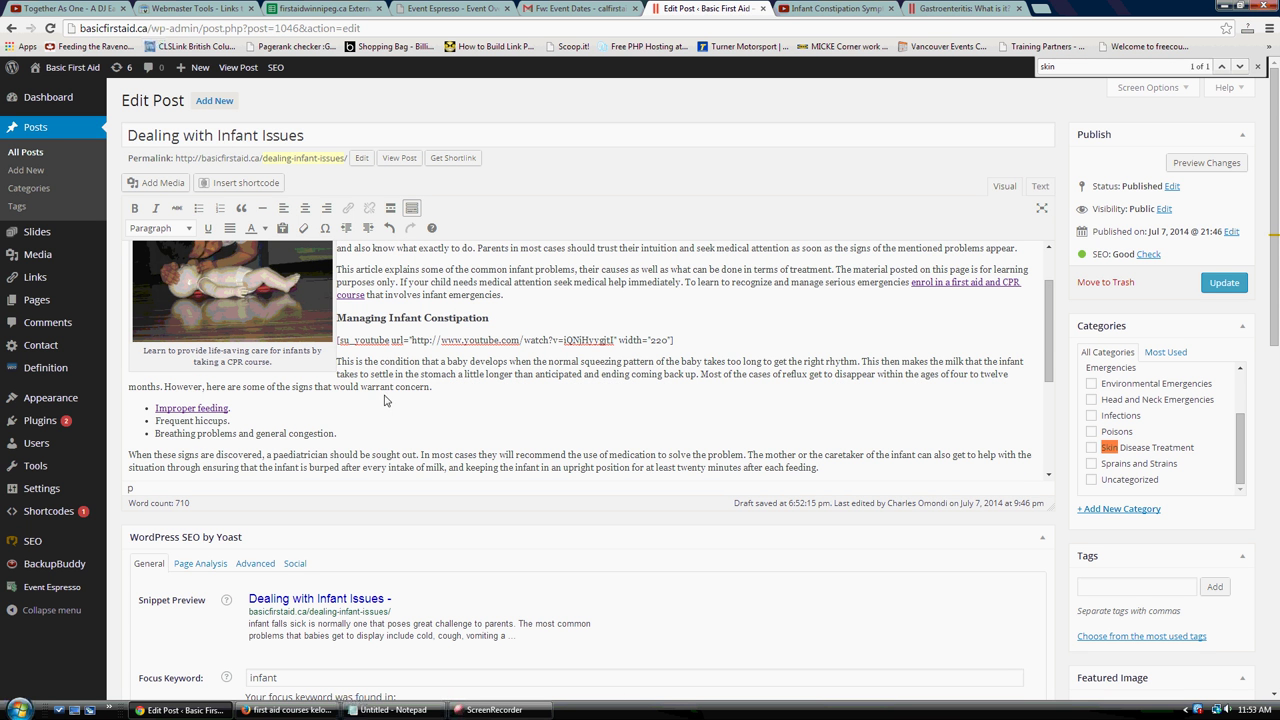
{"action": "scroll", "coordinate": [387, 397], "scroll_direction": "down", "scroll_amount": 1}
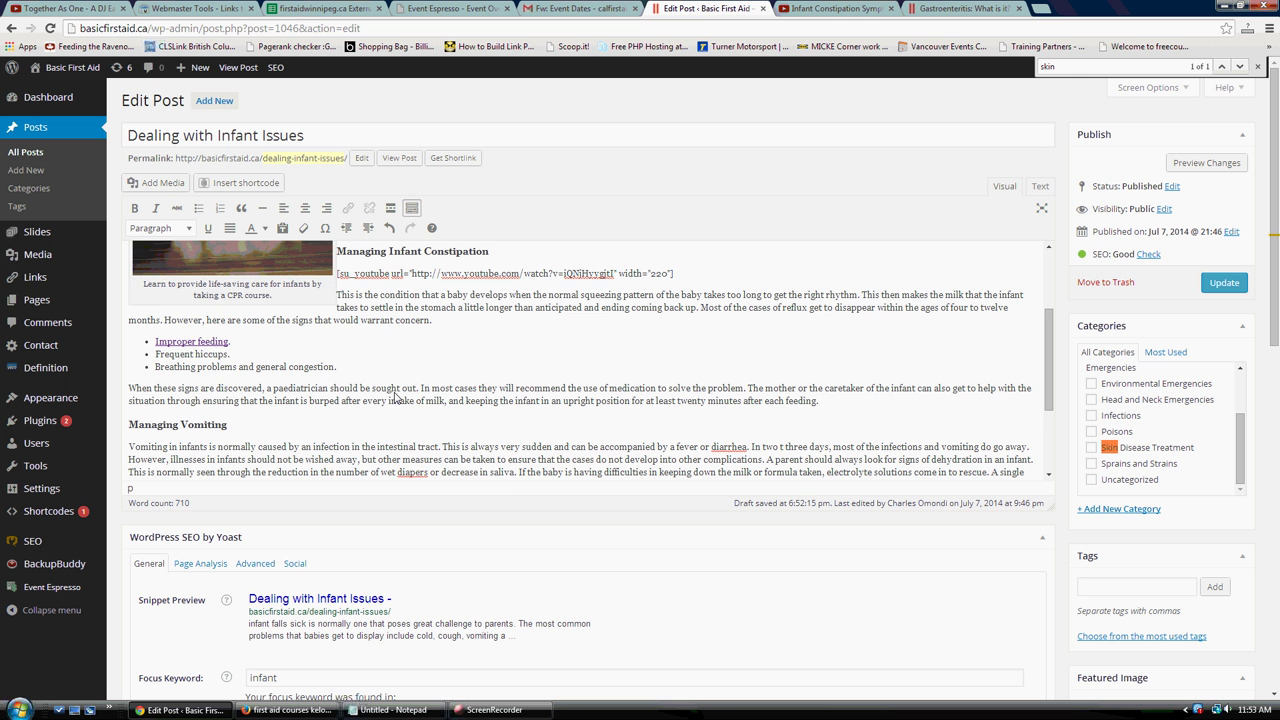
{"action": "scroll", "coordinate": [395, 398], "scroll_direction": "down", "scroll_amount": 1}
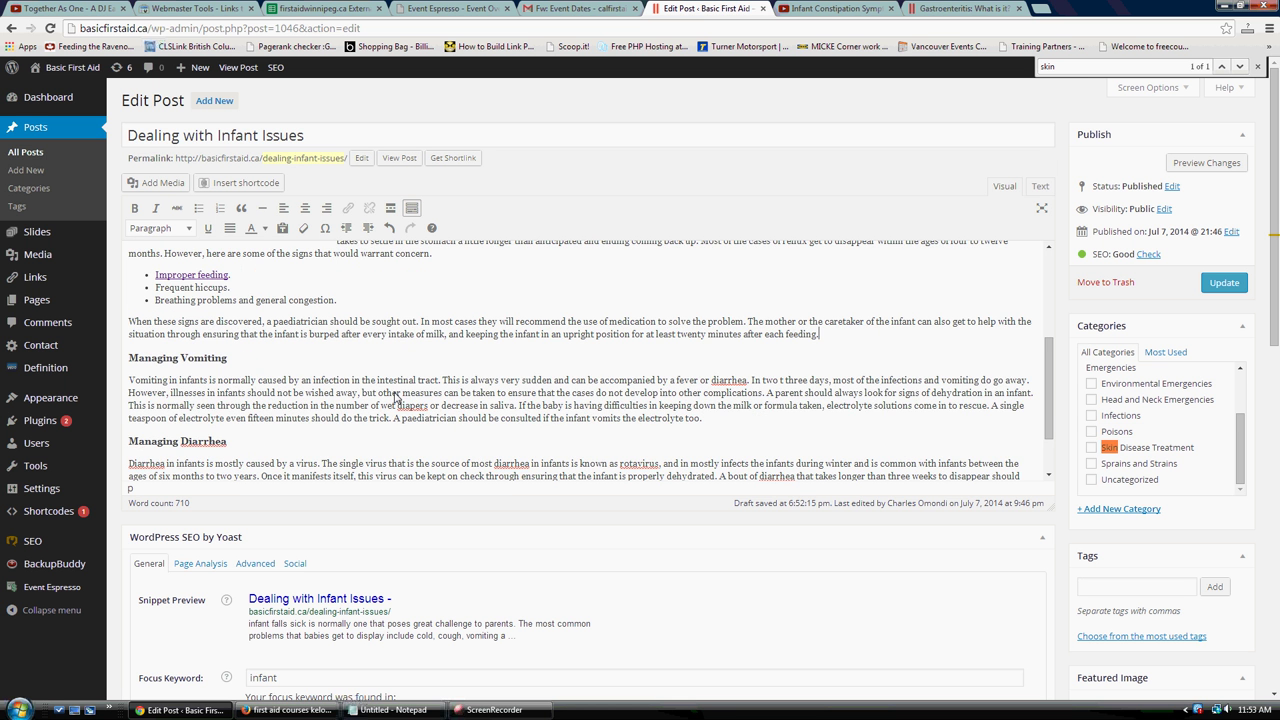
{"action": "scroll", "coordinate": [395, 398], "scroll_direction": "down", "scroll_amount": 1}
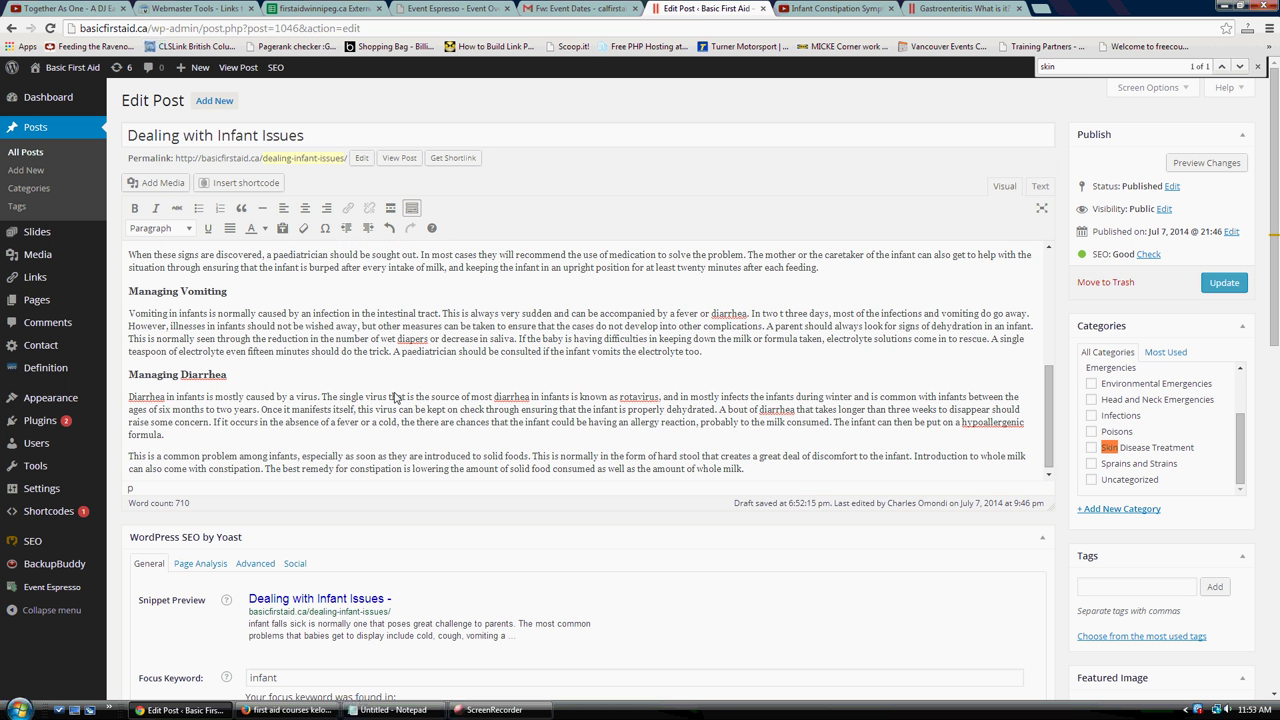
{"action": "left_click", "coordinate": [471, 398]}
{"action": "left_click_drag", "start_coordinate": [498, 400], "coordinate": [572, 402]}
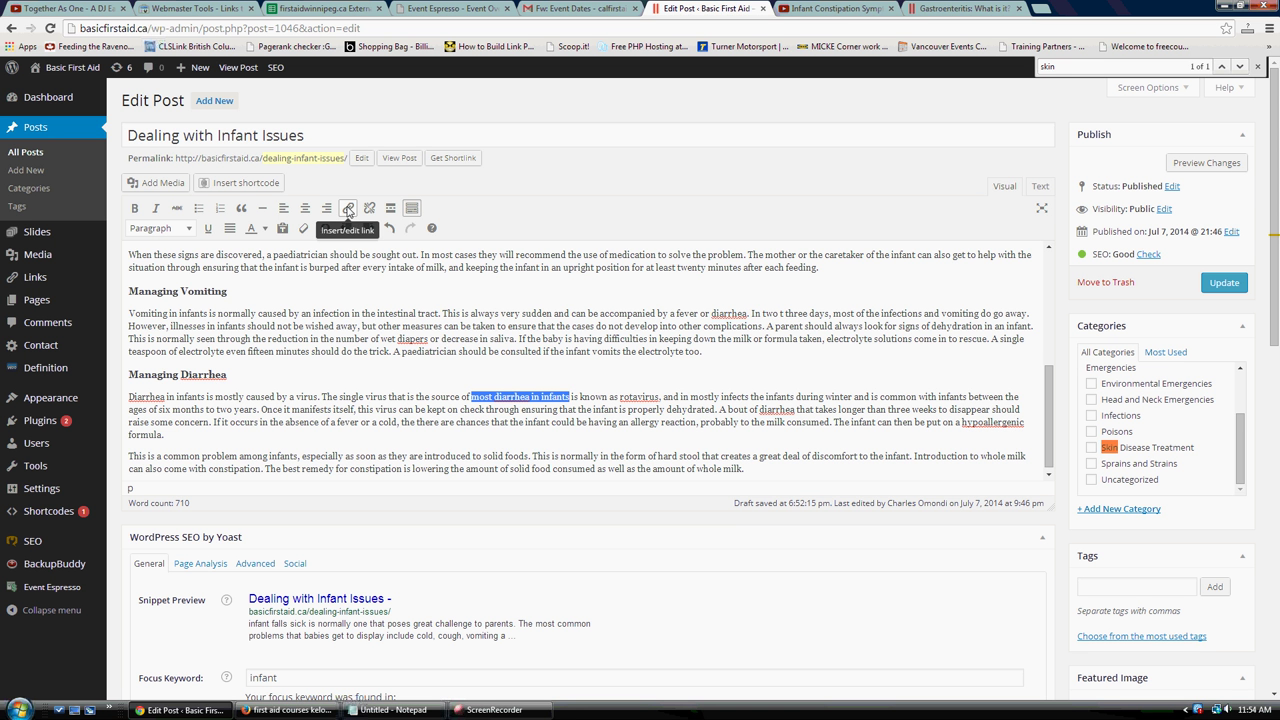
{"action": "left_click", "coordinate": [347, 207]}
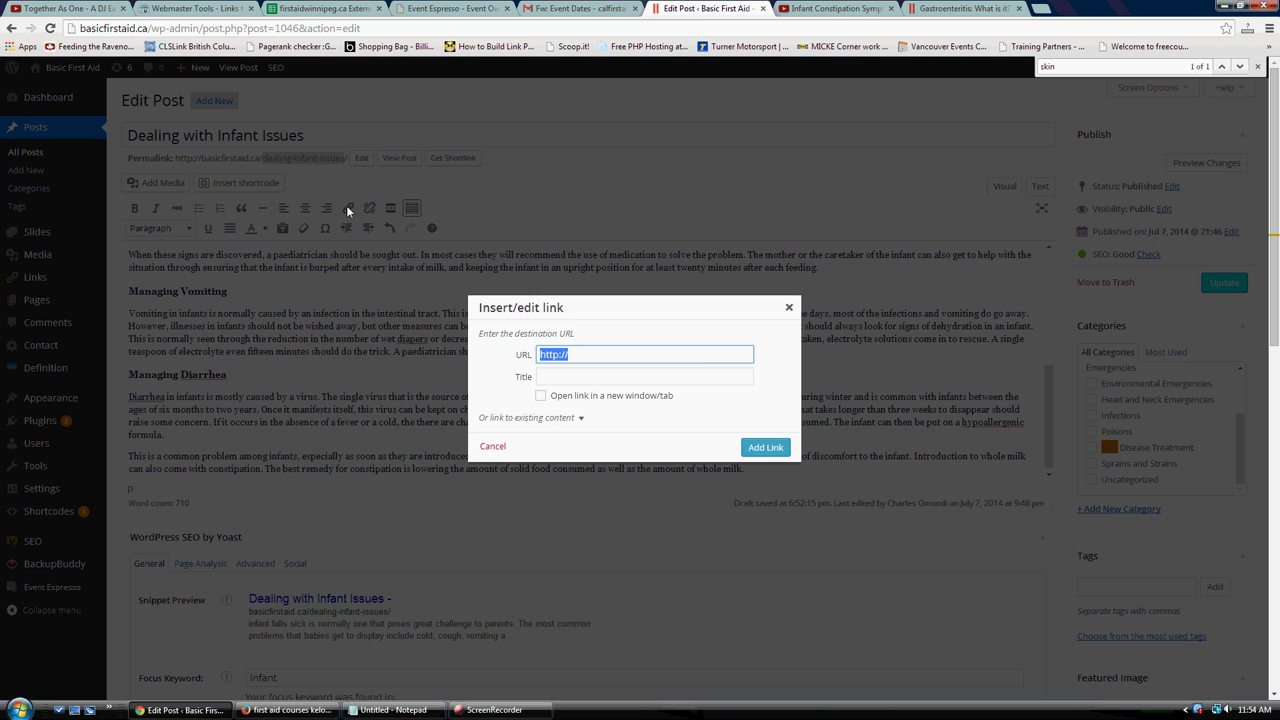
{"action": "key", "text": "ctrl+v"}
{"action": "key", "text": "Tab"}
{"action": "type", "text": "Stomach ins"}
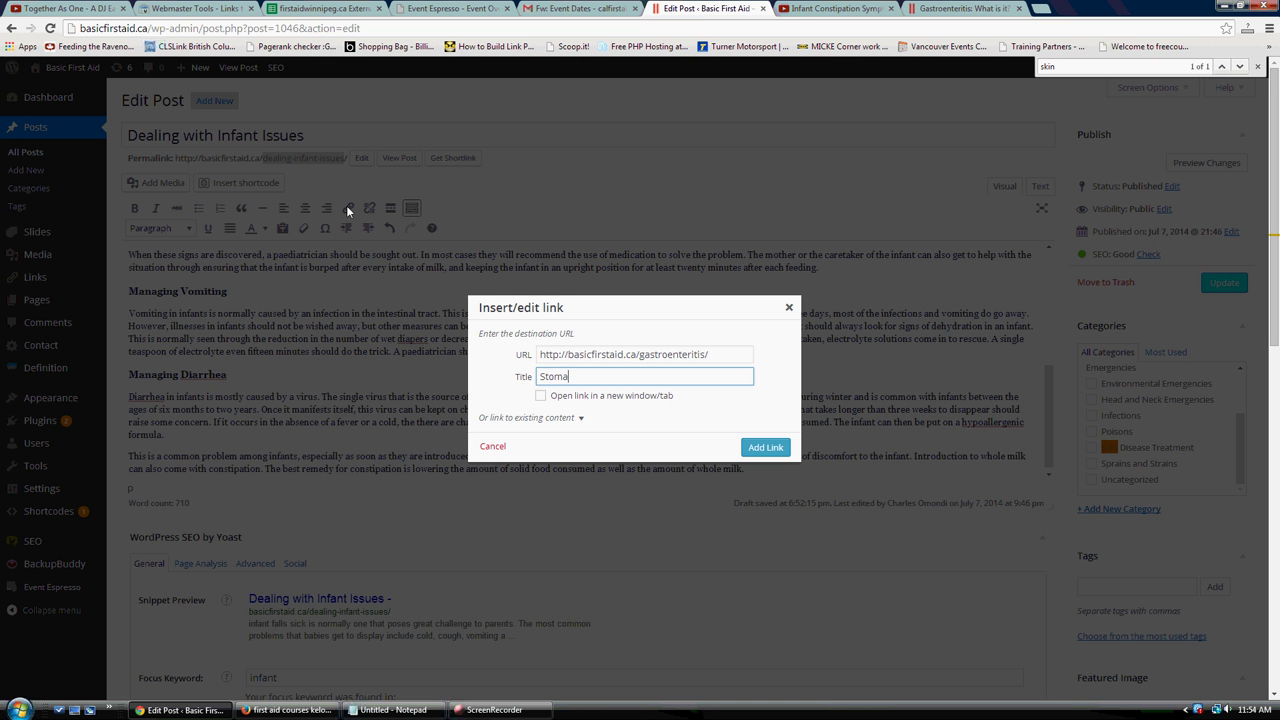
{"action": "key", "text": "BackSpace"}
{"action": "key", "text": "BackSpace"}
{"action": "type", "text": "ssues in inf"}
{"action": "key", "text": "Return"}
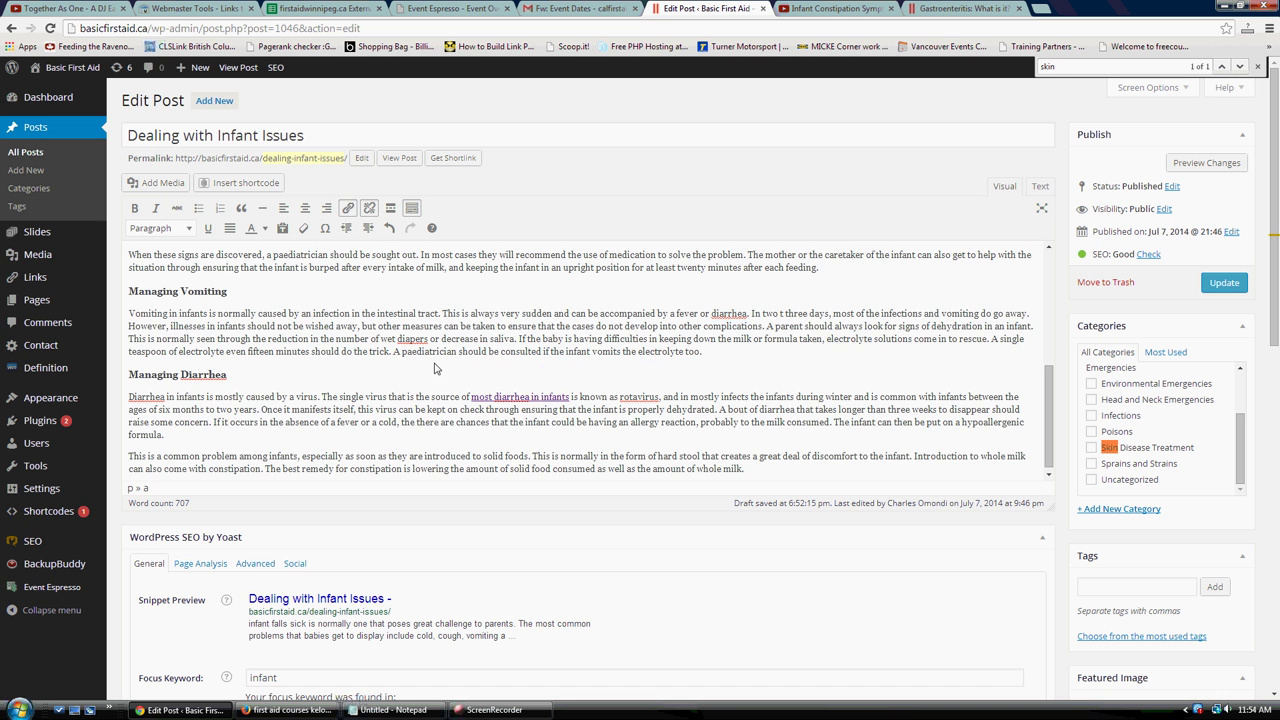
- Look back over the Managing Vomiting and Managing Infant Constipation sections and update the published post
{"action": "left_click", "coordinate": [455, 322]}
{"action": "scroll", "coordinate": [445, 358], "scroll_direction": "up", "scroll_amount": 2}
{"action": "scroll", "coordinate": [443, 359], "scroll_direction": "up", "scroll_amount": 5}
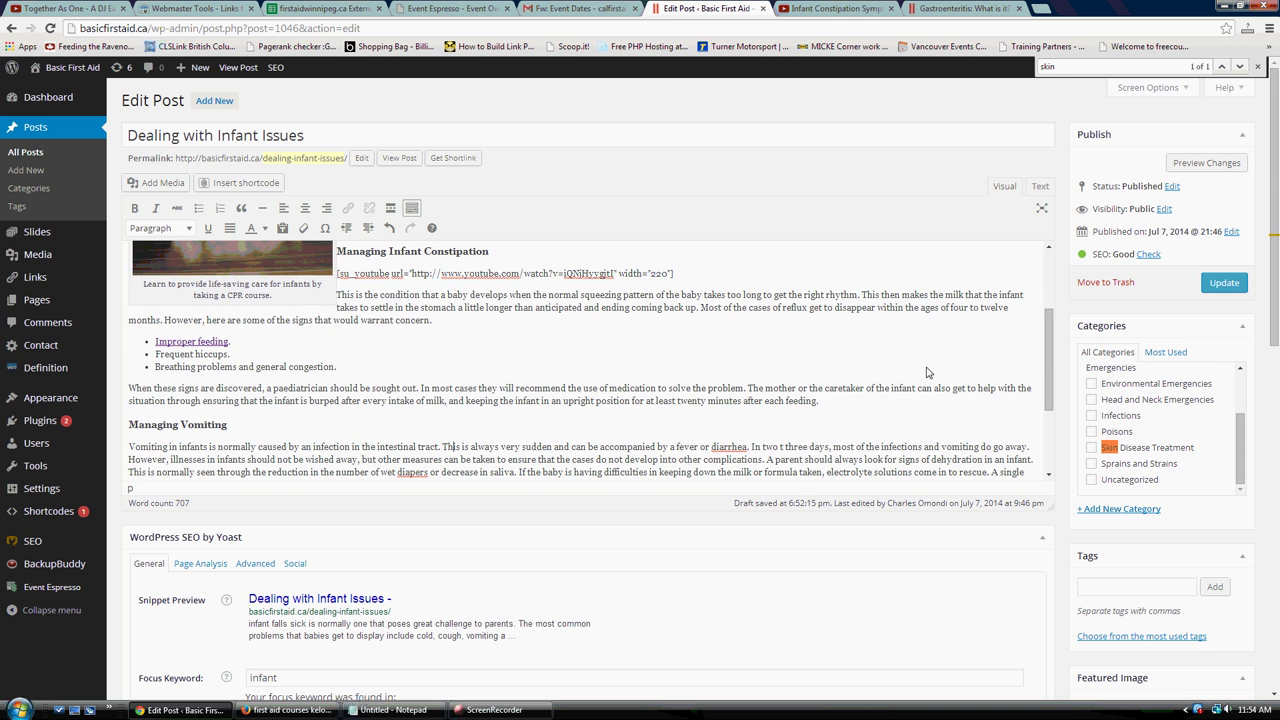
{"action": "left_click", "coordinate": [1226, 284]}
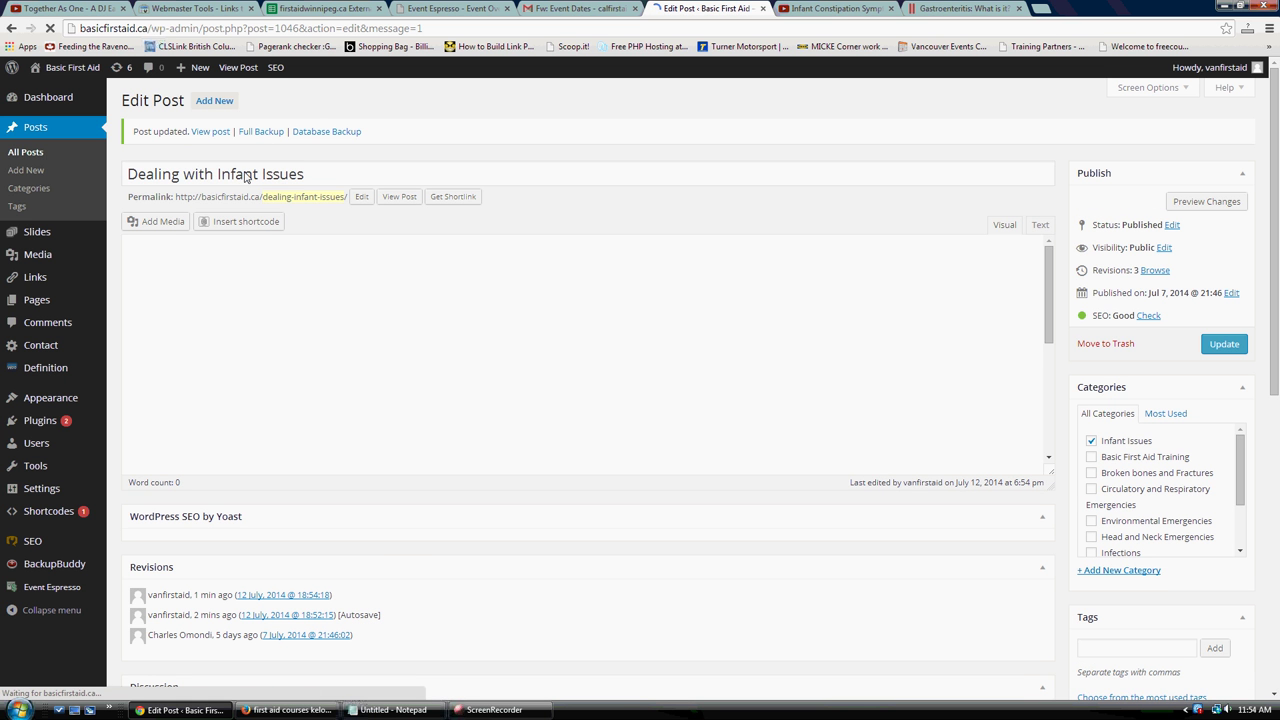
- Copy the post title "Dealing with Infant Issues" into the post's SEO title
{"action": "left_click", "coordinate": [245, 175]}
{"action": "triple_click", "coordinate": [245, 175]}
{"action": "key", "text": "ctrl+c"}
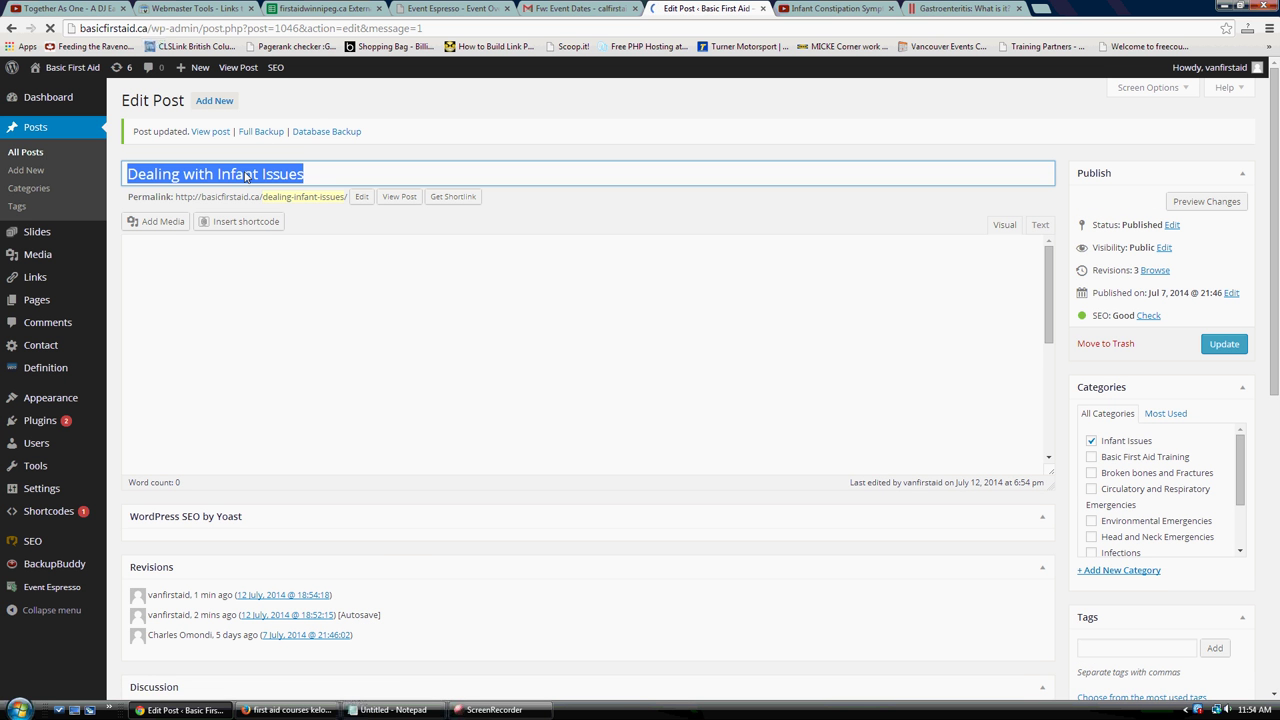
{"action": "scroll", "coordinate": [165, 590], "scroll_direction": "down", "scroll_amount": 3}
{"action": "scroll", "coordinate": [161, 587], "scroll_direction": "down", "scroll_amount": 1}
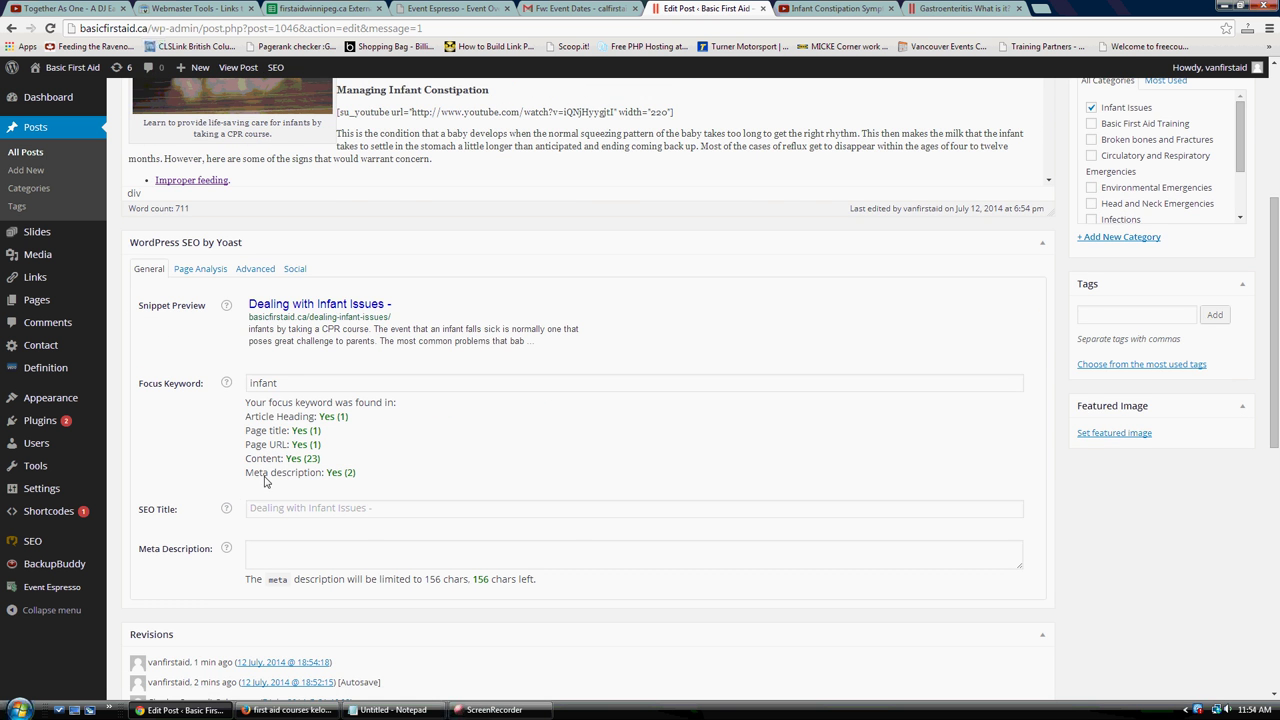
{"action": "left_click", "coordinate": [275, 512]}
{"action": "key", "text": "ctrl+v"}
- Add "Common" to the SEO title so it reads "Dealing with Common Infant Issues", and update the post
{"action": "scroll", "coordinate": [200, 537], "scroll_direction": "up", "scroll_amount": 4}
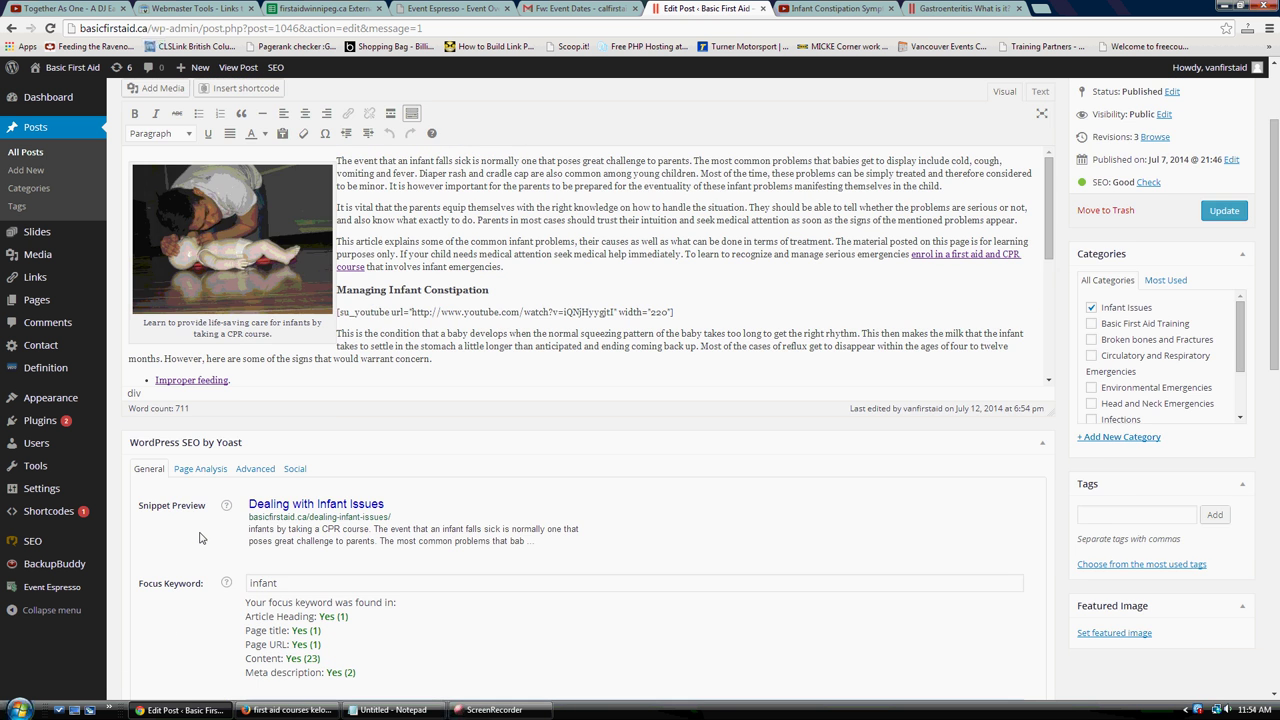
{"action": "scroll", "coordinate": [320, 560], "scroll_direction": "down", "scroll_amount": 5}
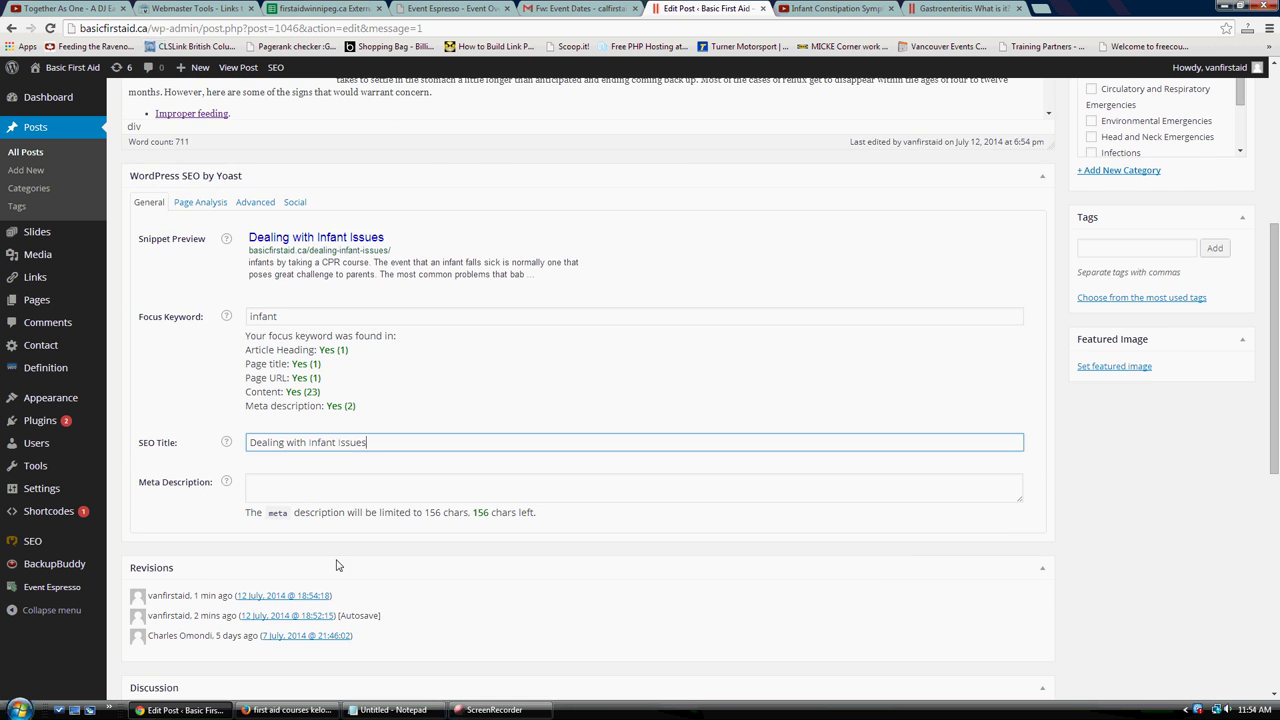
{"action": "left_click", "coordinate": [339, 445]}
{"action": "type", "text": "Com"}
{"action": "key", "text": "BackSpace"}
{"action": "key", "text": "BackSpace"}
{"action": "key", "text": "BackSpace"}
{"action": "type", "text": "Common"}
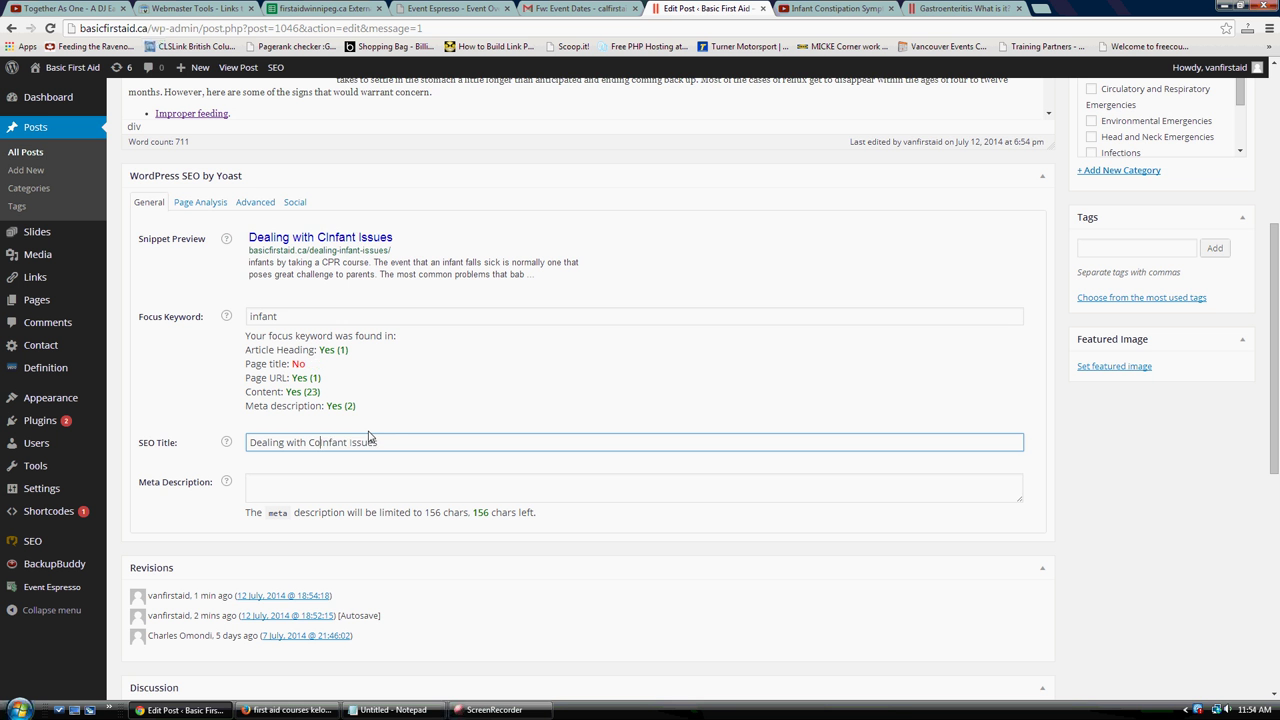
{"action": "scroll", "coordinate": [520, 412], "scroll_direction": "up", "scroll_amount": 5}
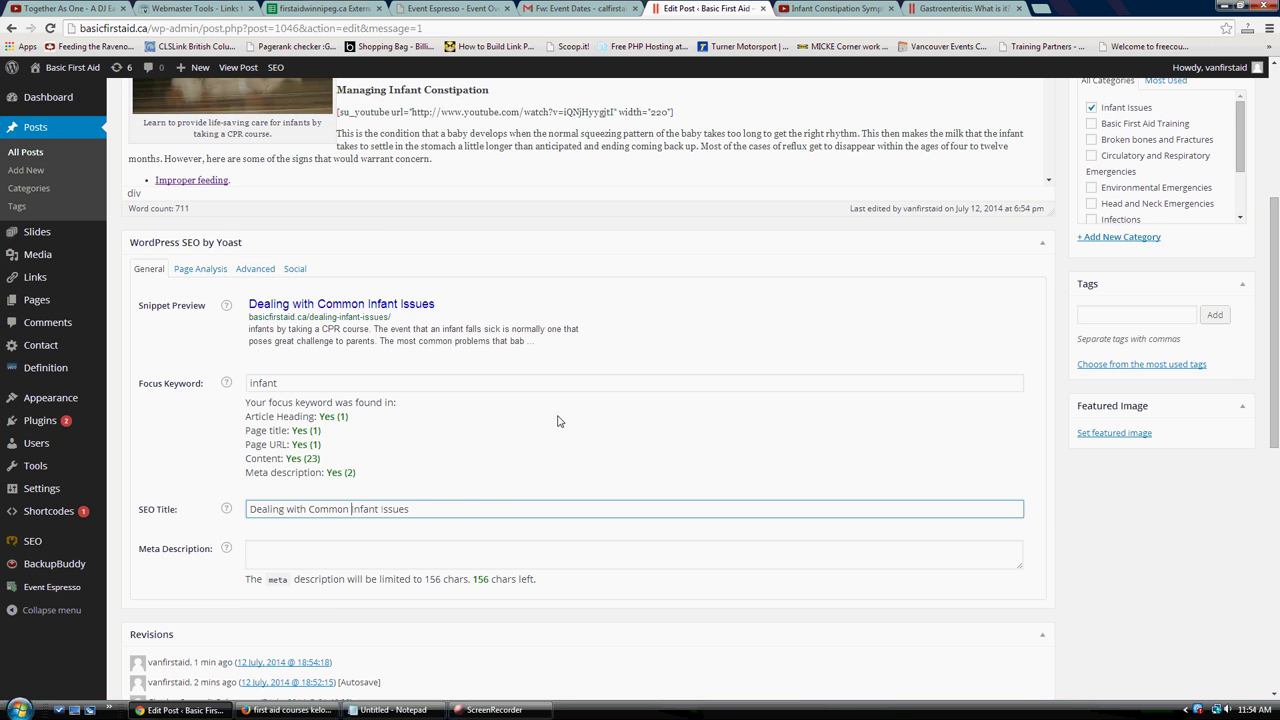
{"action": "key", "text": "Return"}
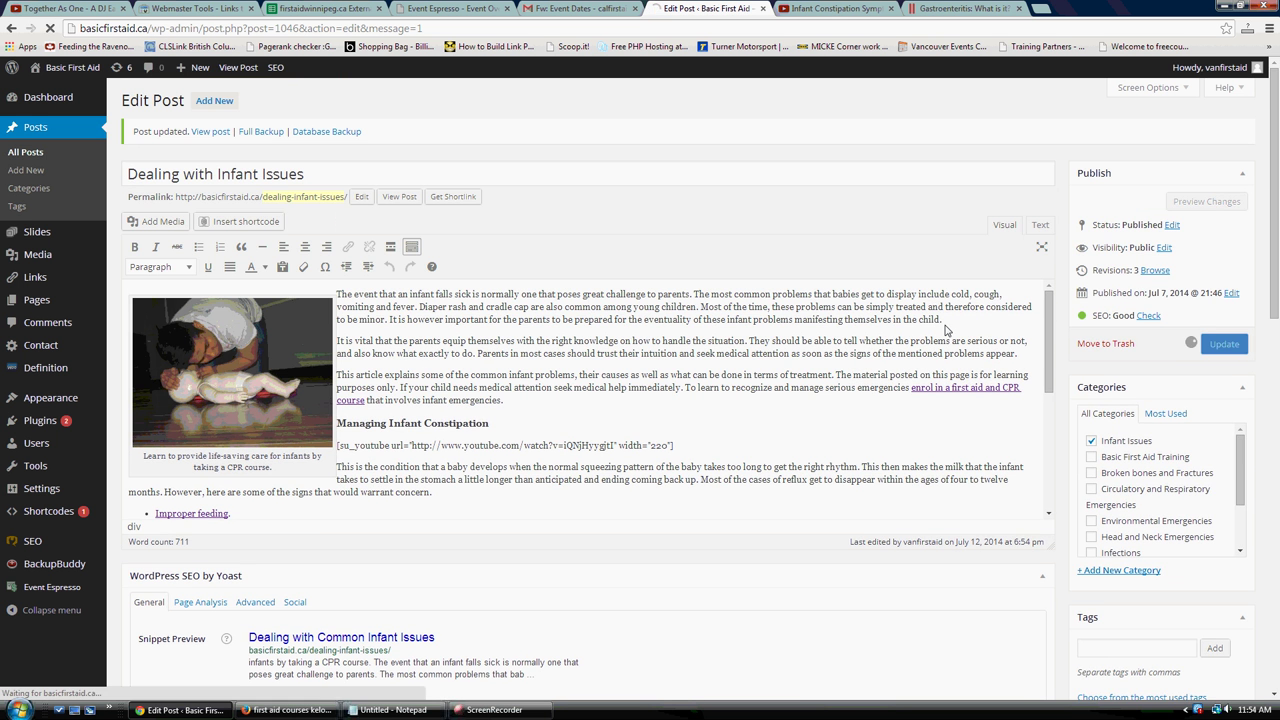